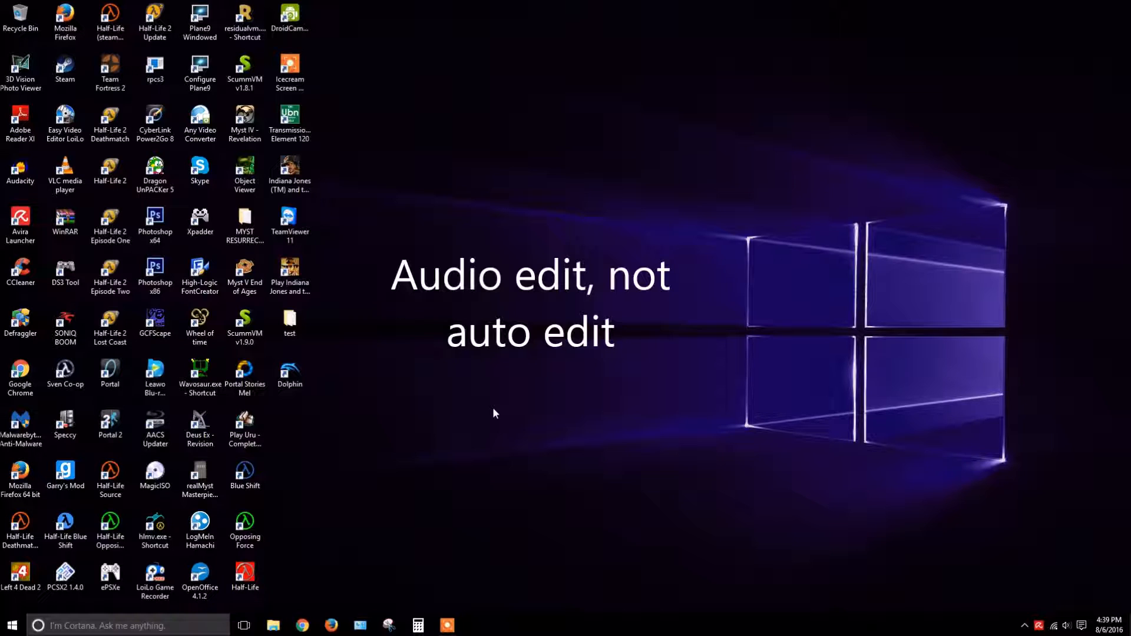
Open Audacity and record a stereo test clip about 4.6 seconds long.
double_click(25, 168)
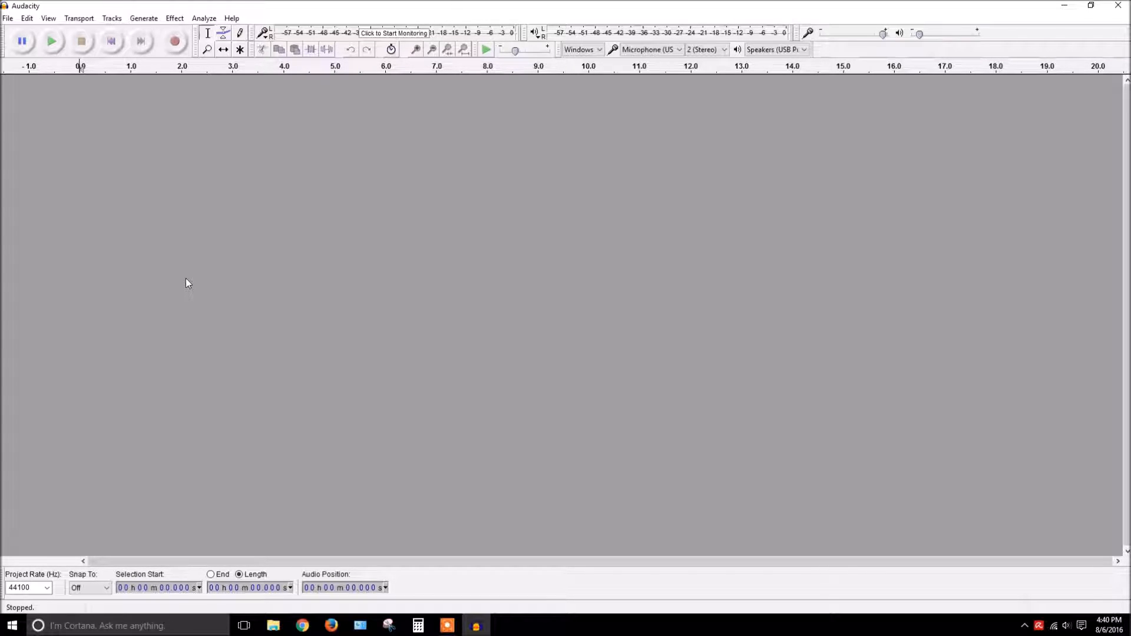
key("r")
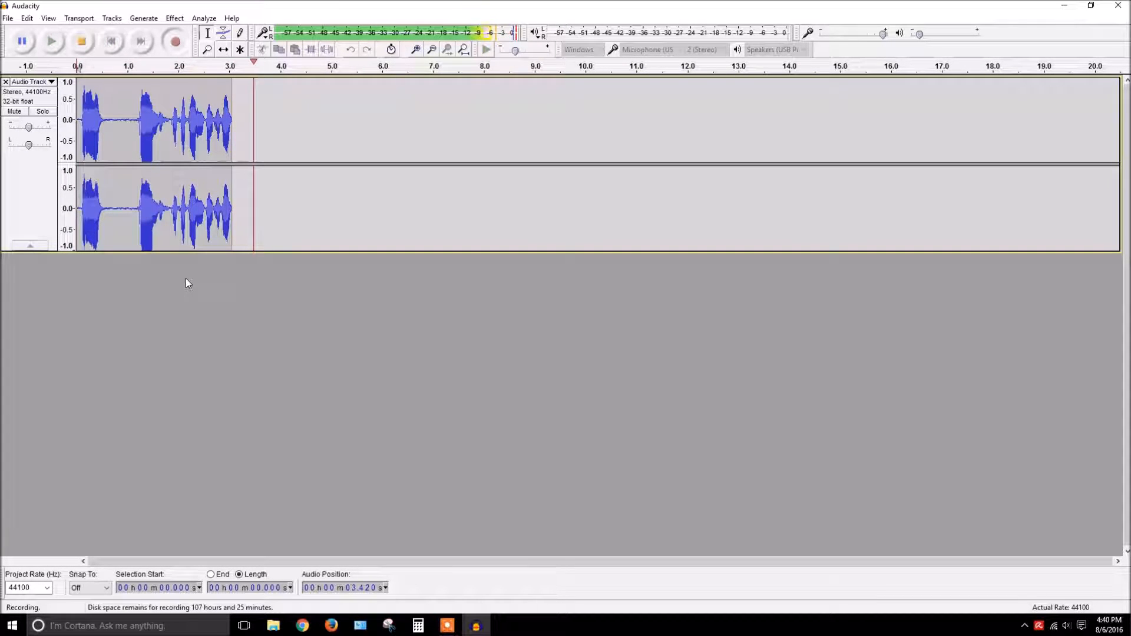
key("space")
Play the test recording from the start and from about 1.2 seconds, and remove its track.
key("space")
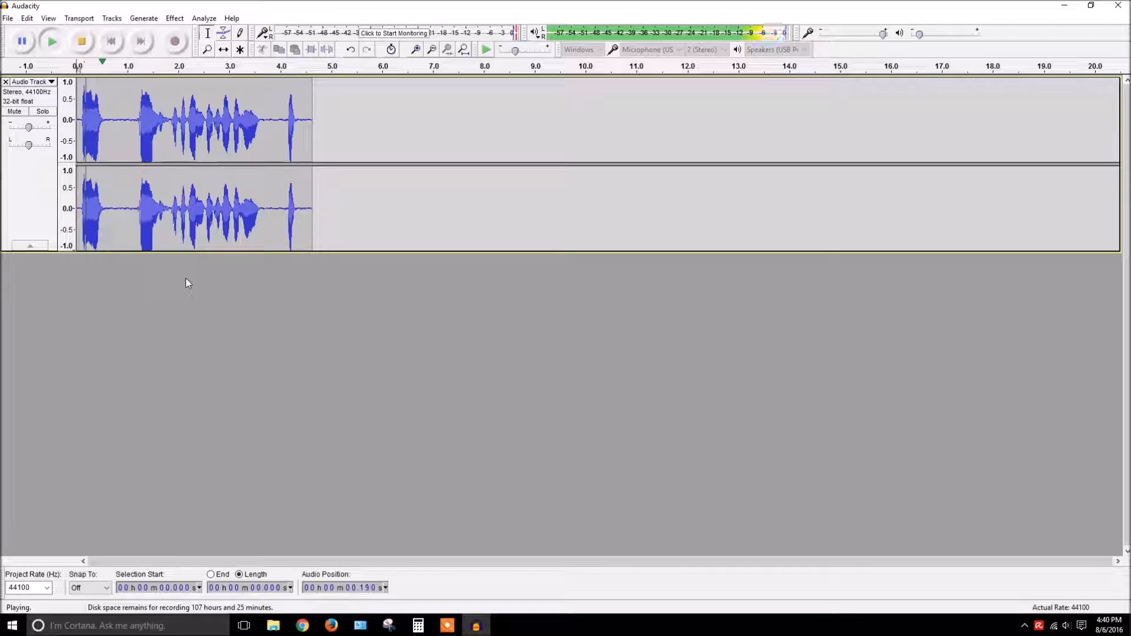
key("space")
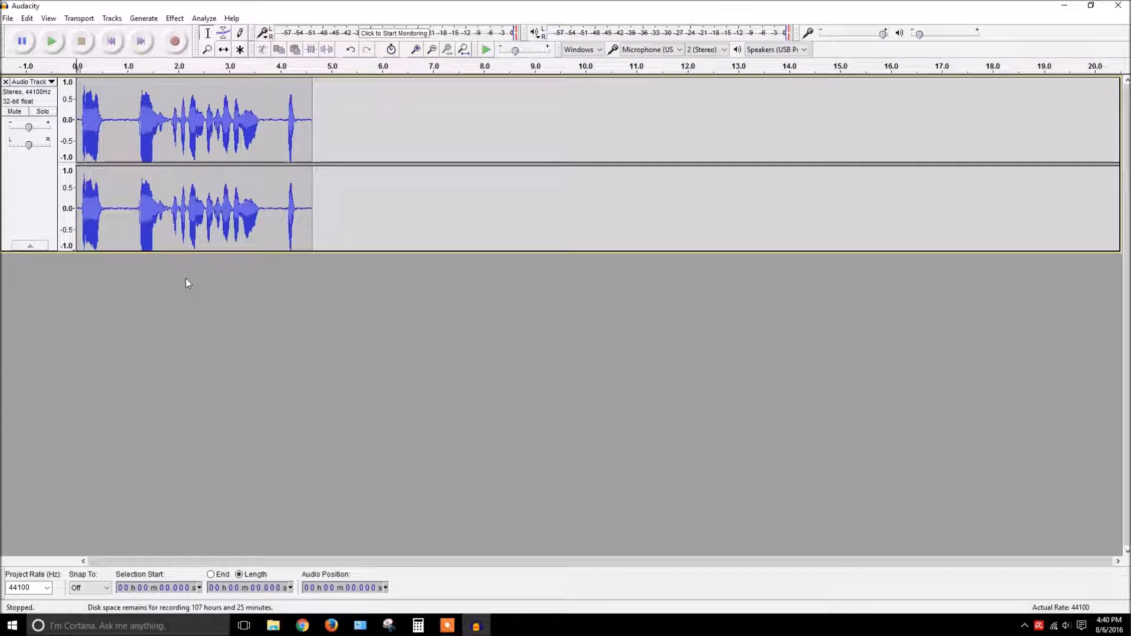
left_click(141, 120)
key("space")
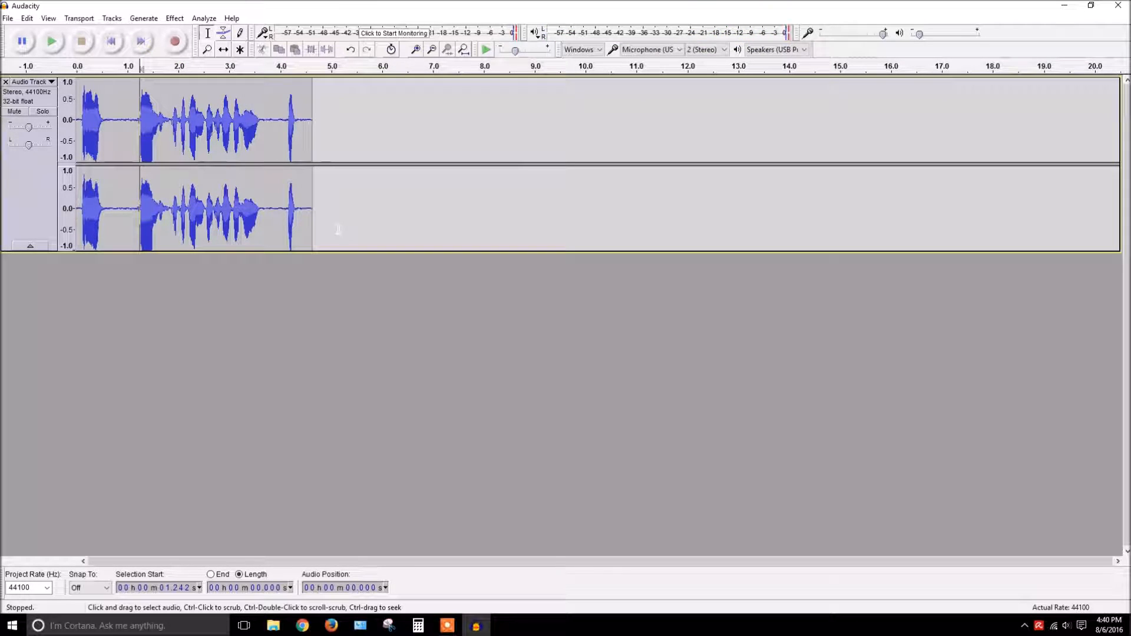
left_click(5, 82)
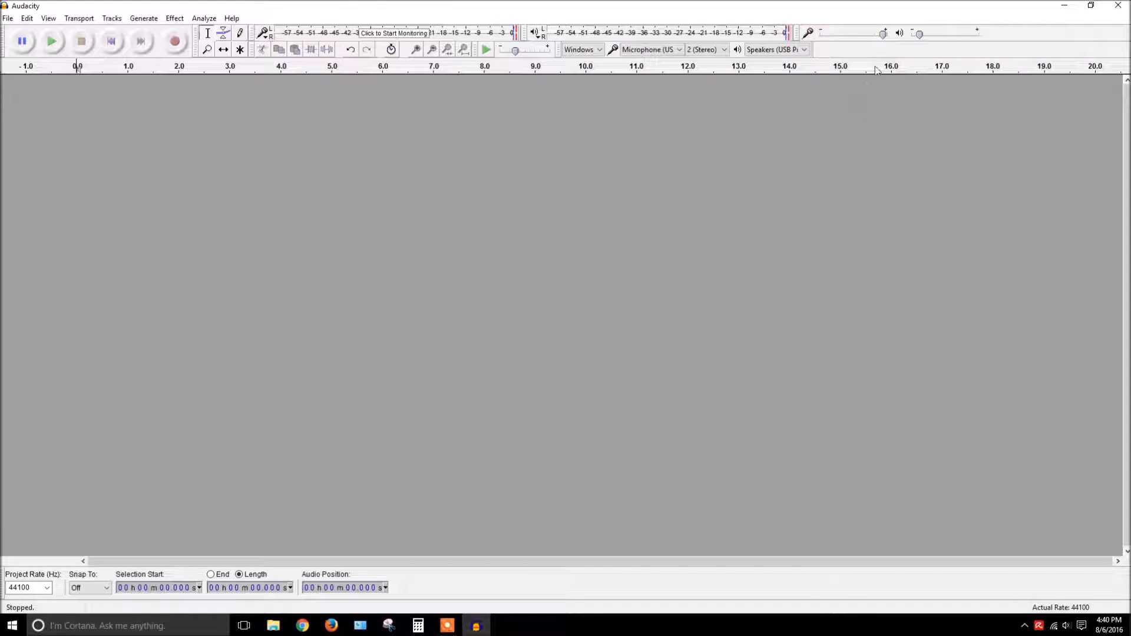
Check the recording volume and record a new stereo voice clip about 2.6 seconds long.
mouse_move(885, 35)
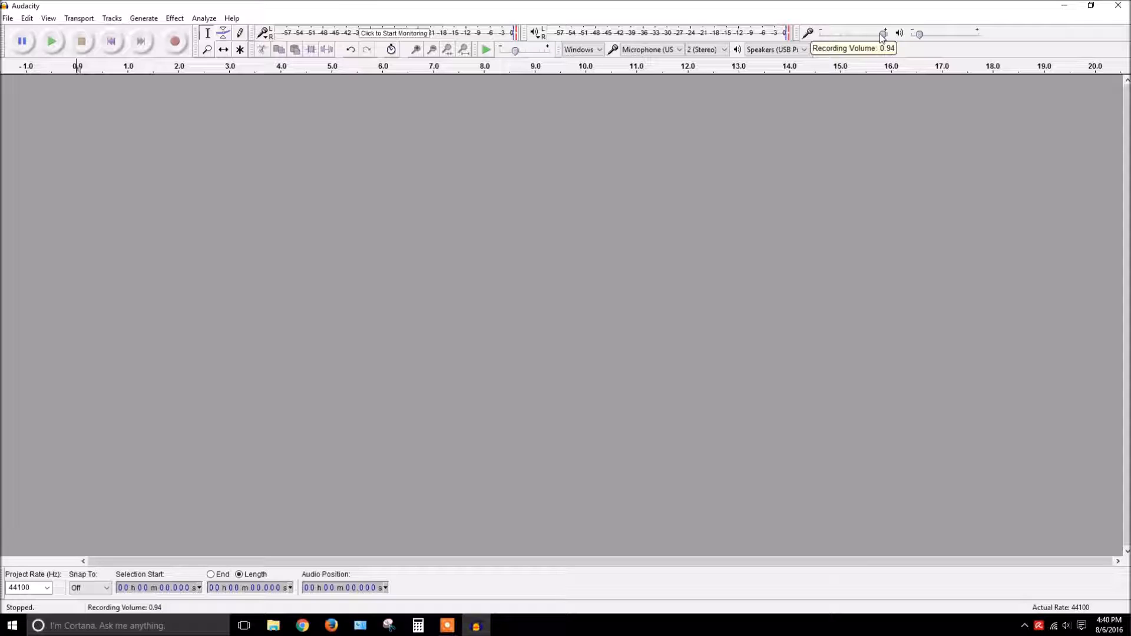
left_click_drag(882, 37, 882, 37)
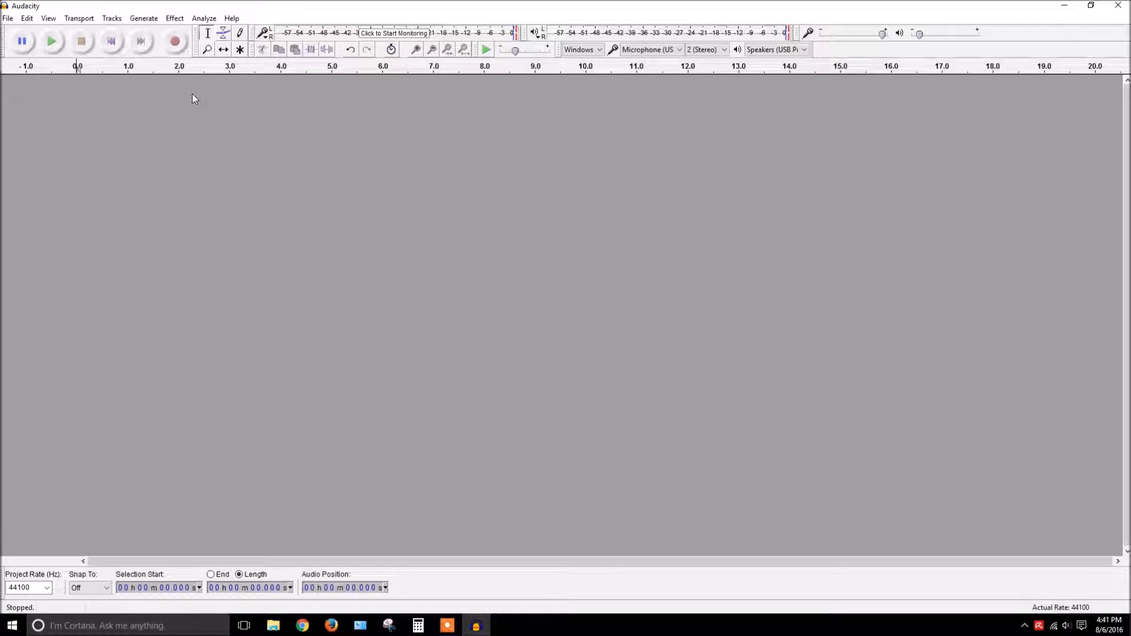
left_click(175, 41)
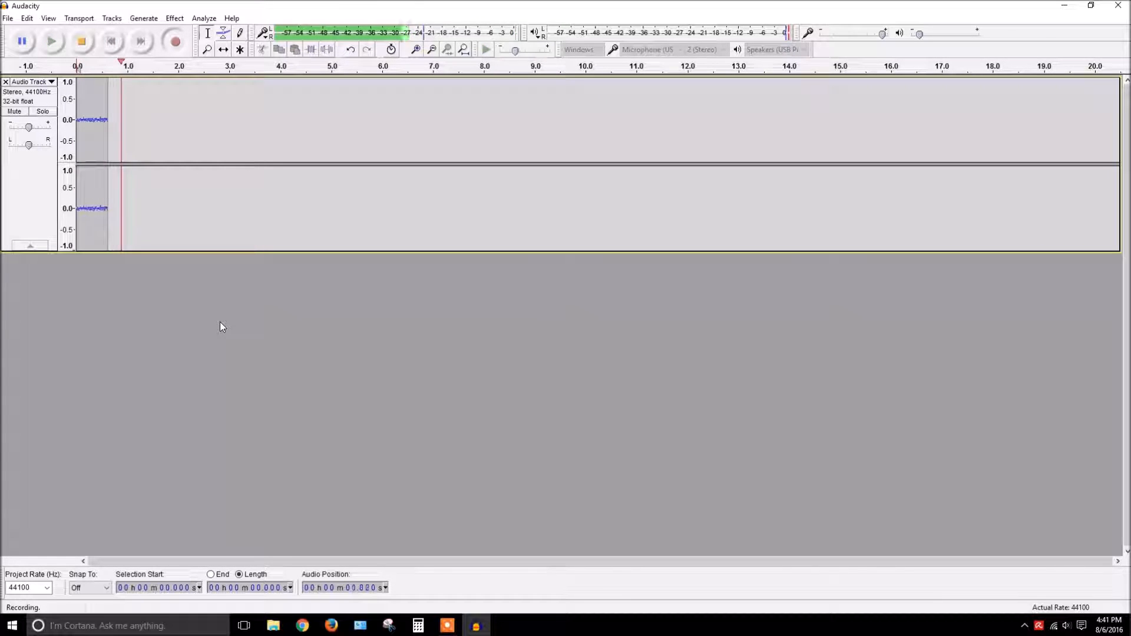
key("space")
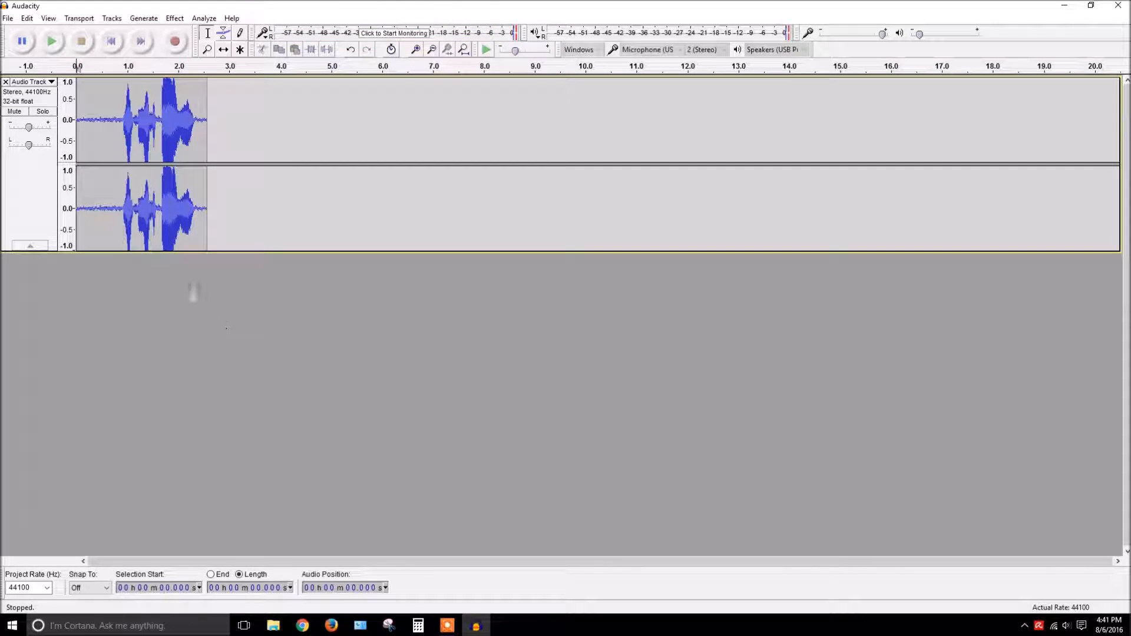
With the Selection tool, mark a section about 1.8 seconds long, and extend the selection to the whole clip.
double_click(147, 130)
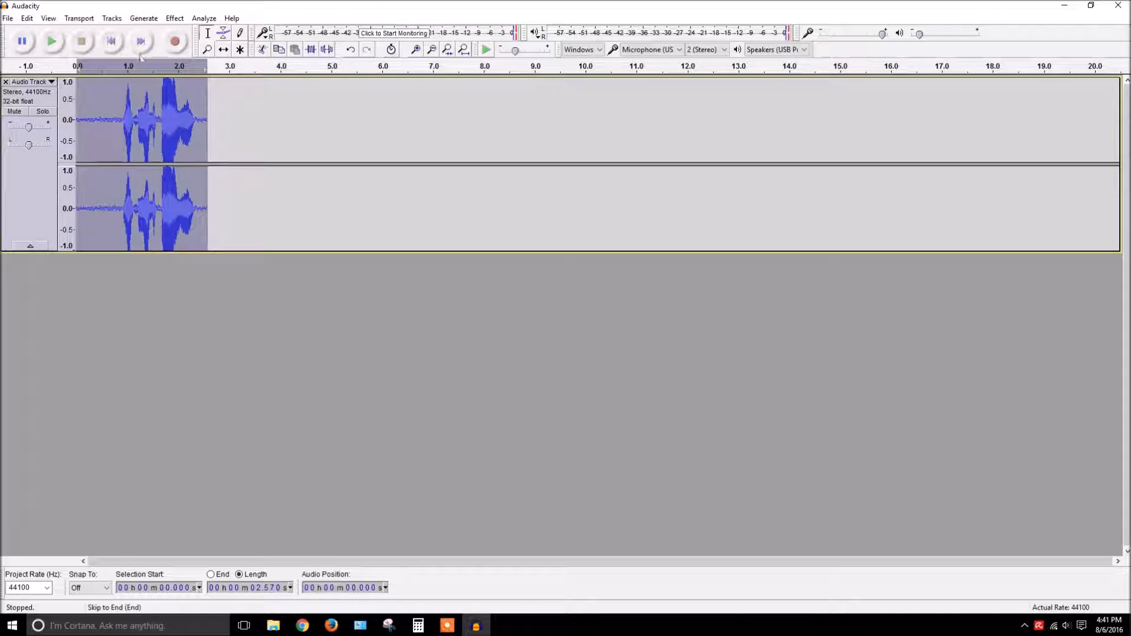
left_click(147, 118)
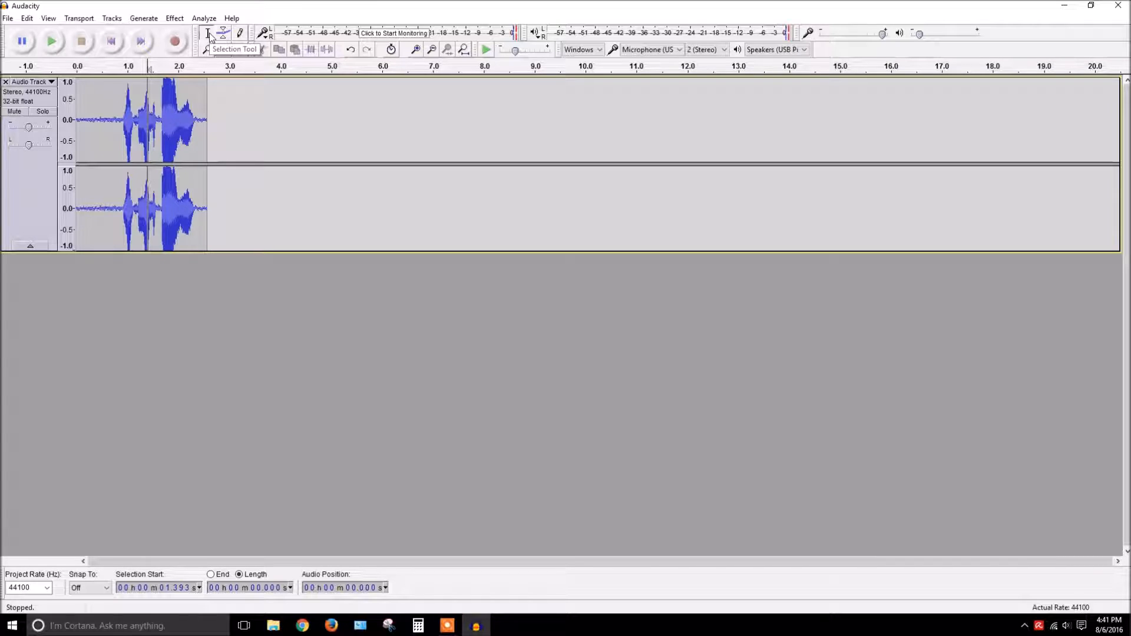
left_click_drag(95, 126, 185, 129)
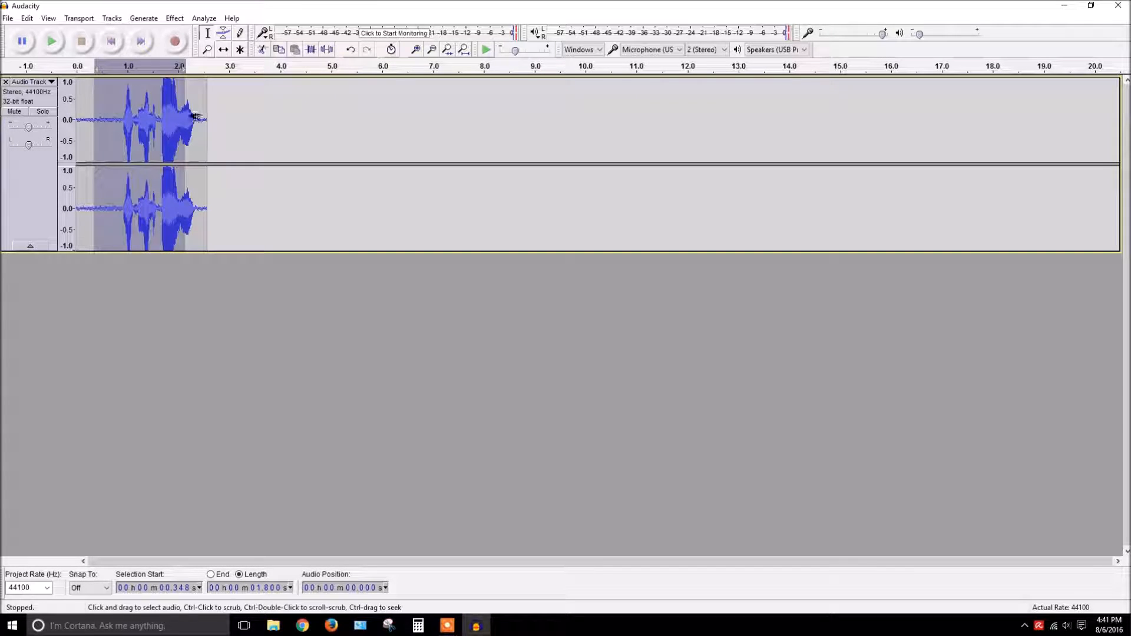
double_click(102, 117)
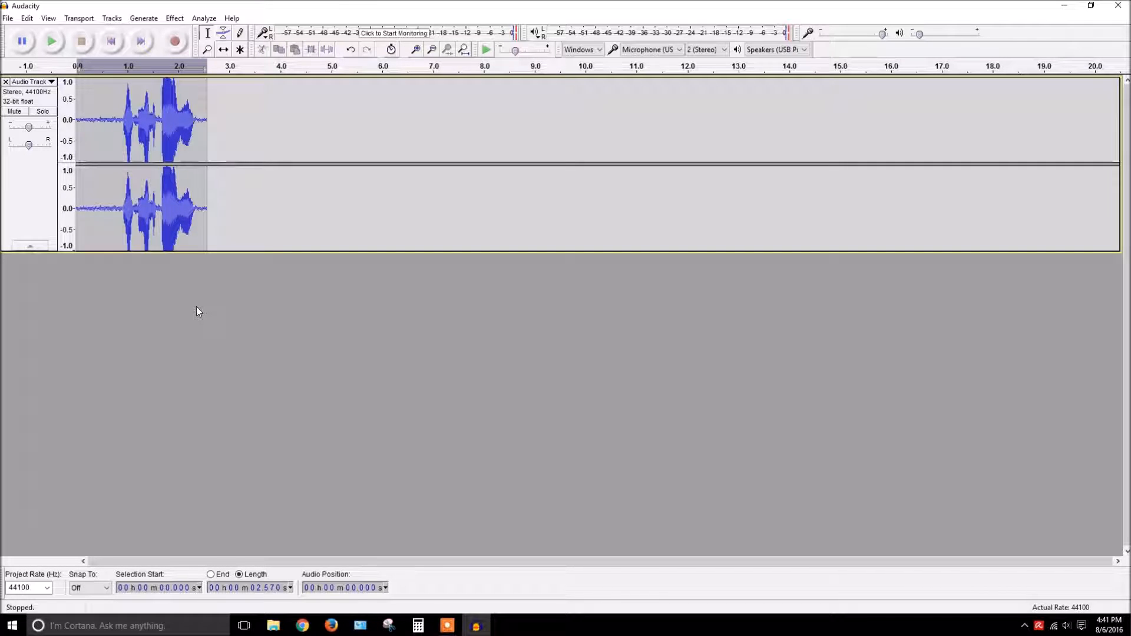
Play the selected clip several times, stopping playback and pausing it partway through.
key("space")
key("space")
key("space")
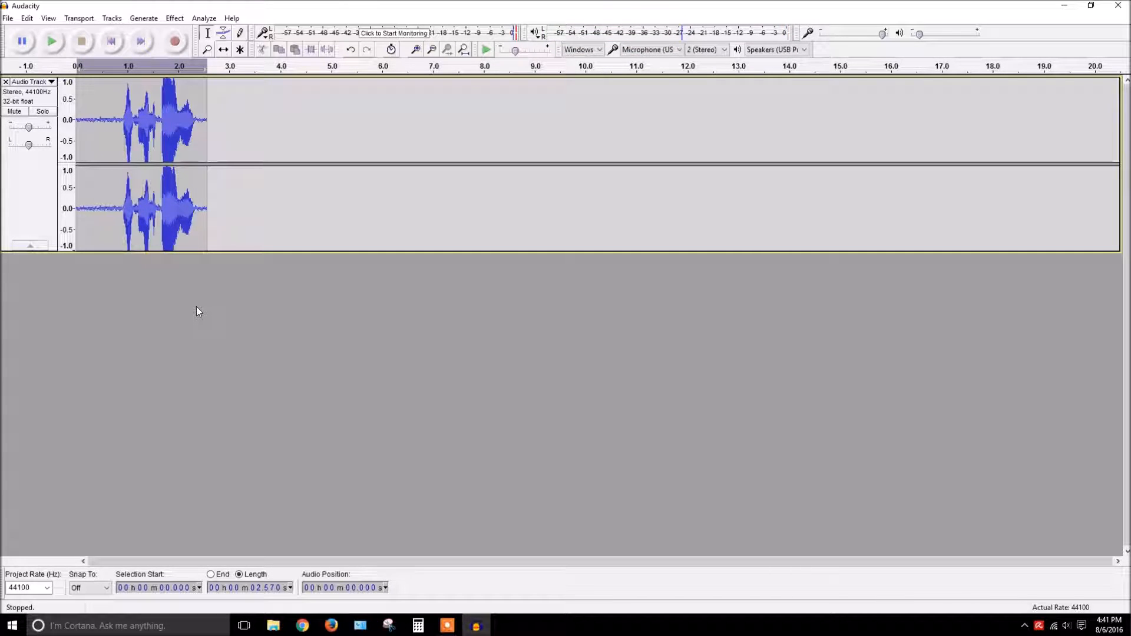
key("space")
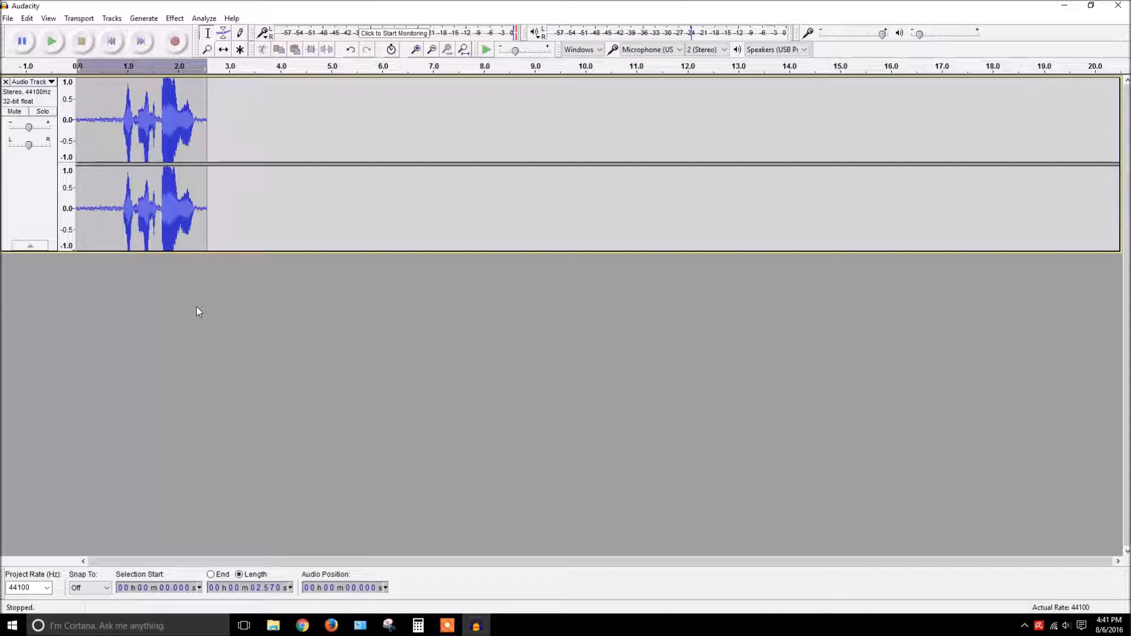
key("space")
key("p")
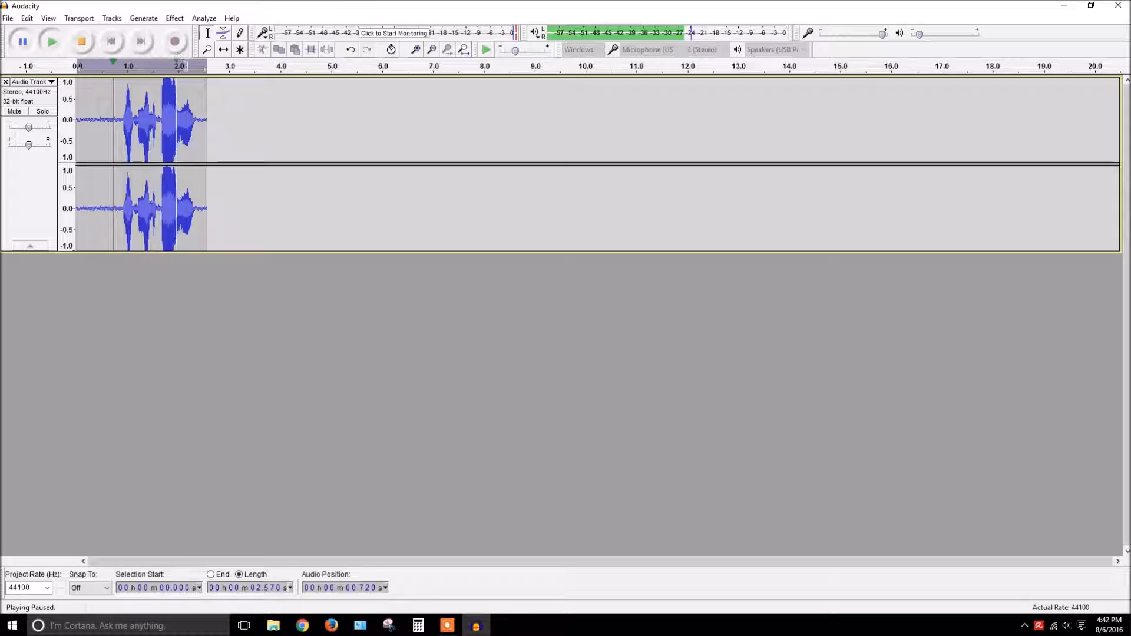
Delete the first spoken words from the clip, about 0.72 seconds of audio starting at about 0.89 seconds.
left_click(126, 137)
left_click(119, 138)
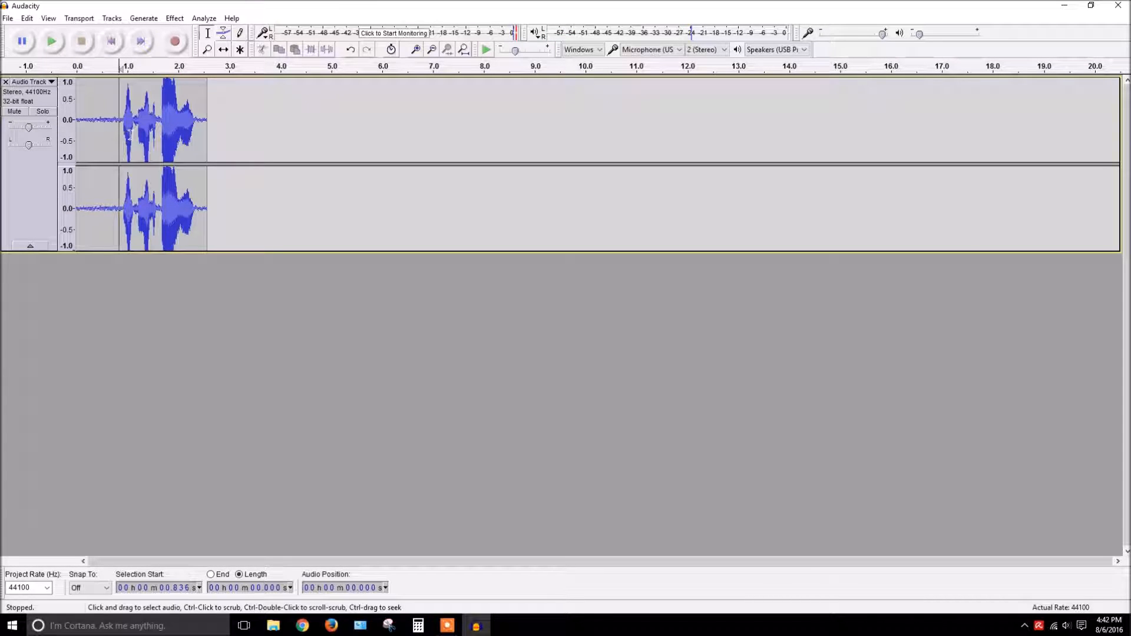
left_click_drag(123, 131, 159, 128)
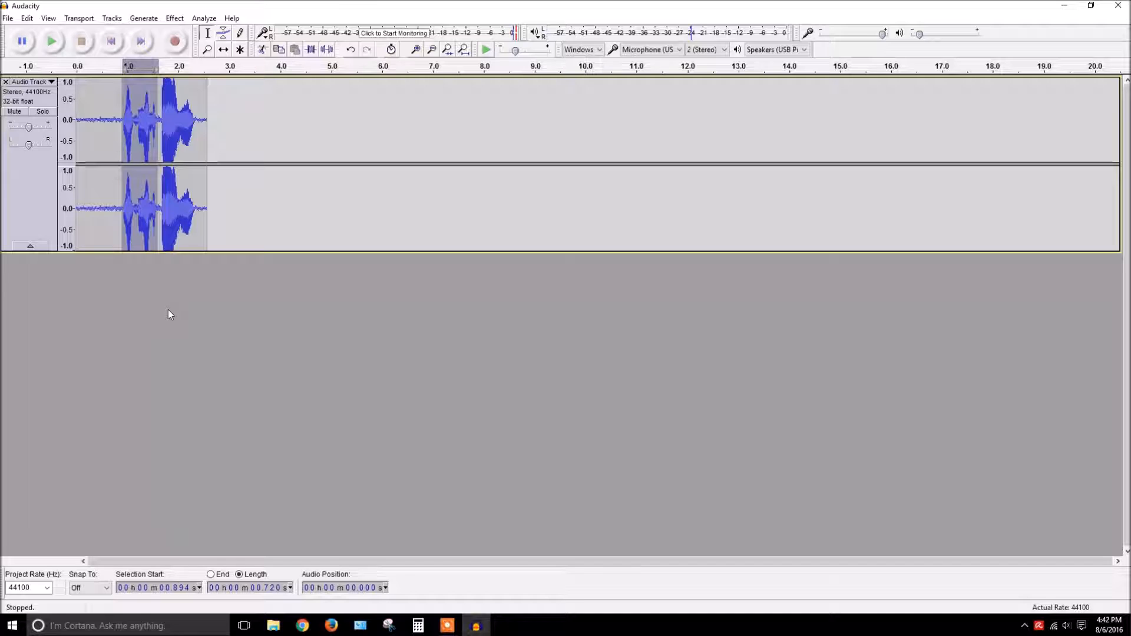
key("Delete")
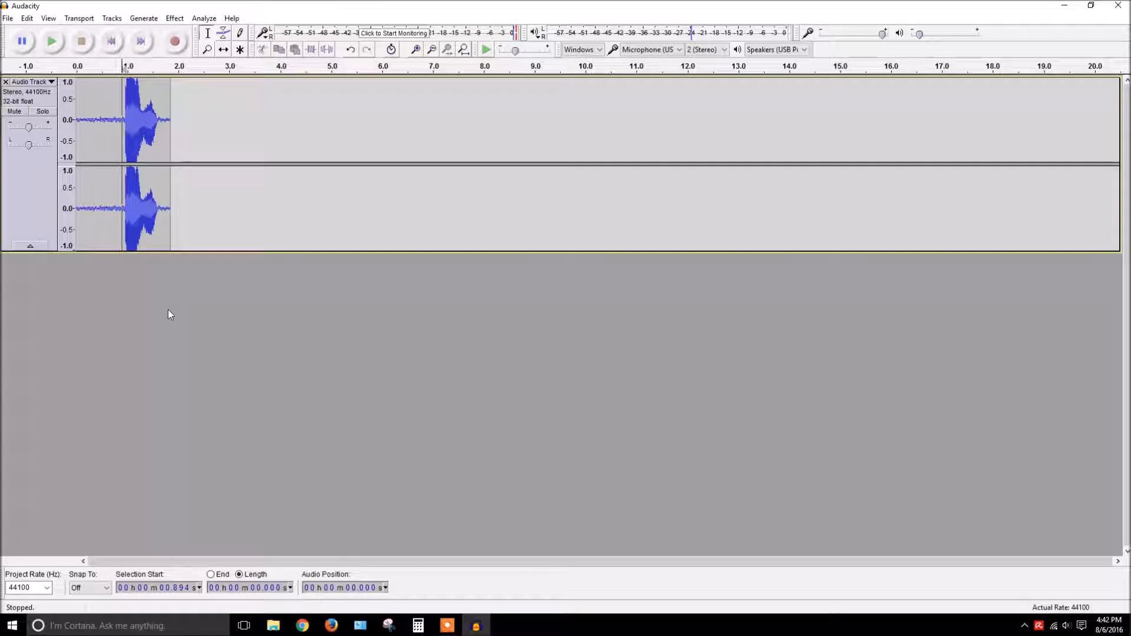
Play the shortened clip from near its start and undo the deletion of the first words.
left_click(83, 143)
key("space")
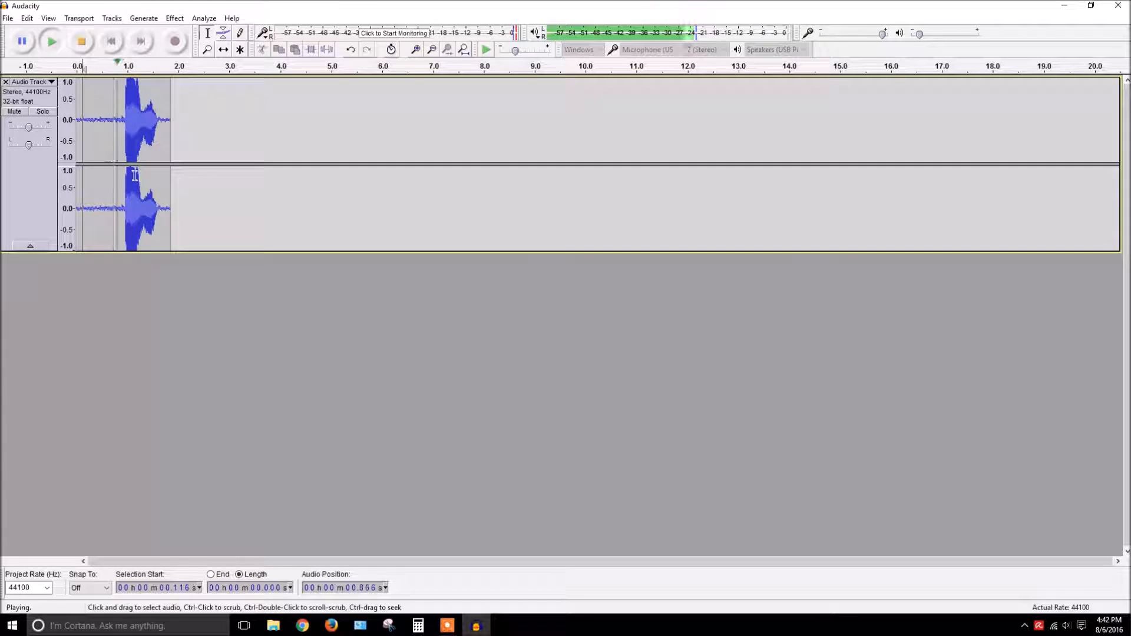
left_click(353, 50)
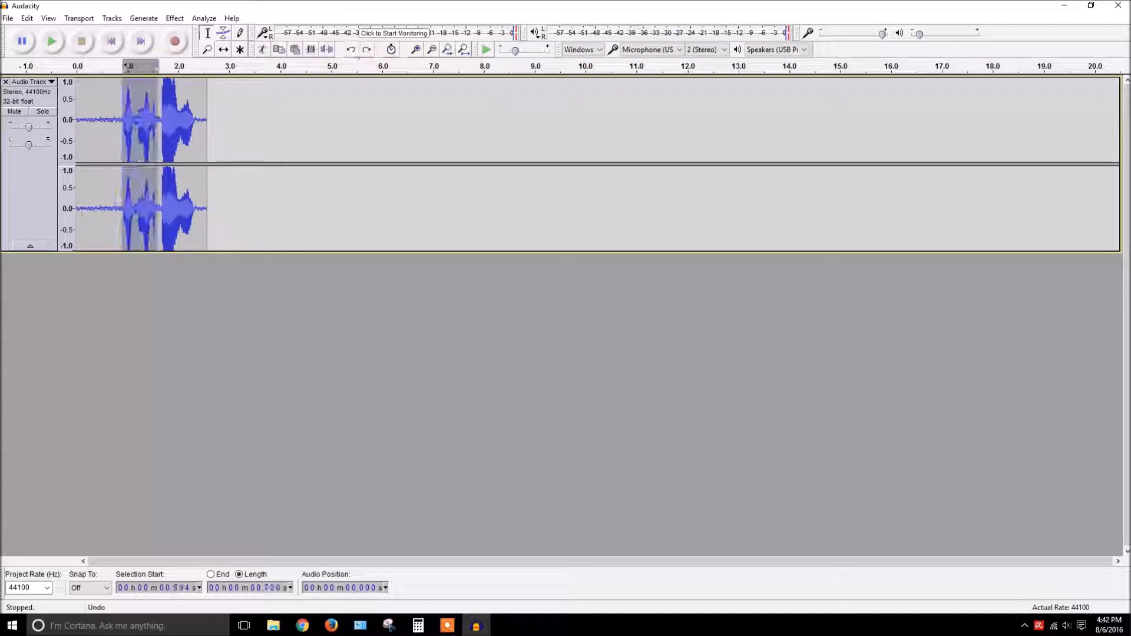
Use the Time Shift tool to slide the clip along the timeline and return it to the start at 0 seconds.
left_click(115, 133)
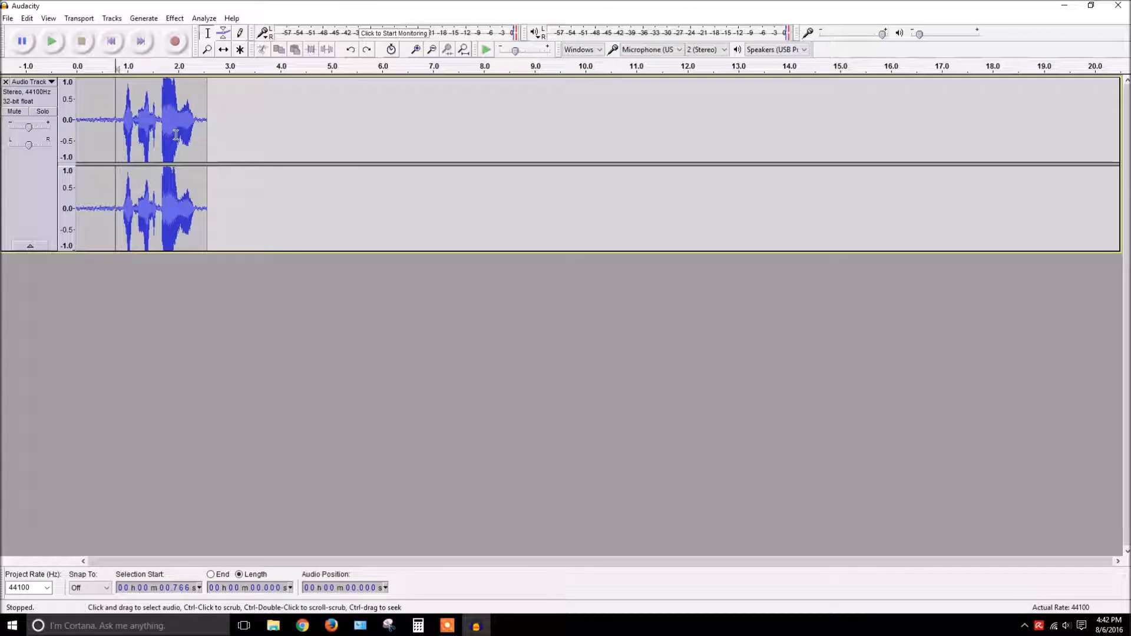
left_click(223, 49)
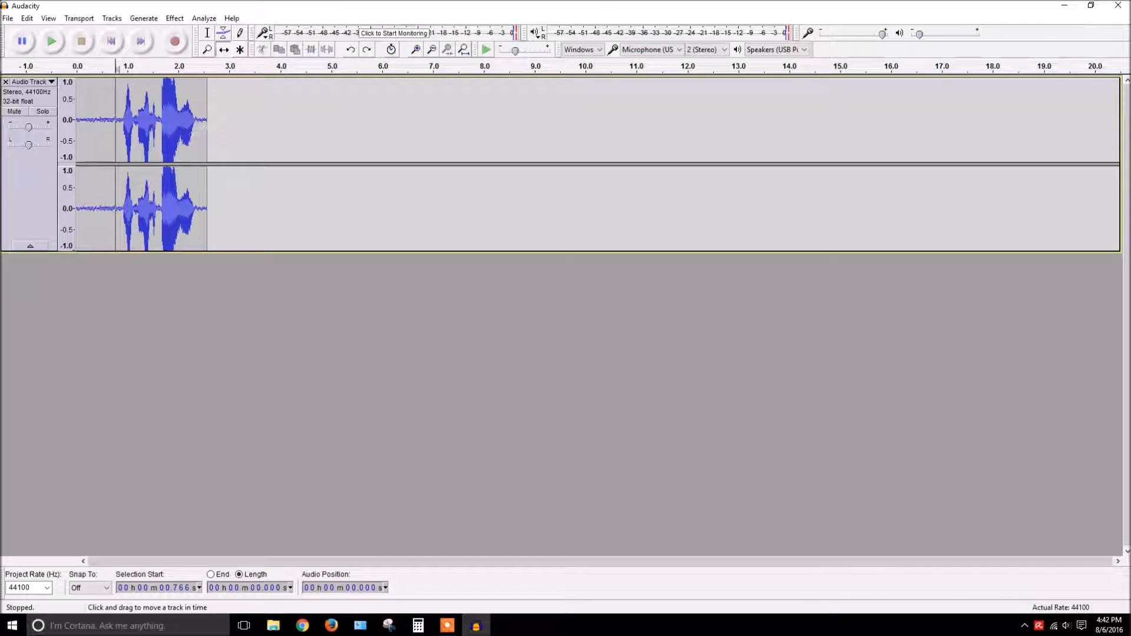
left_click_drag(174, 133, 209, 133)
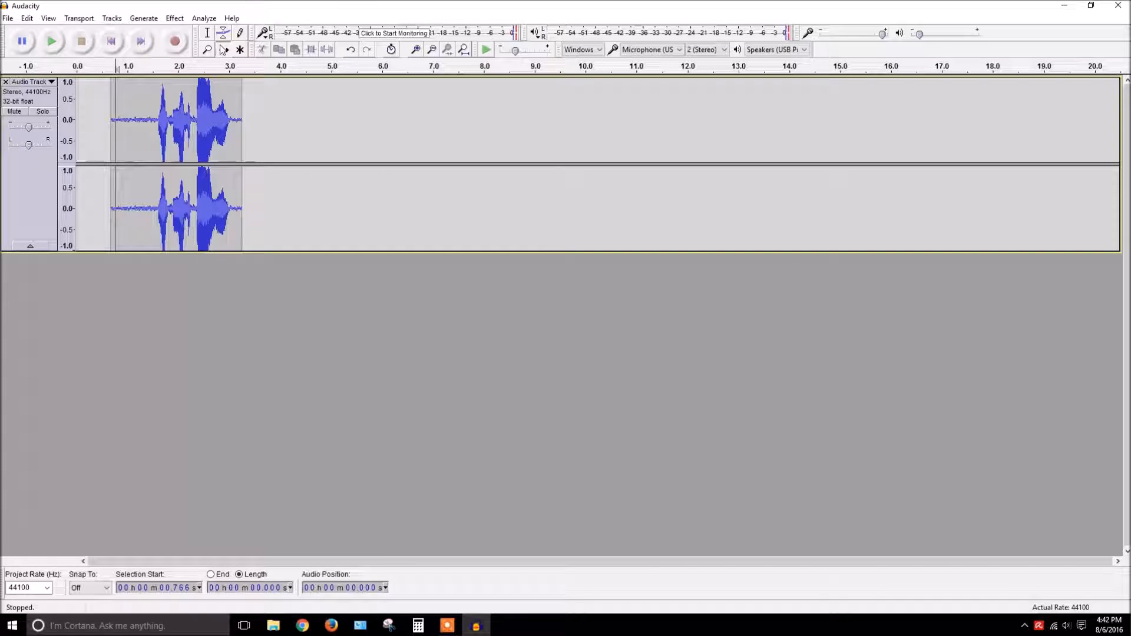
left_click_drag(148, 152, 544, 152)
left_click_drag(713, 141, 103, 257)
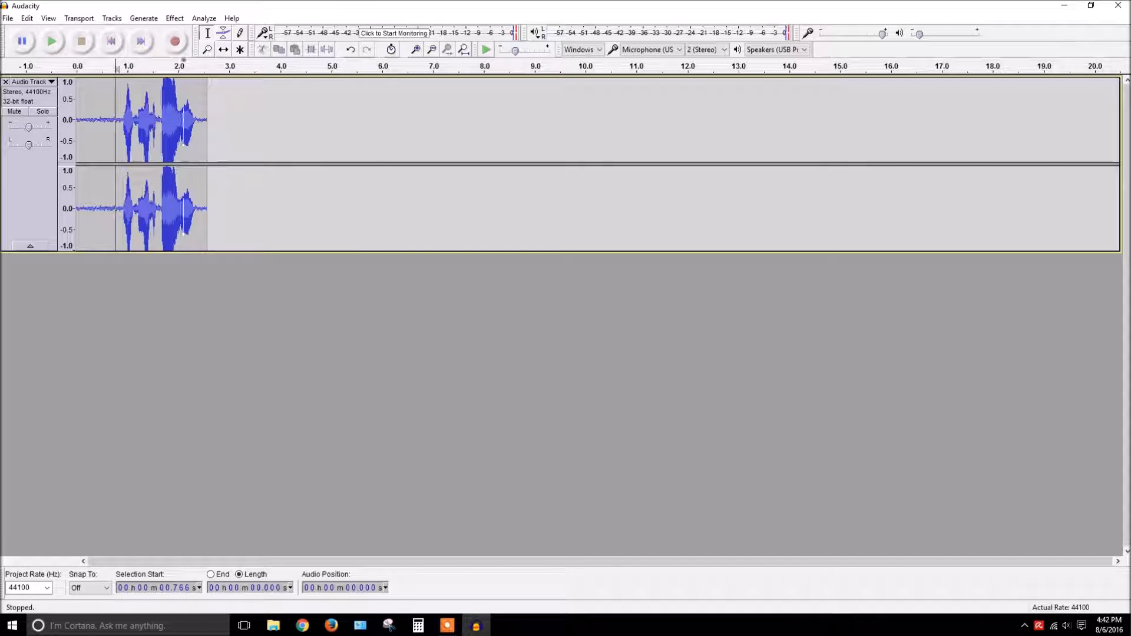
left_click(162, 118)
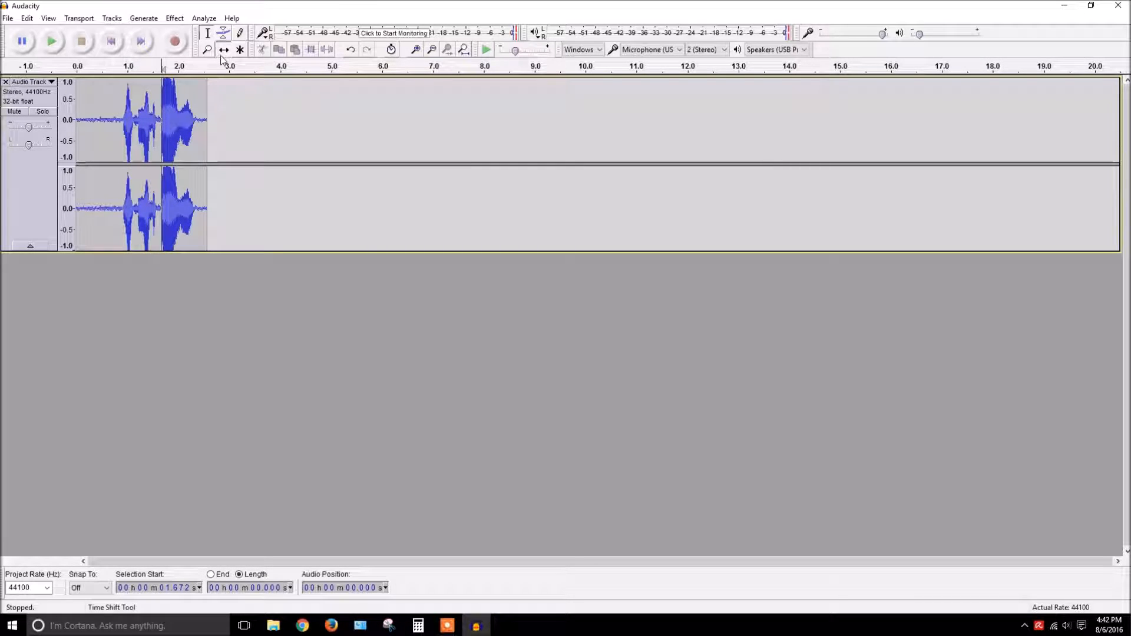
mouse_move(143, 158)
left_mouse_down()
mouse_move(188, 157)
mouse_move(144, 160)
left_mouse_up()
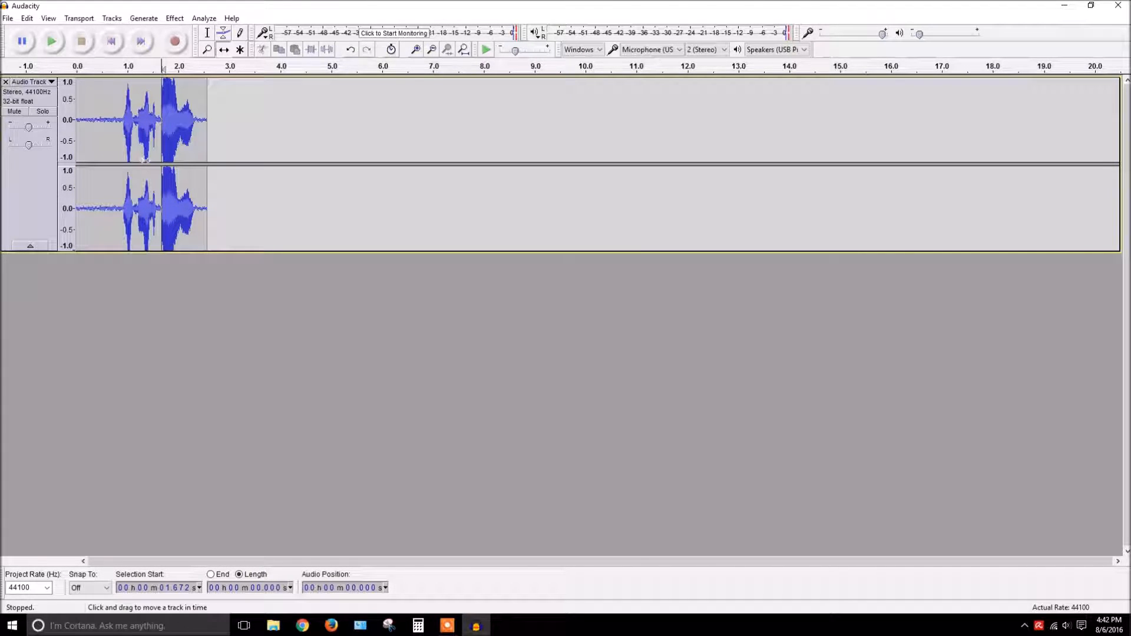
mouse_move(140, 129)
left_mouse_down()
mouse_move(168, 129)
mouse_move(139, 125)
left_mouse_up()
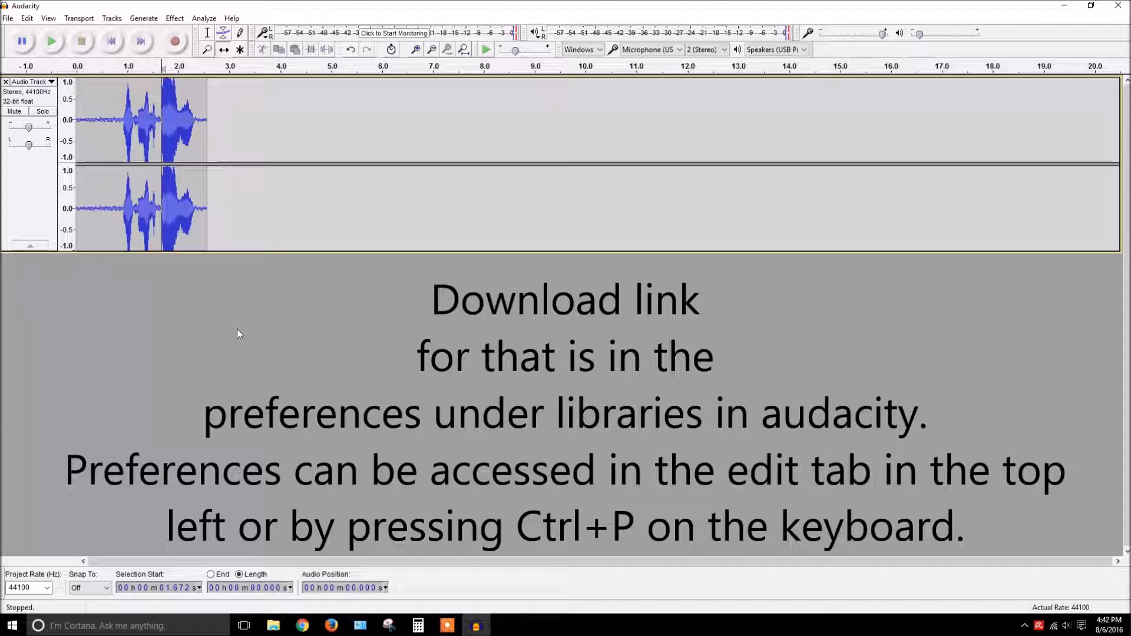
mouse_move(162, 209)
left_mouse_down()
mouse_move(174, 207)
mouse_move(161, 205)
left_mouse_up()
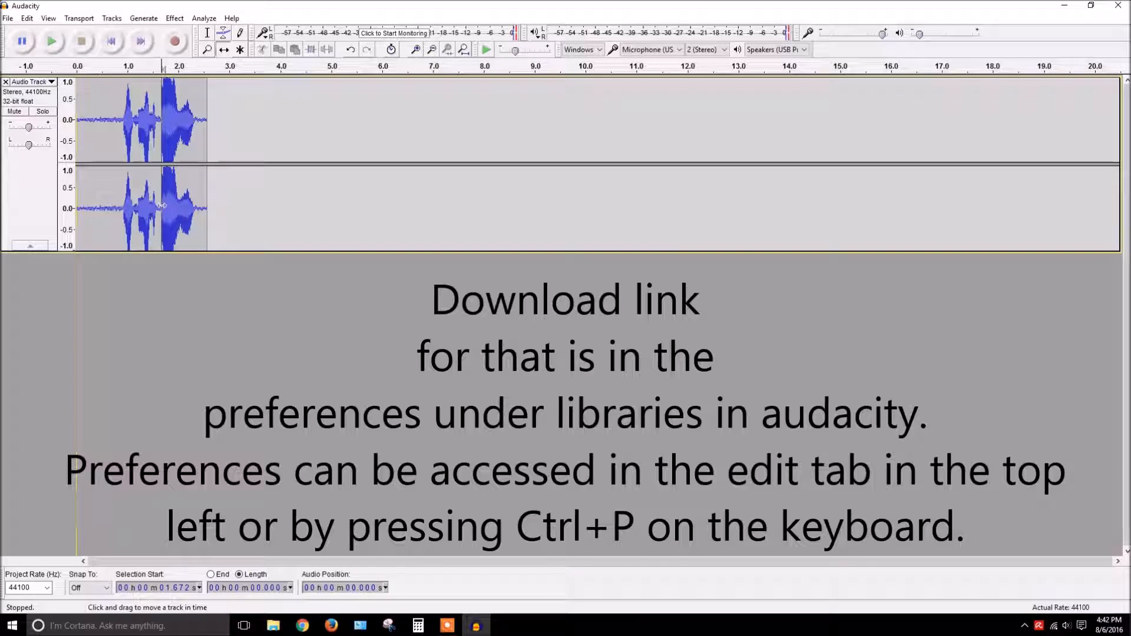
Apply Reverb to the whole clip with 100% room size, 80% reverberance and -1 dB wet and dry gain, and play the result.
left_click(207, 34)
double_click(146, 137)
left_click(175, 19)
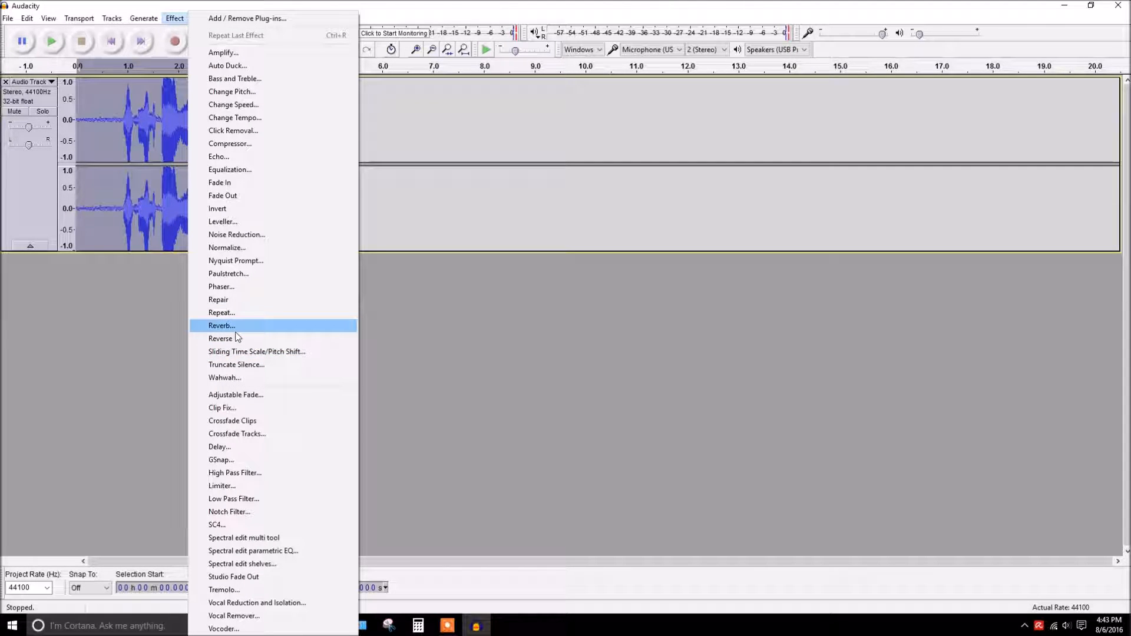
left_click(235, 331)
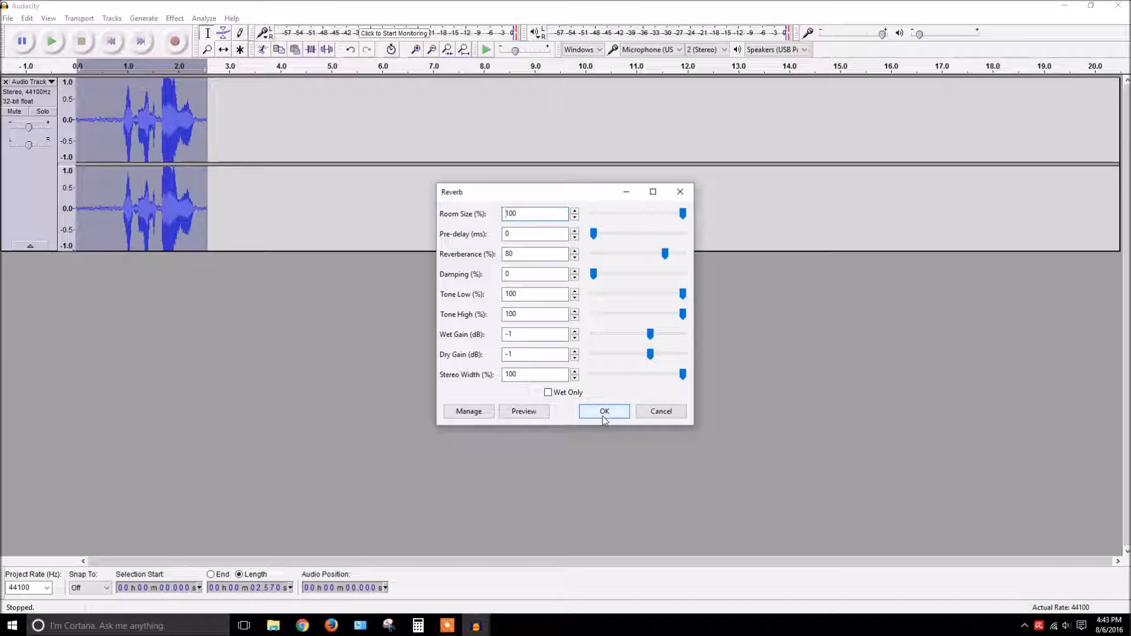
left_click(603, 411)
key("space")
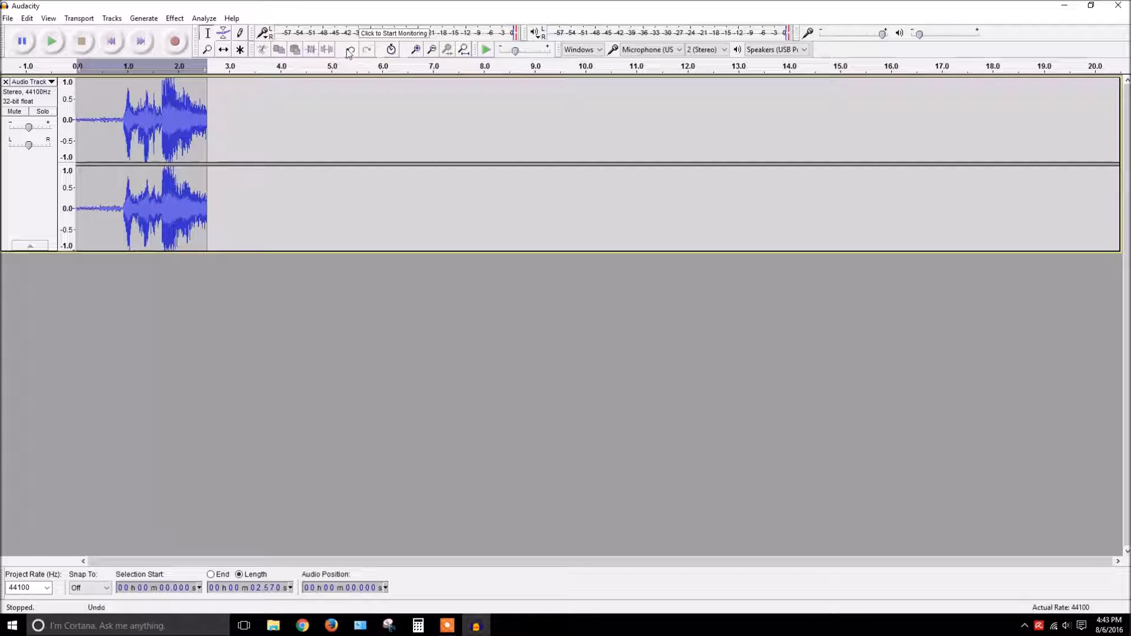
Try the Echo effect on the whole clip and play the result.
left_click(175, 19)
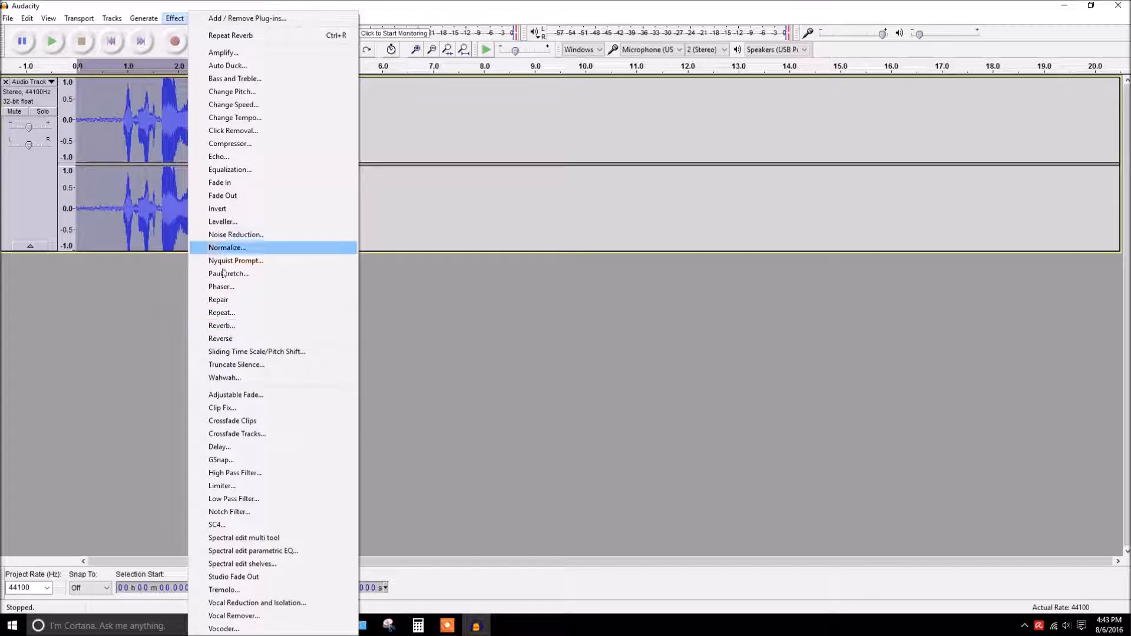
left_click(218, 156)
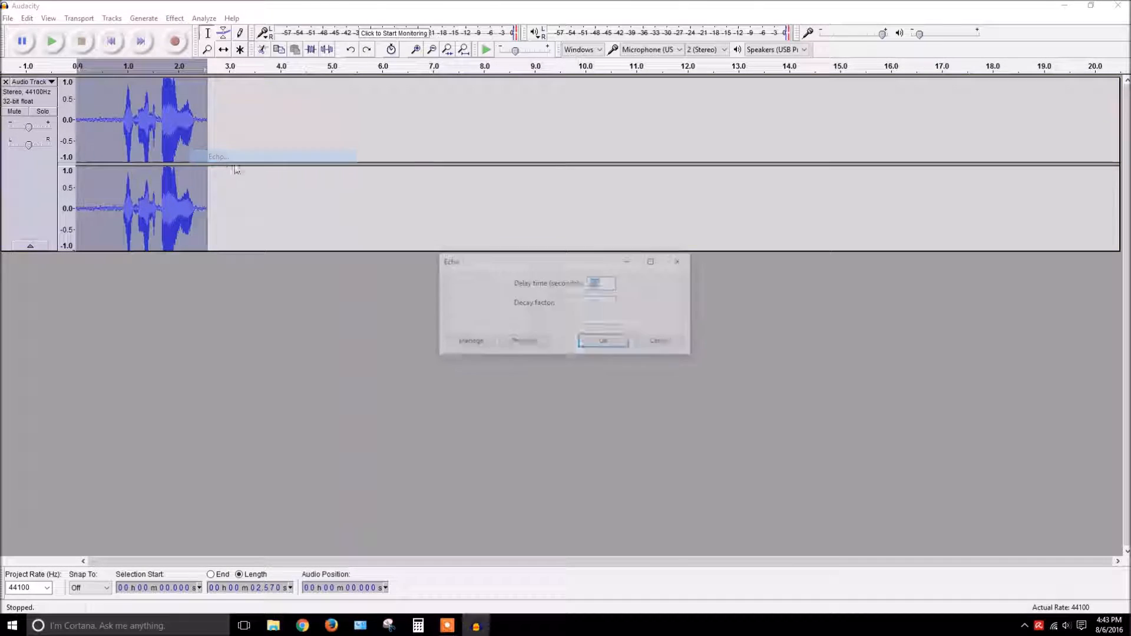
left_click(595, 348)
key("space")
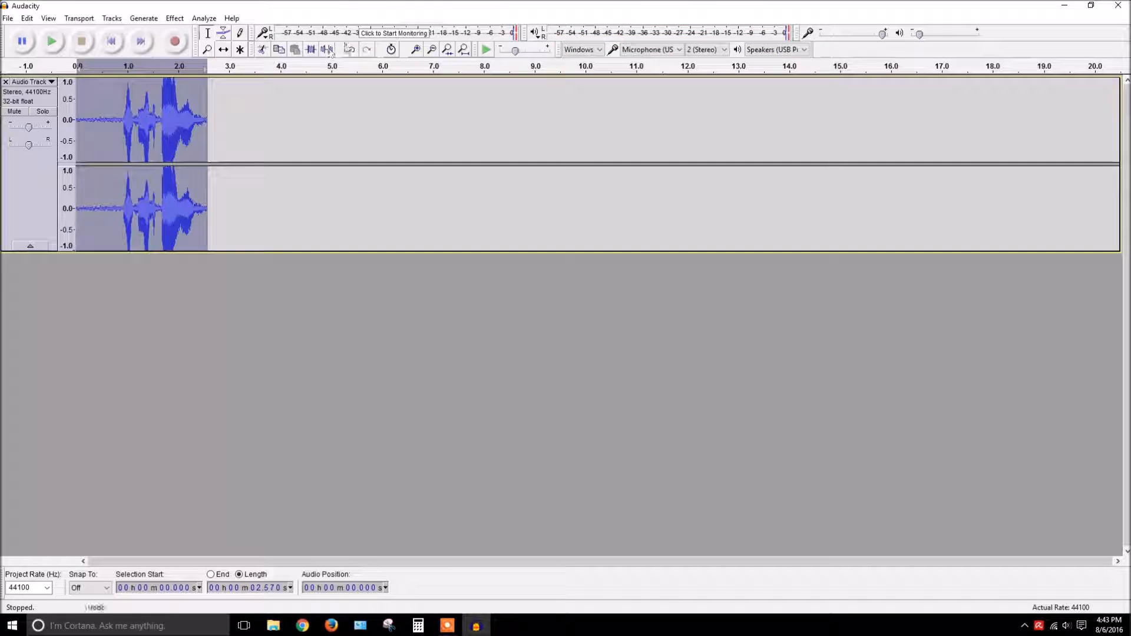
Apply Echo to the whole clip with a 0.5-second delay and 0.5 decay factor, listen to it, and undo the effect.
left_click(174, 18)
left_click(230, 166)
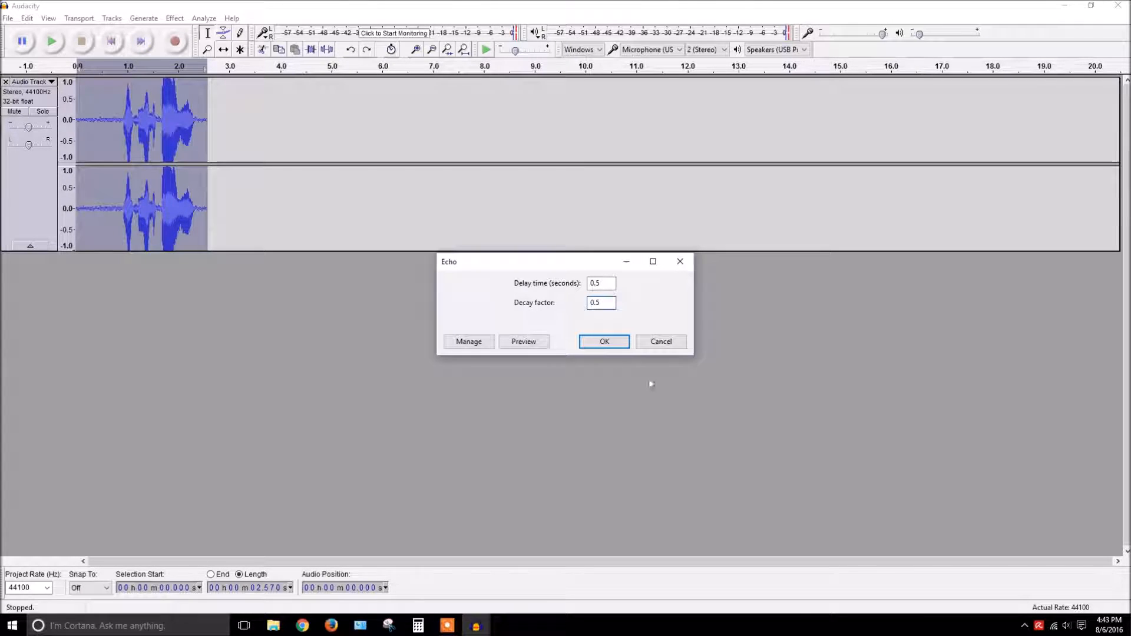
left_click(605, 341)
left_click(115, 152)
key("space")
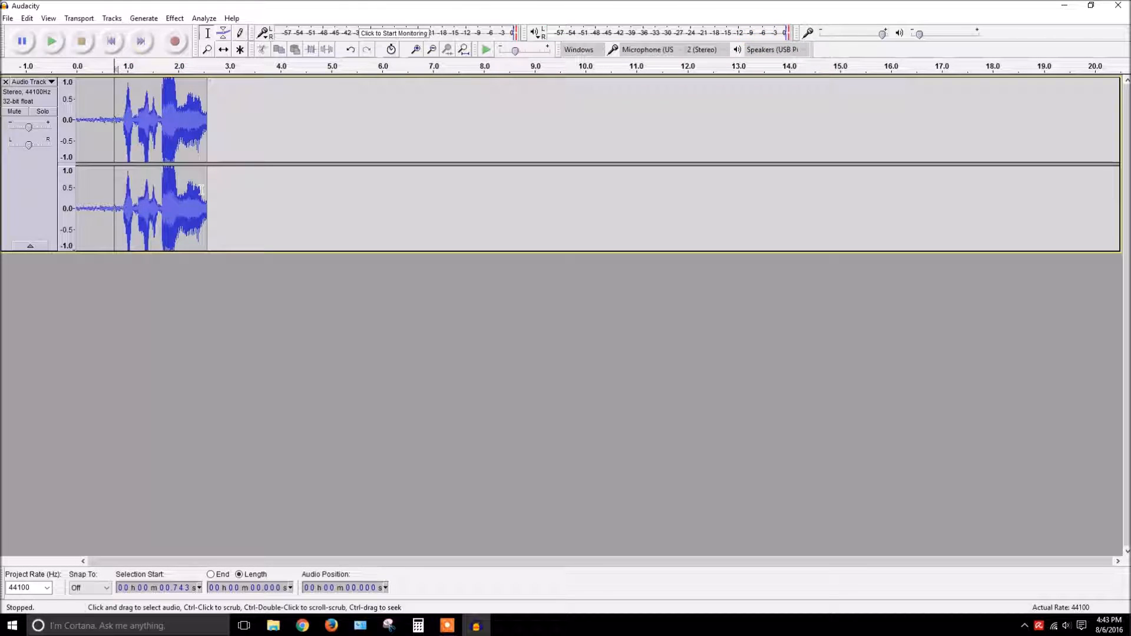
left_click(352, 50)
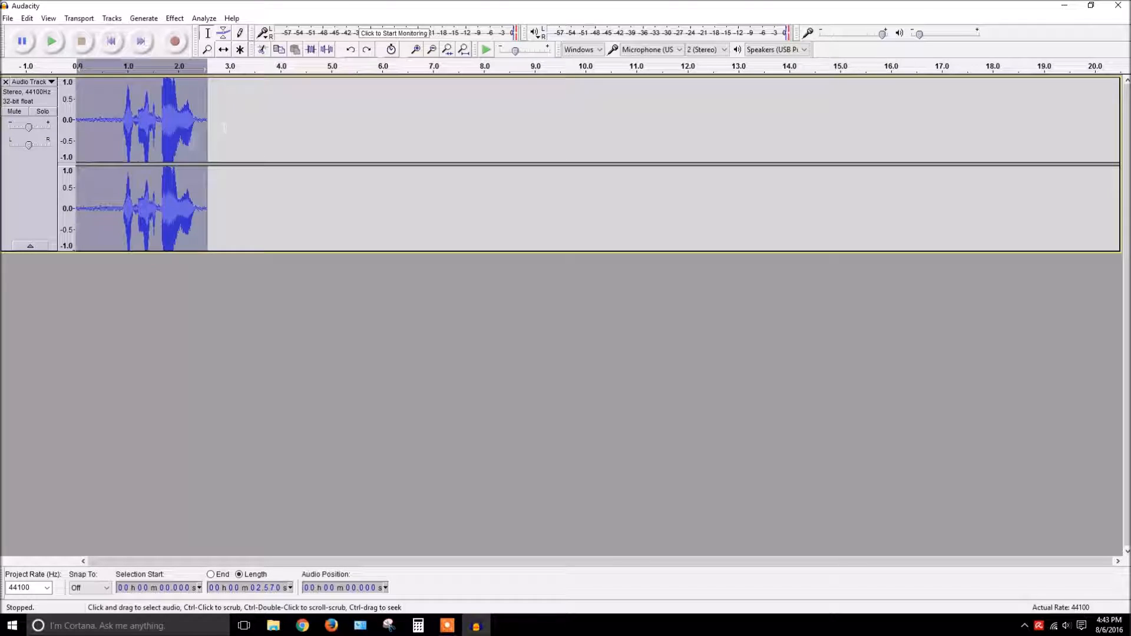
Generate about 2.45 seconds of silence from the end of the voice clip at 2.57 seconds.
left_click(234, 121)
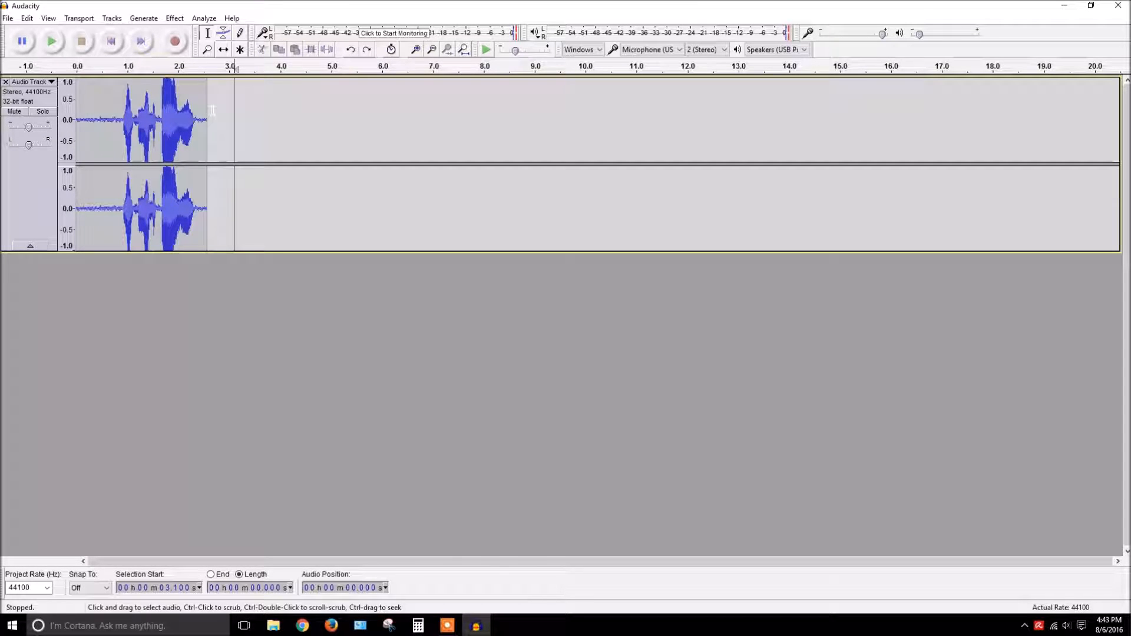
left_click_drag(208, 115, 340, 124)
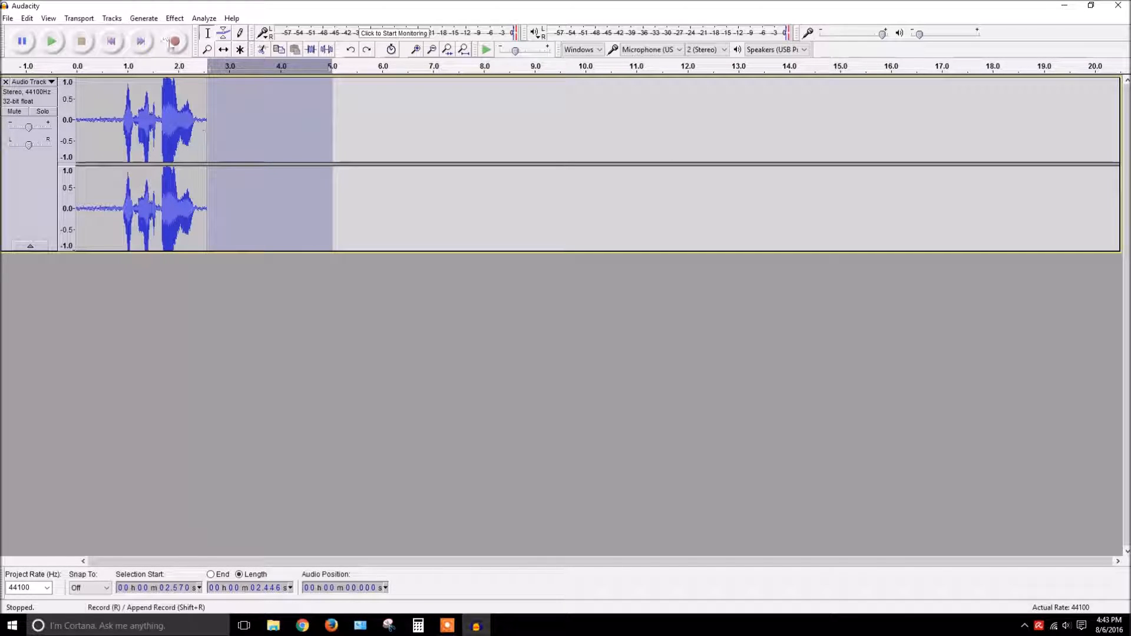
left_click(156, 21)
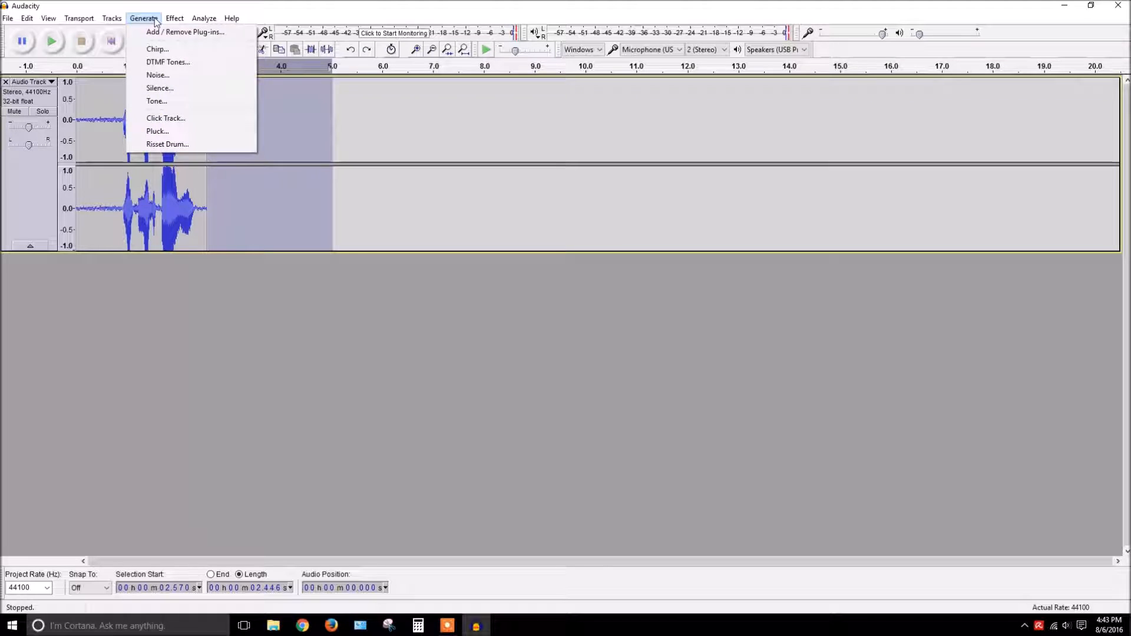
left_click(160, 89)
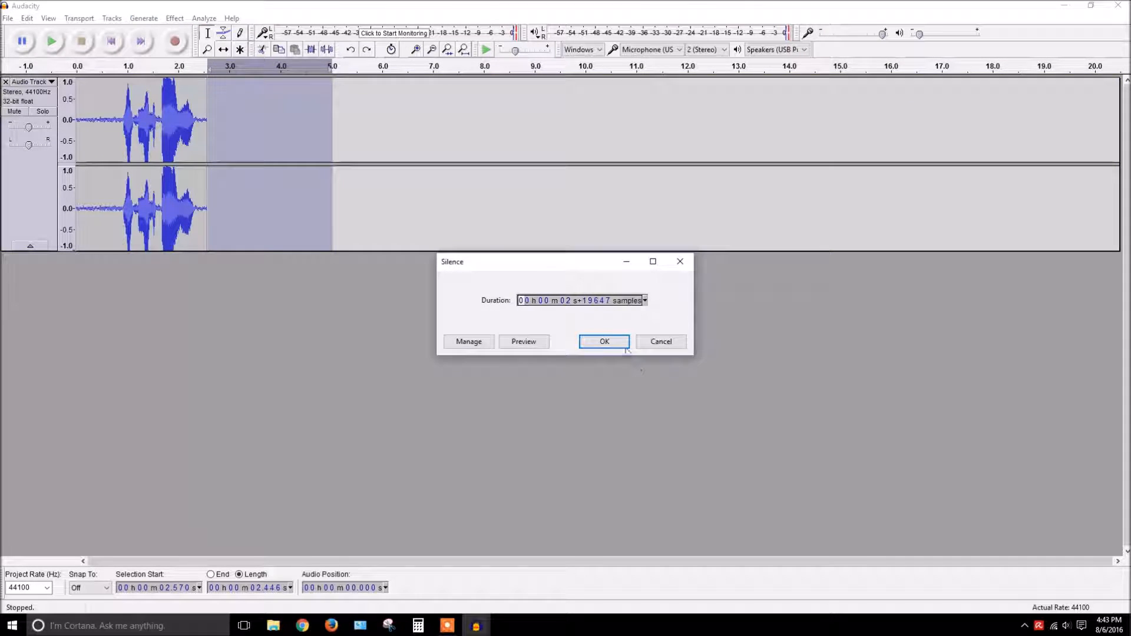
left_click(598, 337)
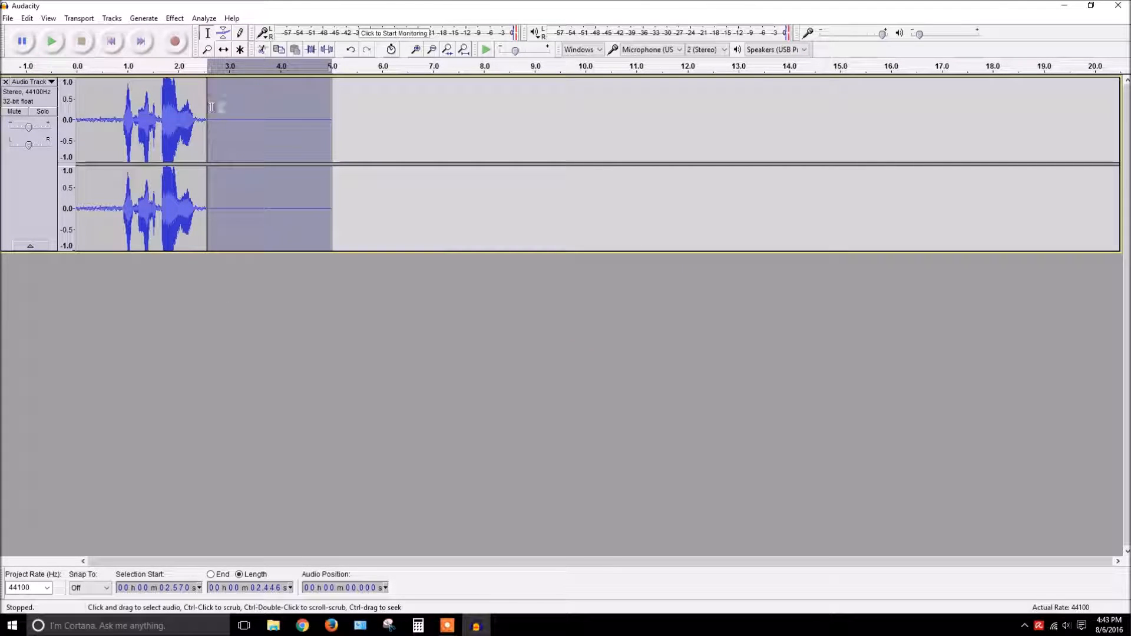
Apply Reverb with 100% room size and 80% reverberance to the clip and its added silence, and undo the effect.
left_click(195, 115)
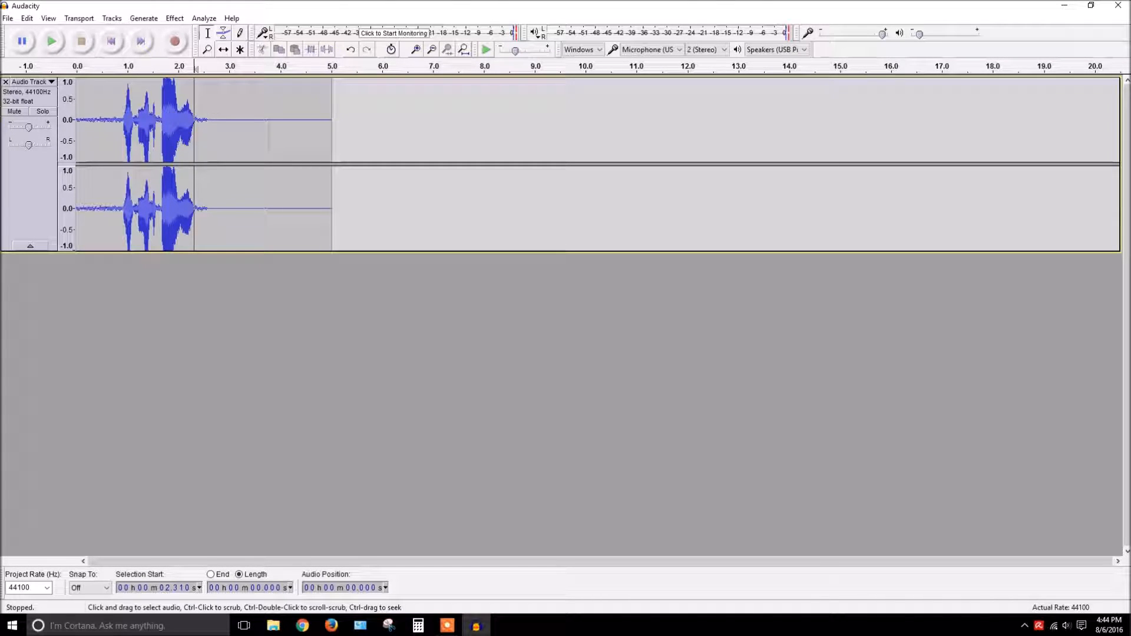
key("ctrl+a")
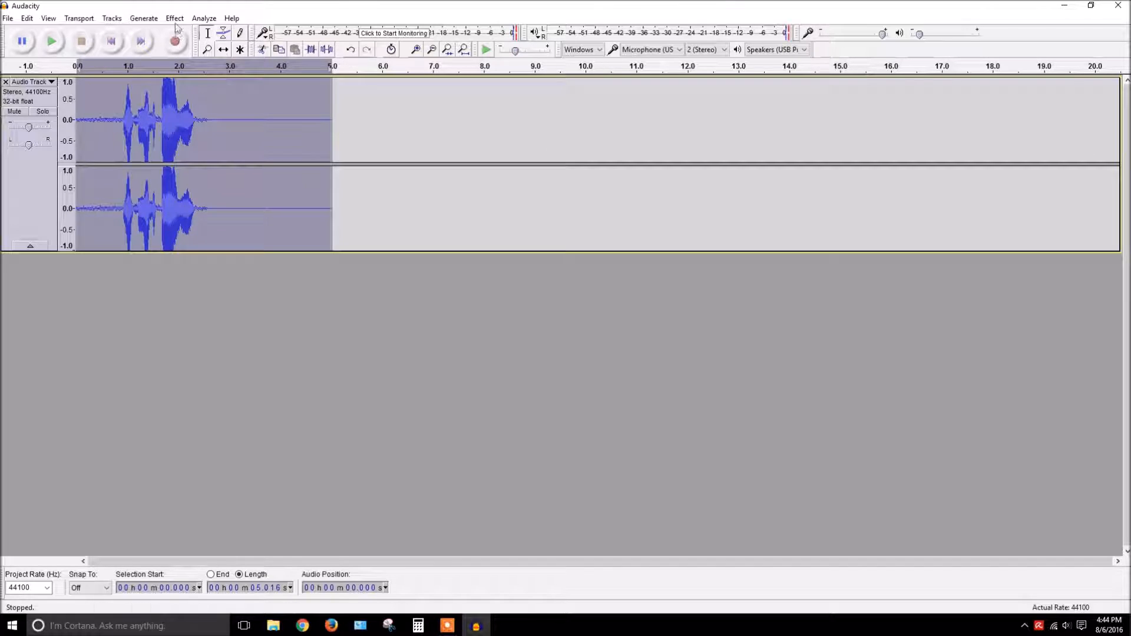
left_click(175, 18)
left_click(229, 325)
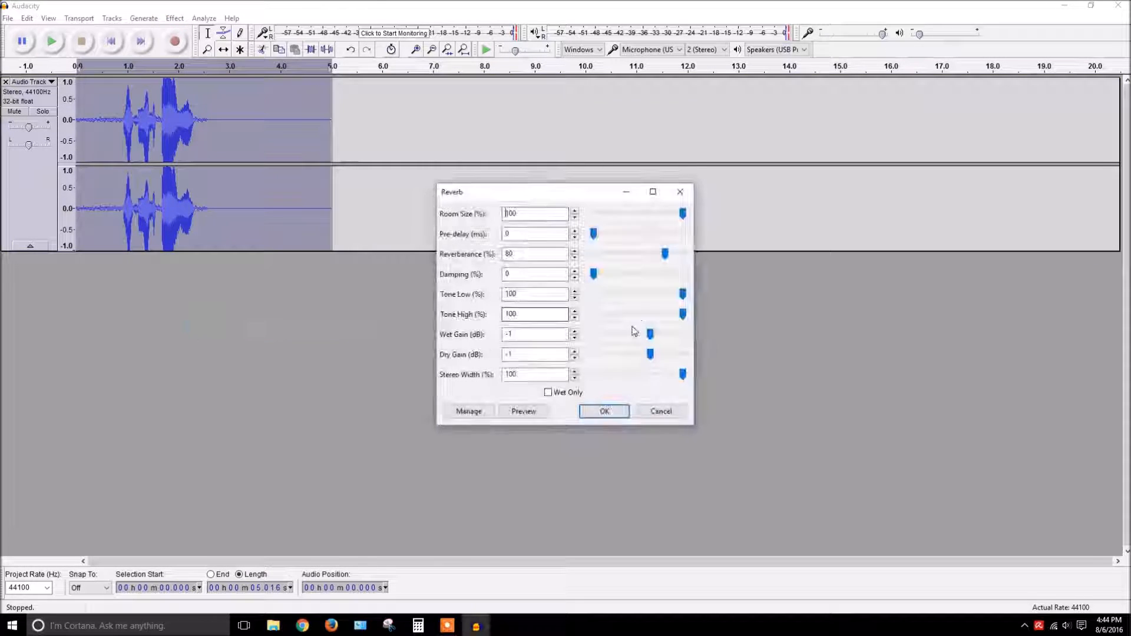
left_click(596, 410)
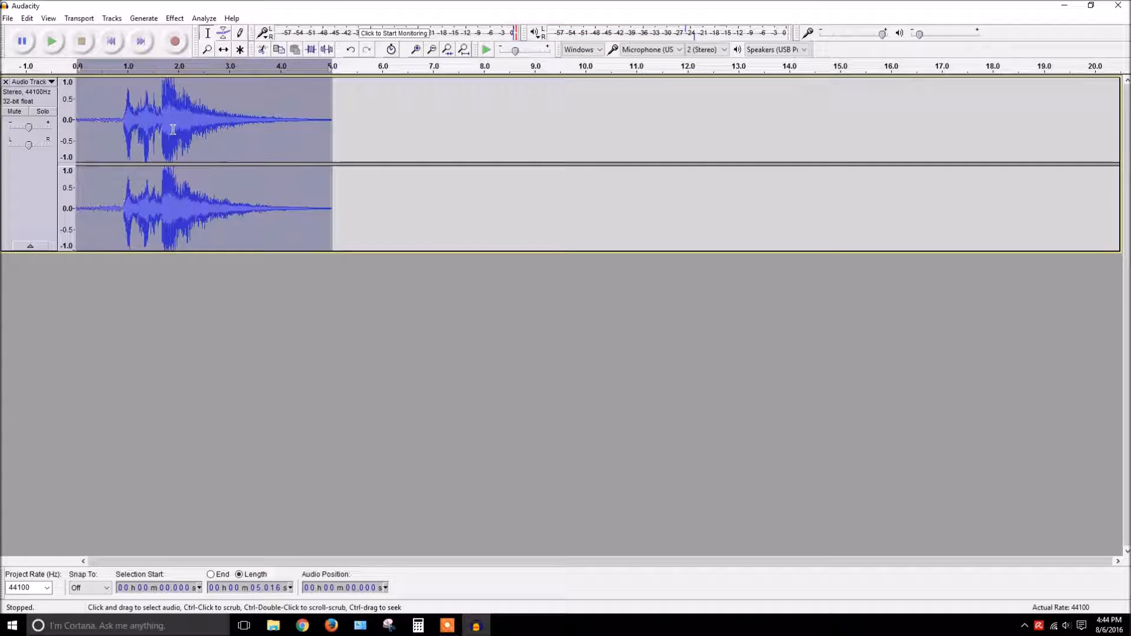
left_click(162, 154)
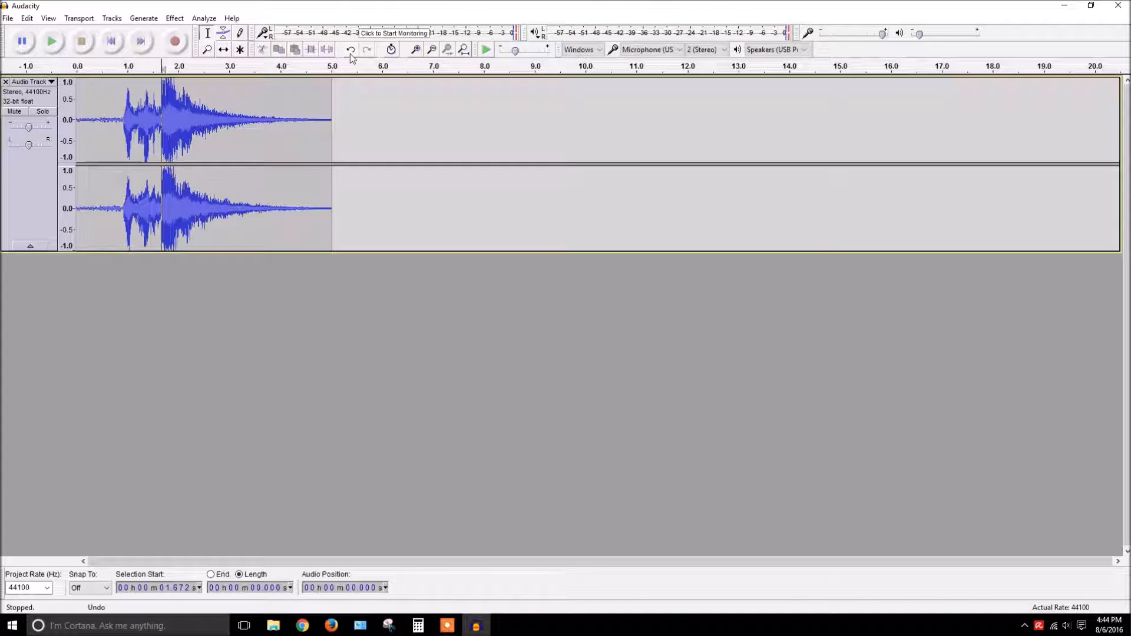
key("ctrl+z")
Apply Echo to the clip and its added silence, play the result, and undo the effect.
left_click(174, 18)
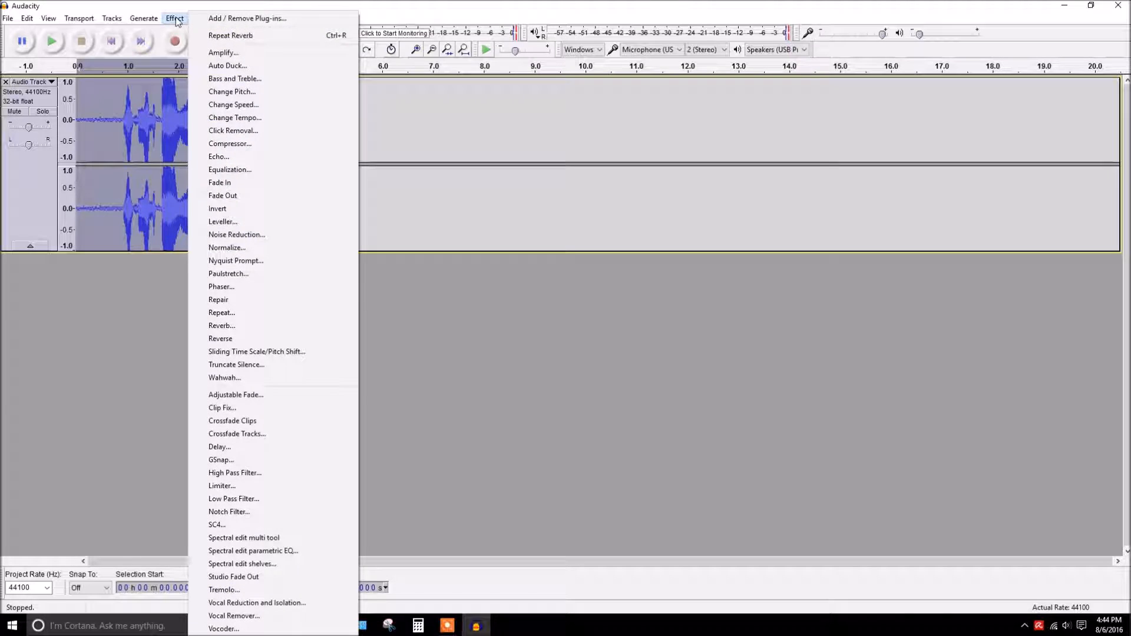
left_click(219, 157)
left_click(603, 341)
key("space")
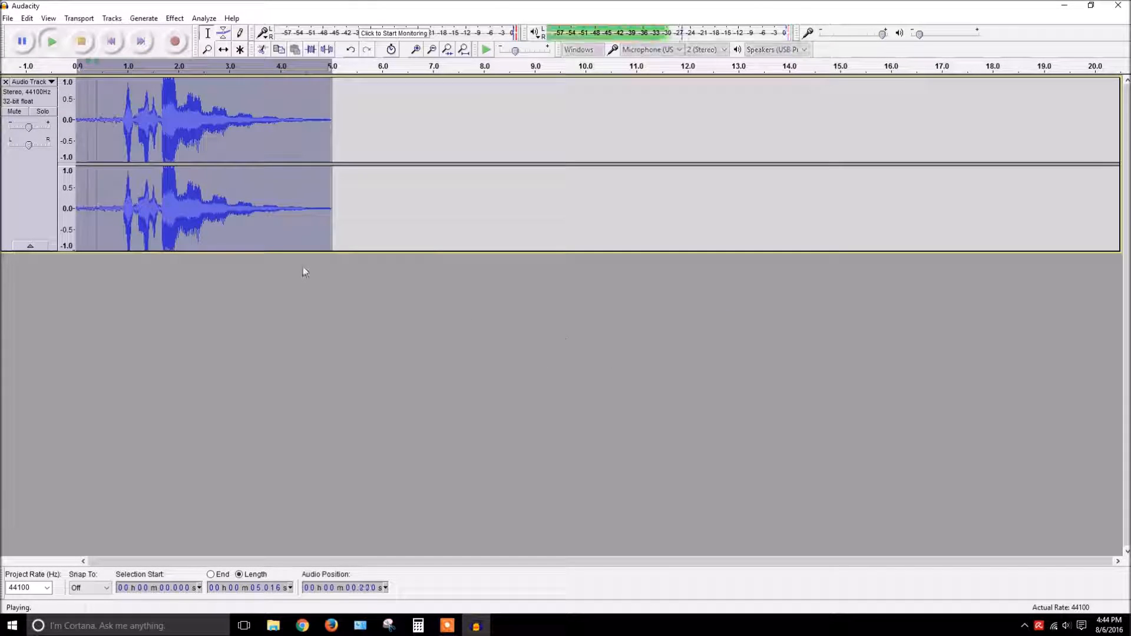
left_click(169, 147)
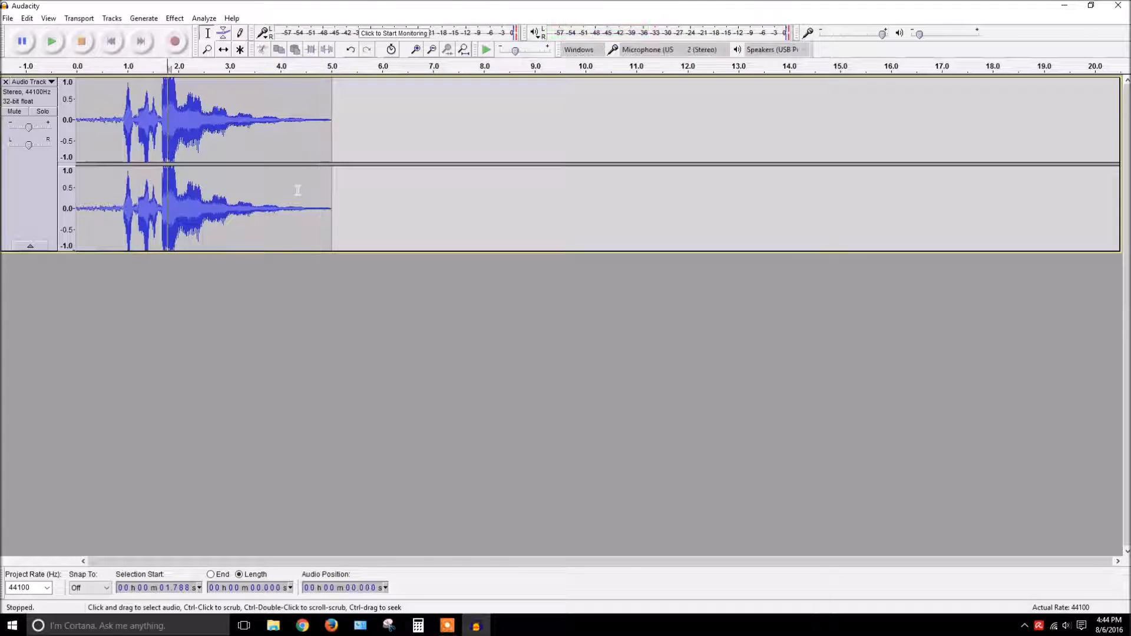
left_click(358, 49)
left_click(199, 159)
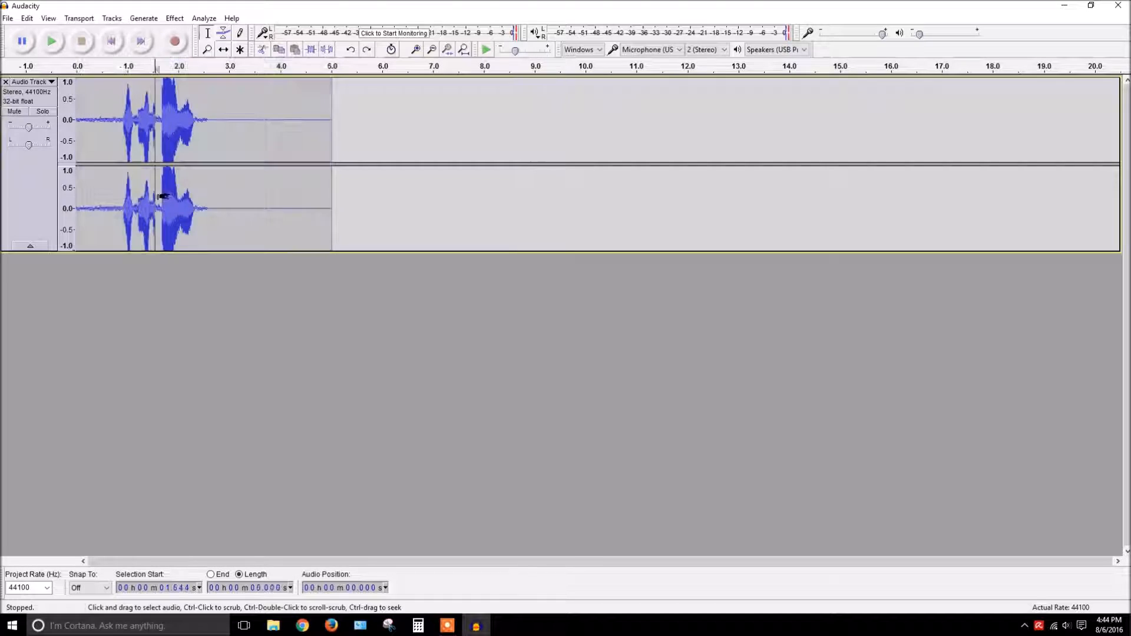
left_click(216, 160)
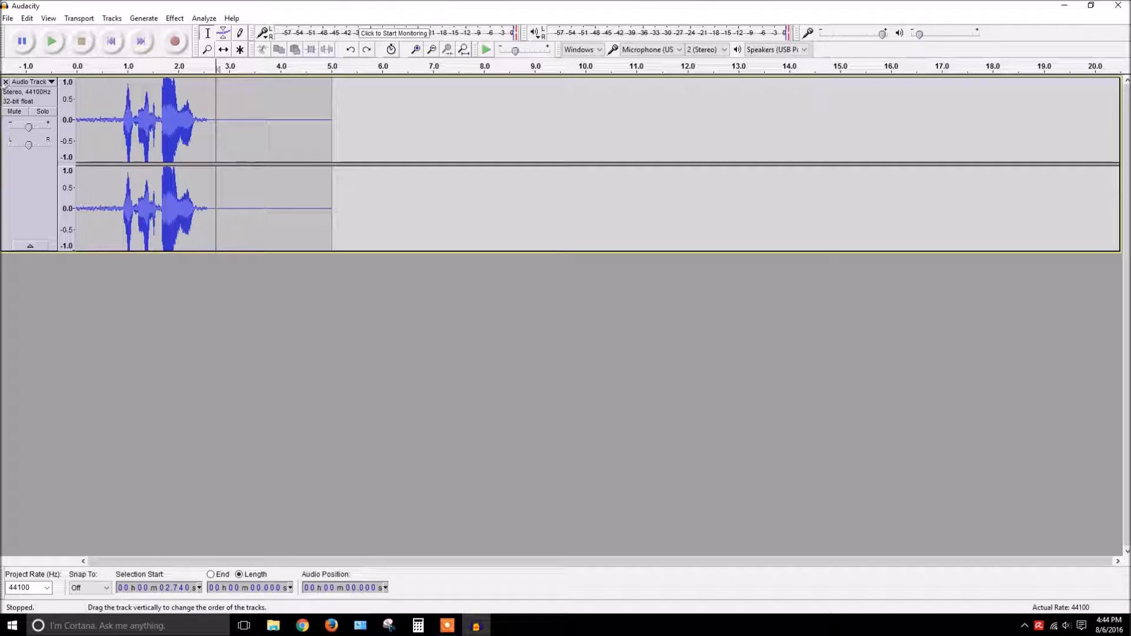
left_click(189, 206)
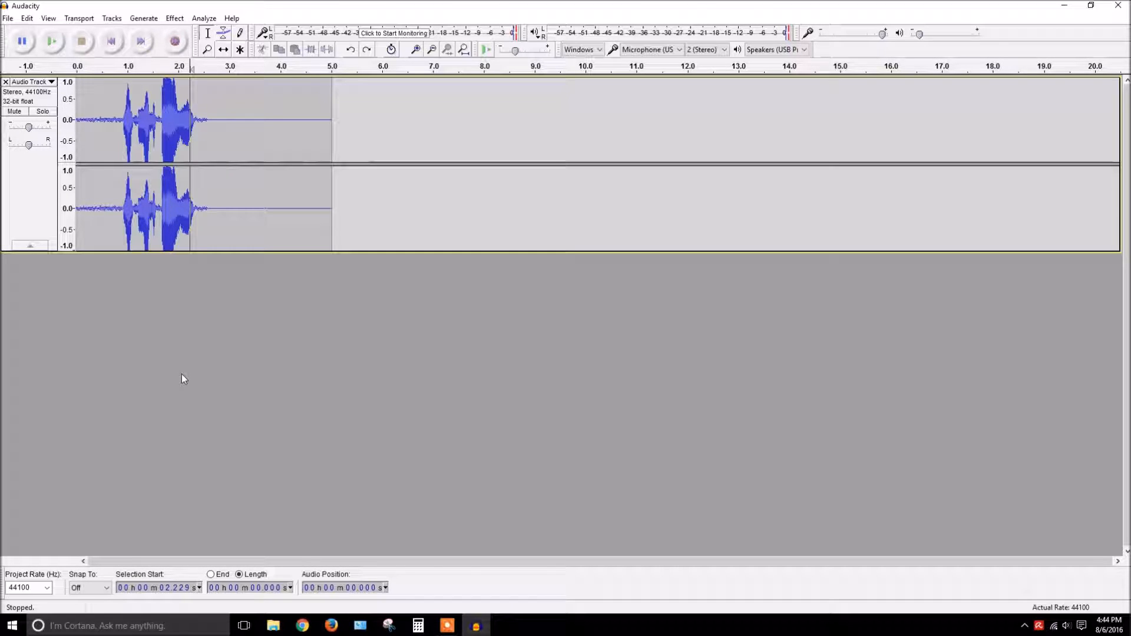
Add a series of empty mono audio tracks below the voice track.
key("ctrl+shift+n")
key("ctrl+shift+n")
key("ctrl+shift+n")
key("ctrl+shift+n")
key("ctrl+shift+n")
key("ctrl+shift+n")
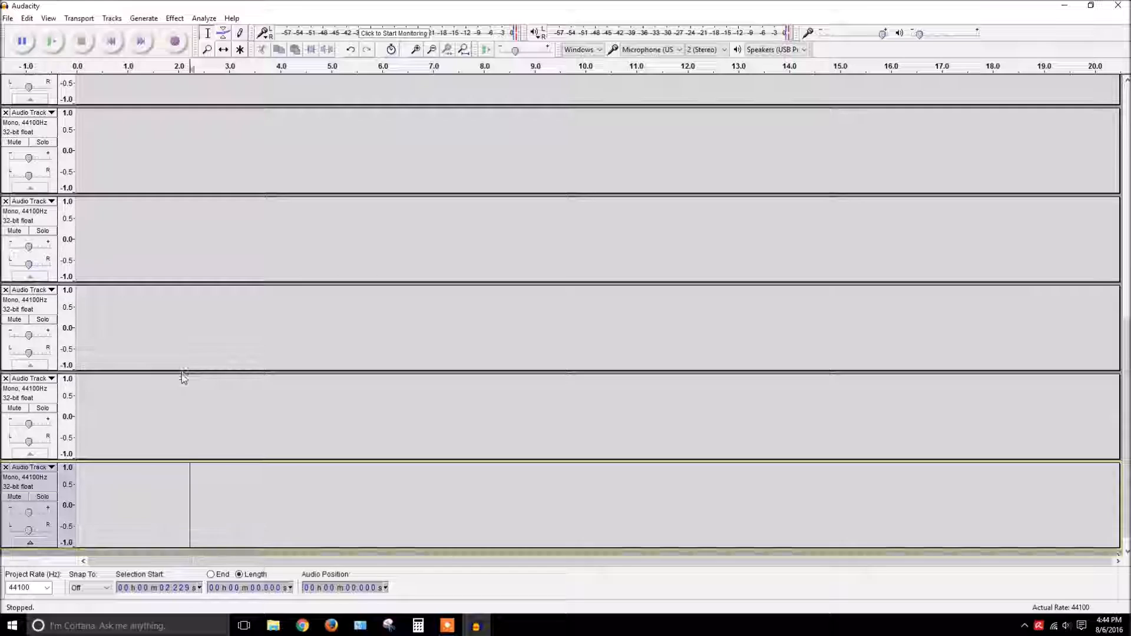
Remove all the empty mono tracks below the voice track one after another.
scroll(184, 380, "up", 10)
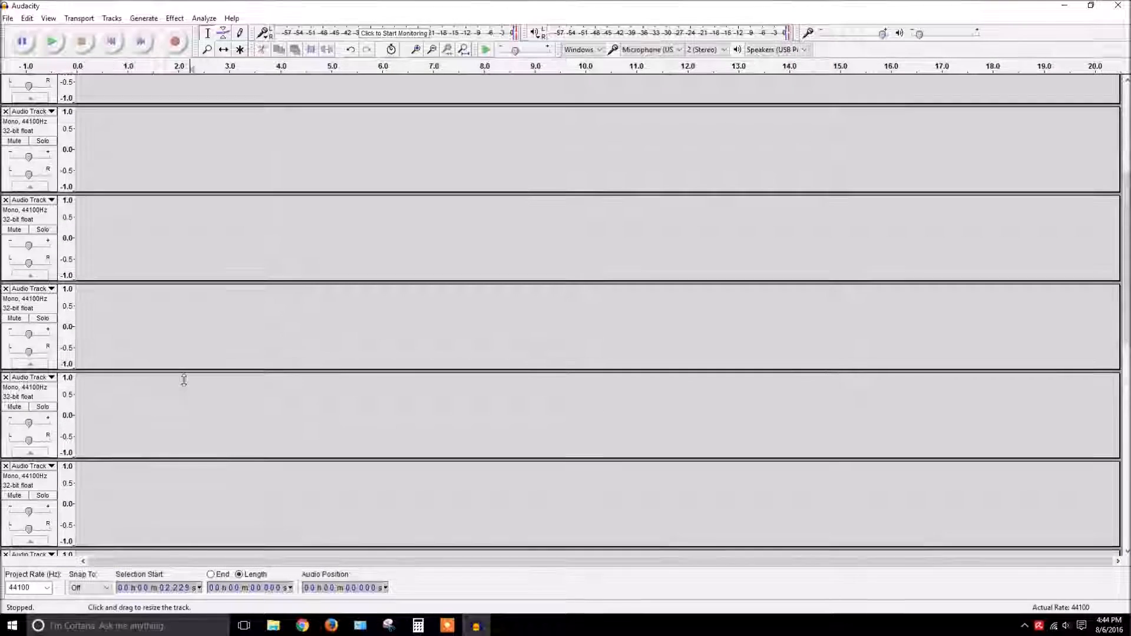
left_click(8, 259)
left_click(7, 258)
left_click(7, 258)
left_click(7, 259)
left_click(7, 259)
left_click(7, 258)
left_click(7, 258)
left_click(7, 258)
left_click(7, 259)
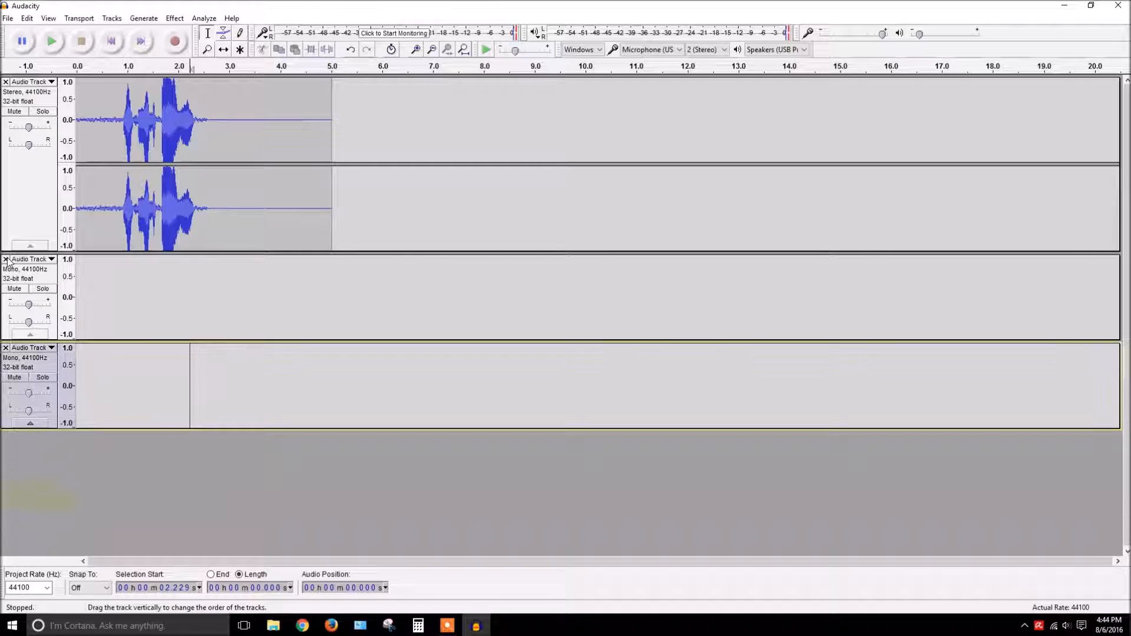
left_click(7, 259)
left_click(7, 259)
Add an empty mono track and remove it, and do the same with an empty stereo track.
key("ctrl+shift+n")
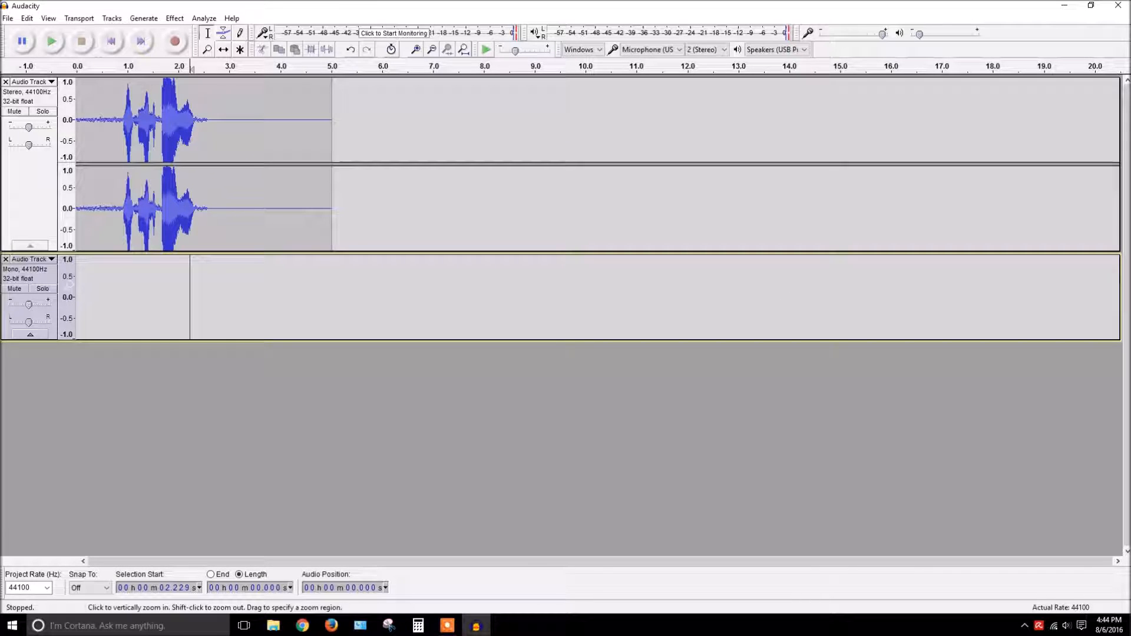
left_click(6, 260)
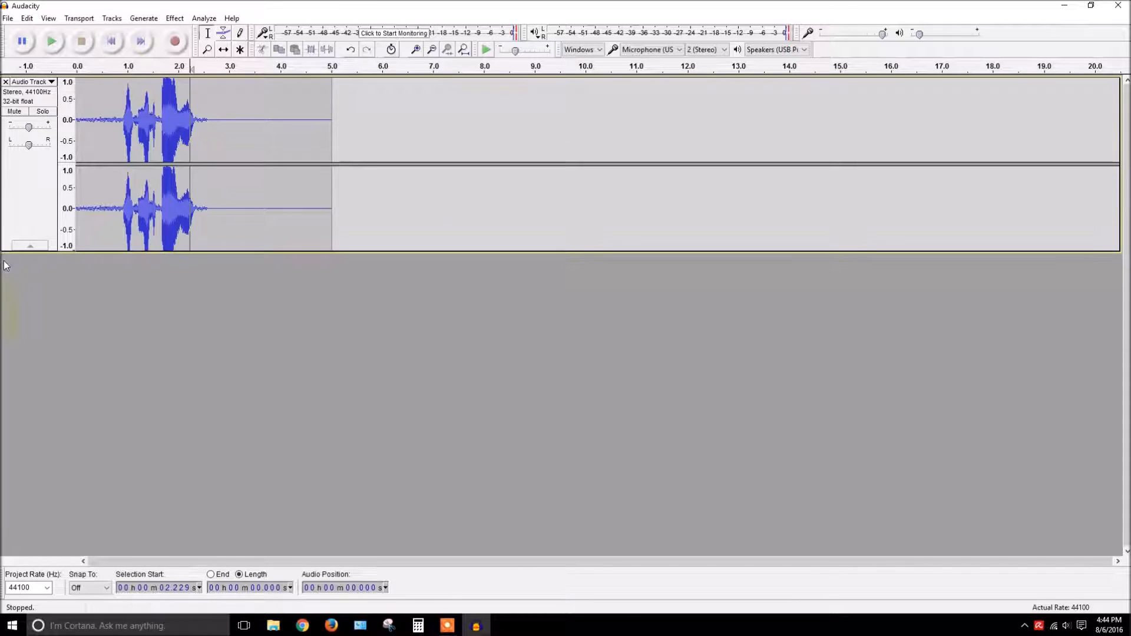
left_click(112, 18)
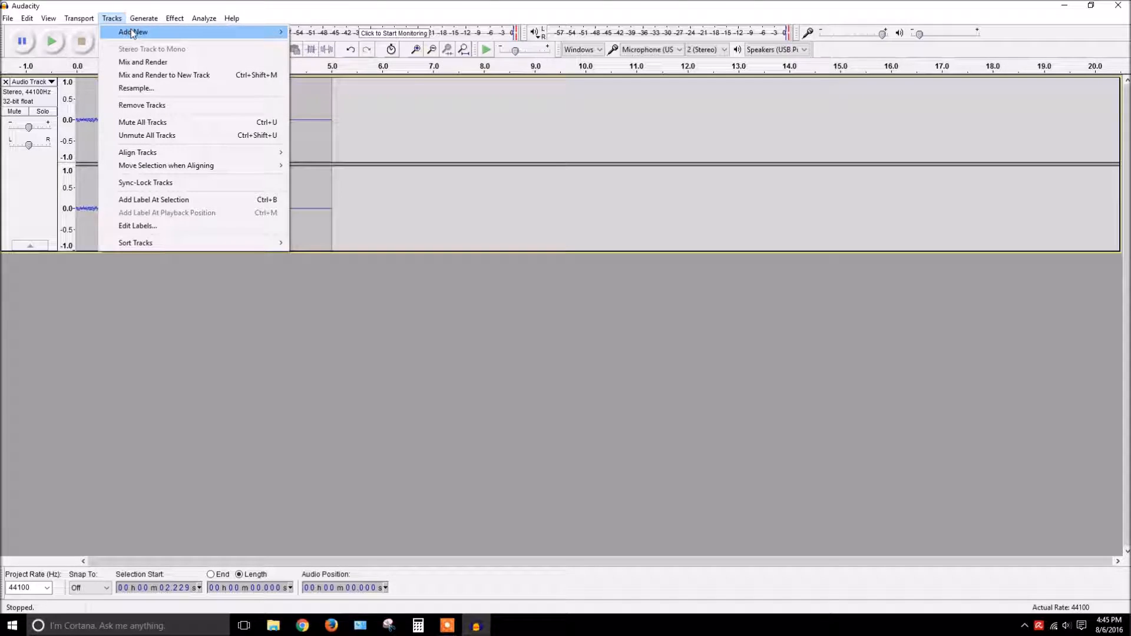
mouse_move(133, 33)
left_click(351, 51)
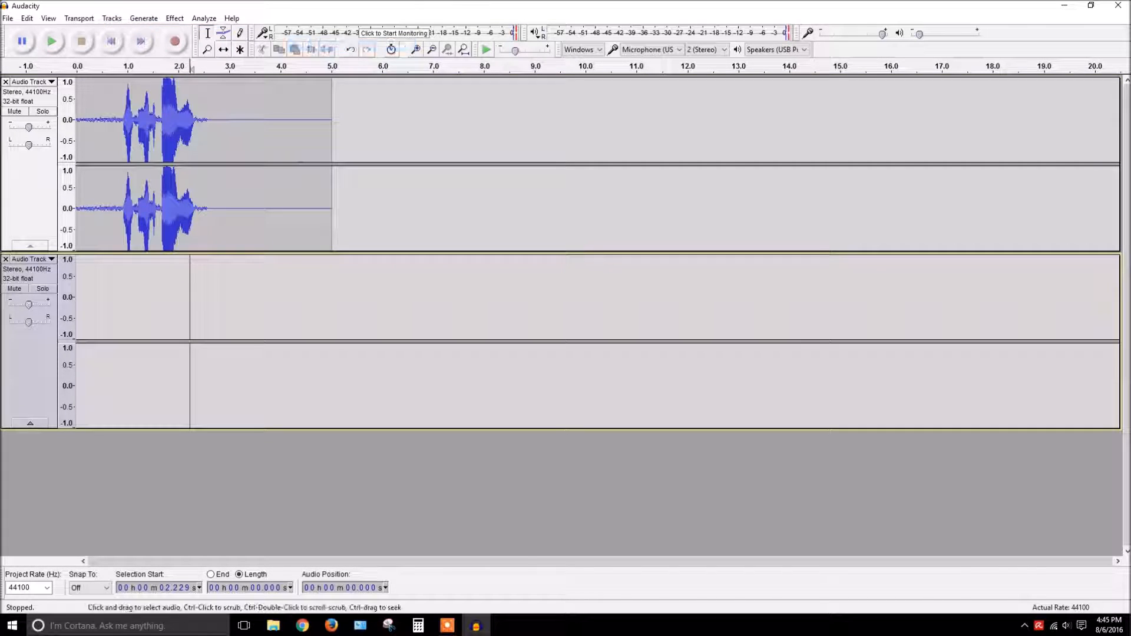
left_click(6, 260)
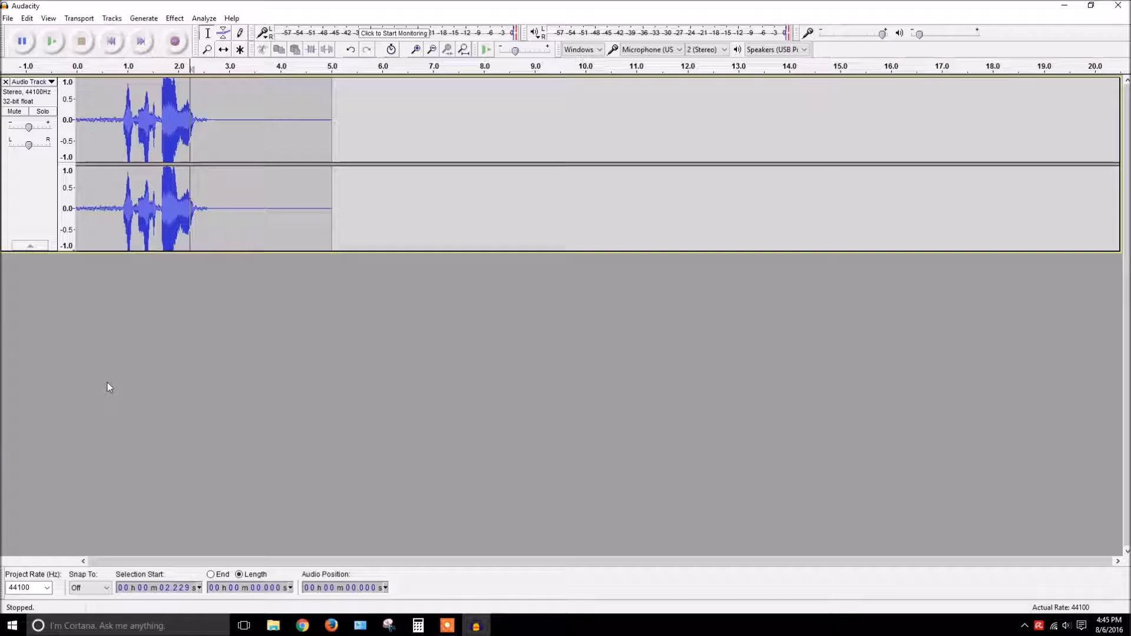
Add two empty mono tracks below the voice track and combine them into one stereo track.
key("ctrl+shift+n")
key("ctrl+shift+n")
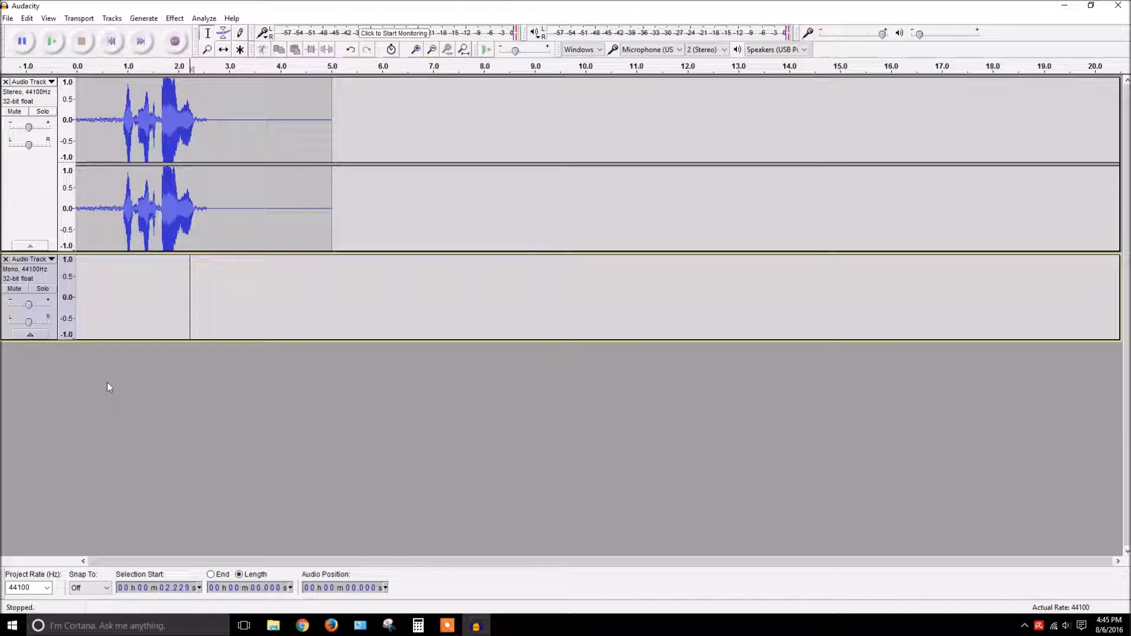
left_click(52, 260)
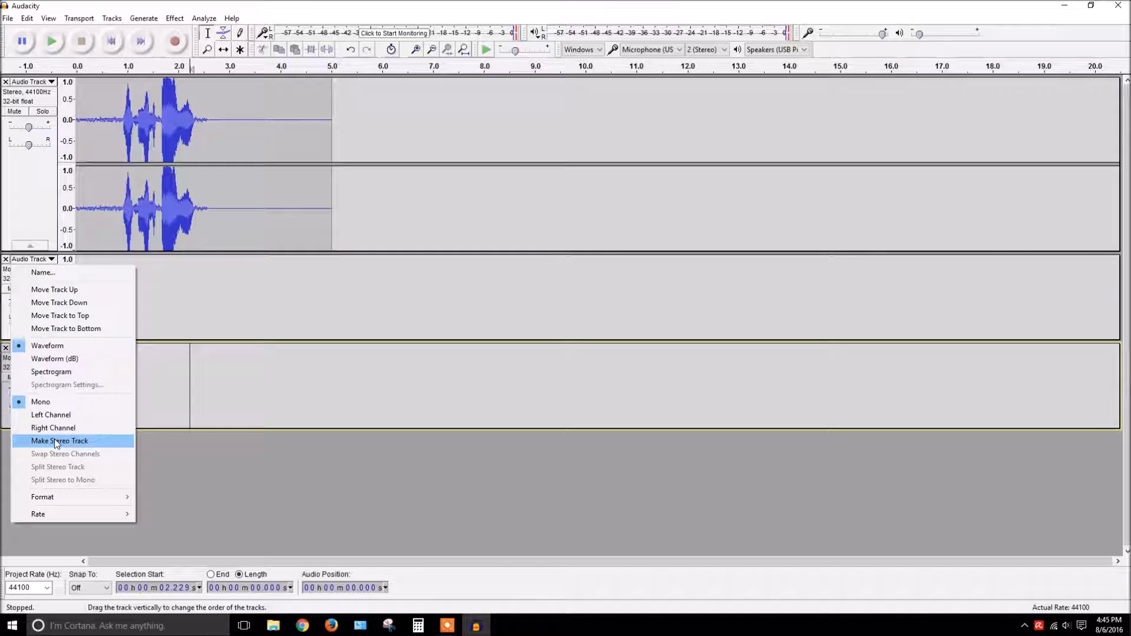
left_click(57, 442)
Split the empty stereo track into separate left and right channel tracks.
left_click(49, 261)
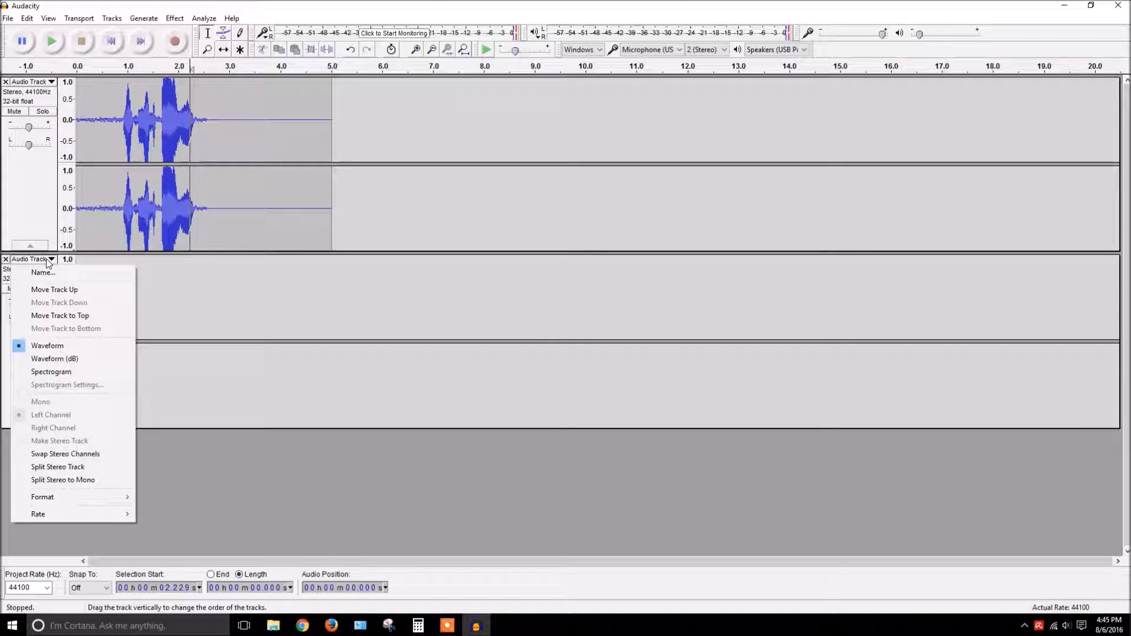
left_click(64, 467)
left_click(120, 305)
left_click(126, 389)
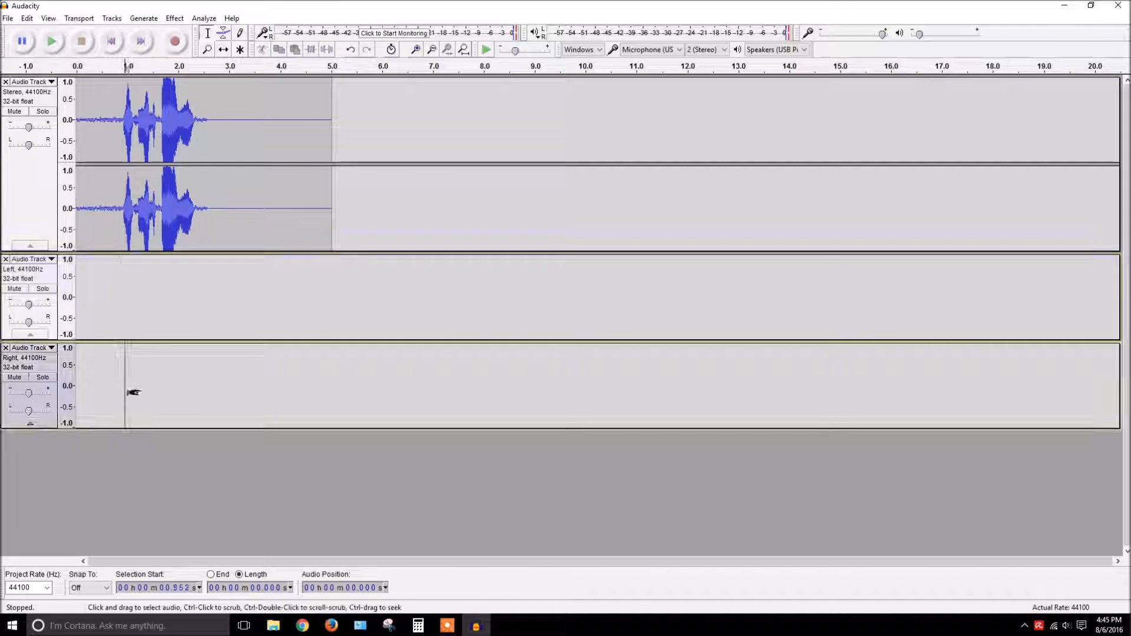
Recombine the empty left and right channel tracks into one stereo track and split it into two mono tracks.
left_click(51, 259)
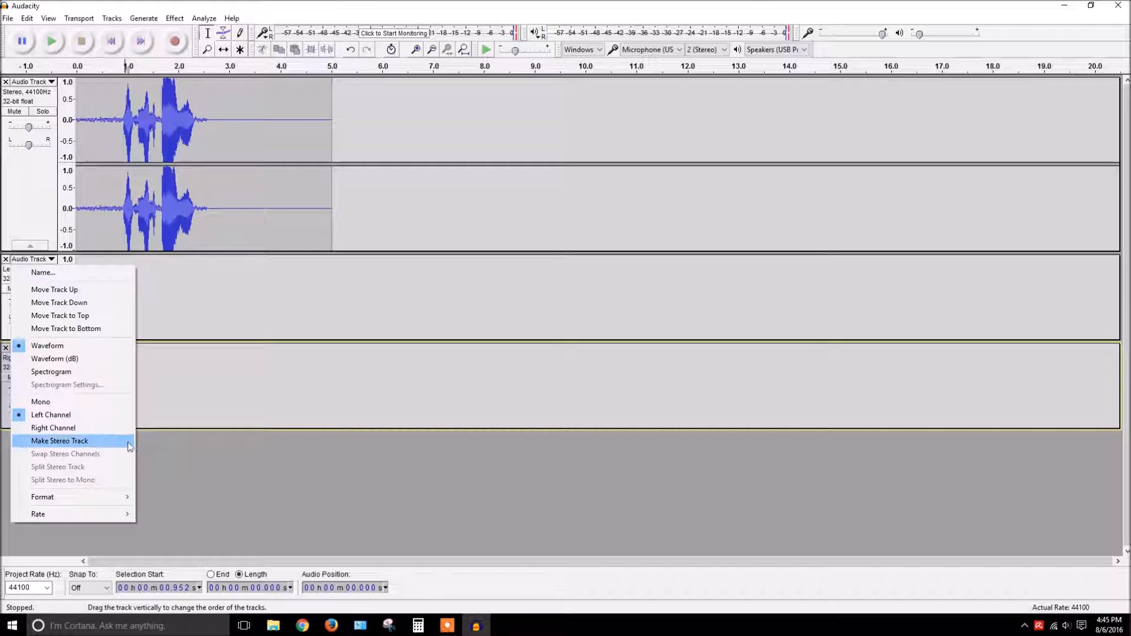
left_click(118, 443)
left_click(52, 260)
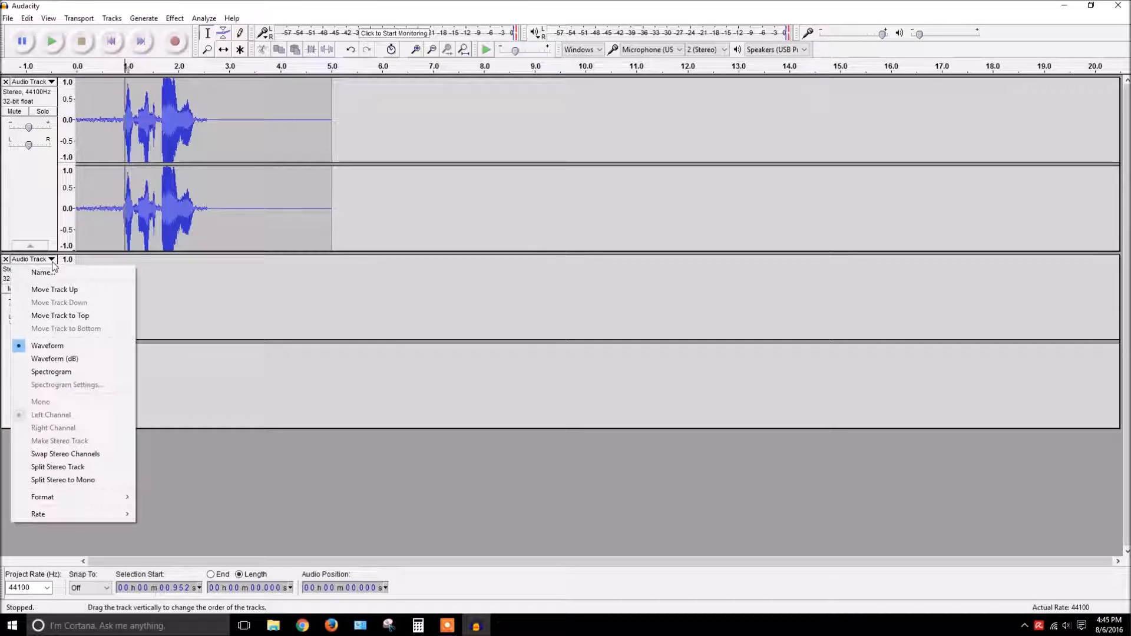
left_click(71, 481)
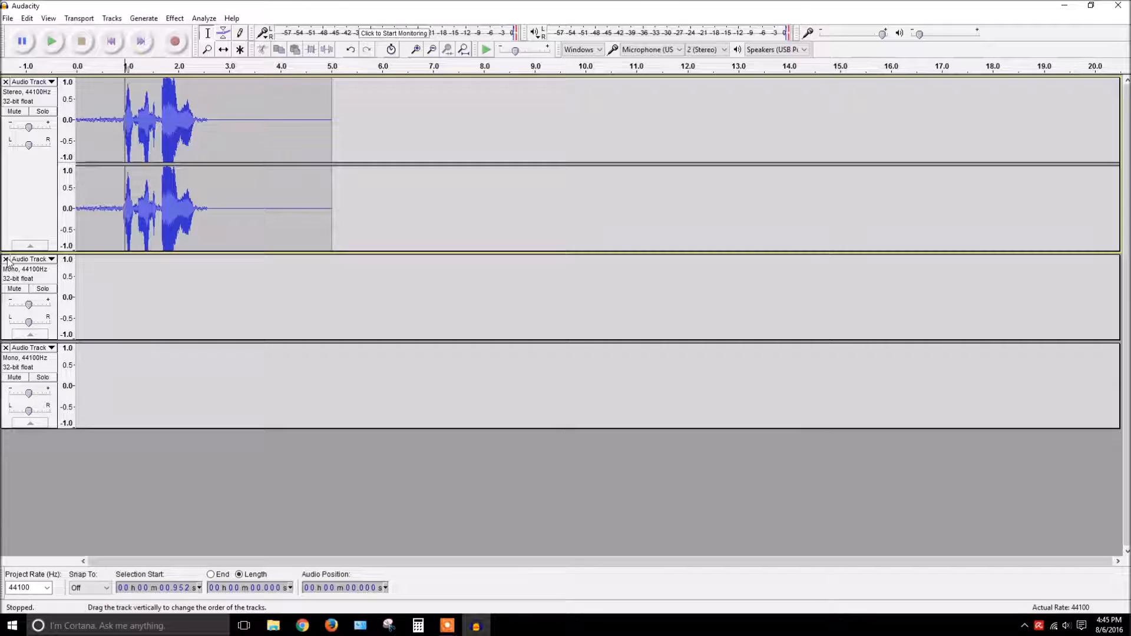
Replace the two empty mono tracks below the voice track with a single new empty mono track.
left_click(5, 259)
left_click(5, 259)
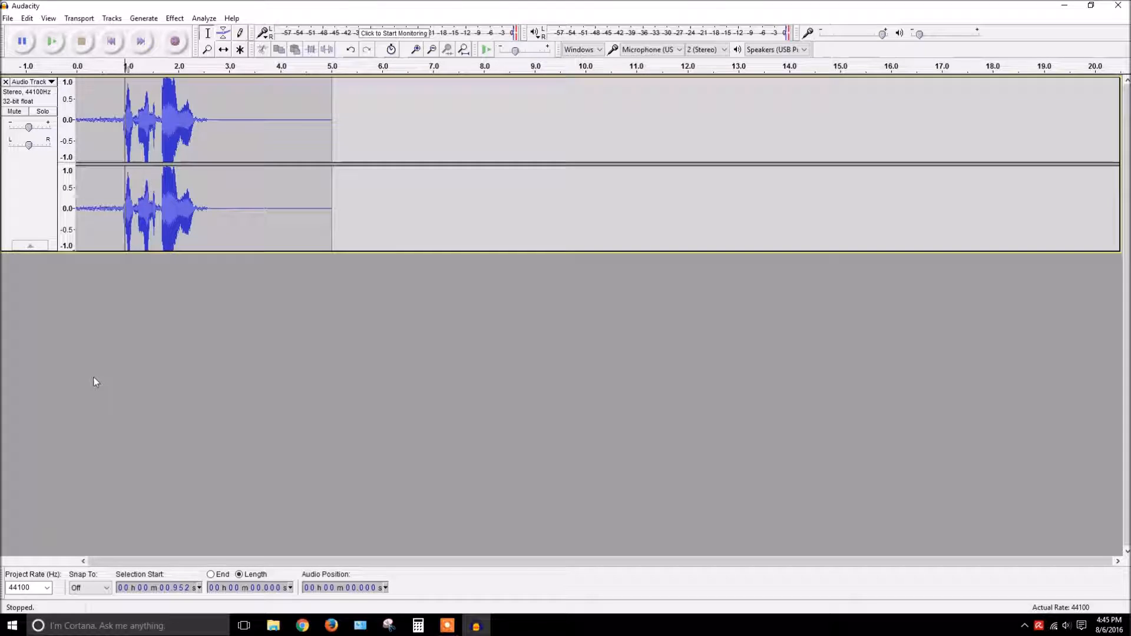
key("ctrl+shift+n")
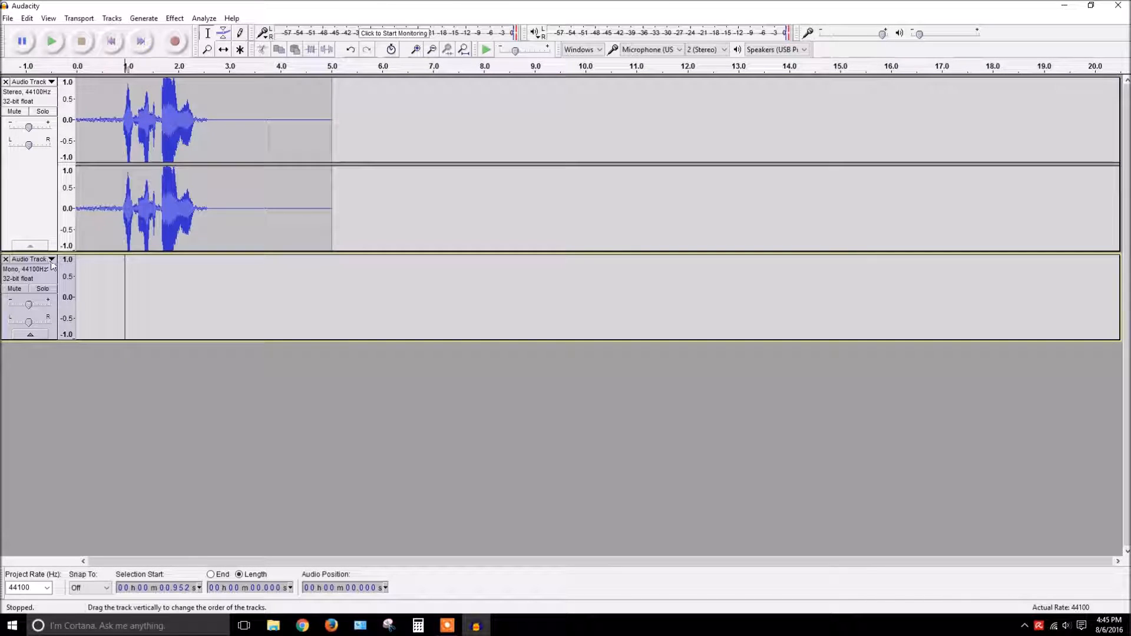
left_click(112, 18)
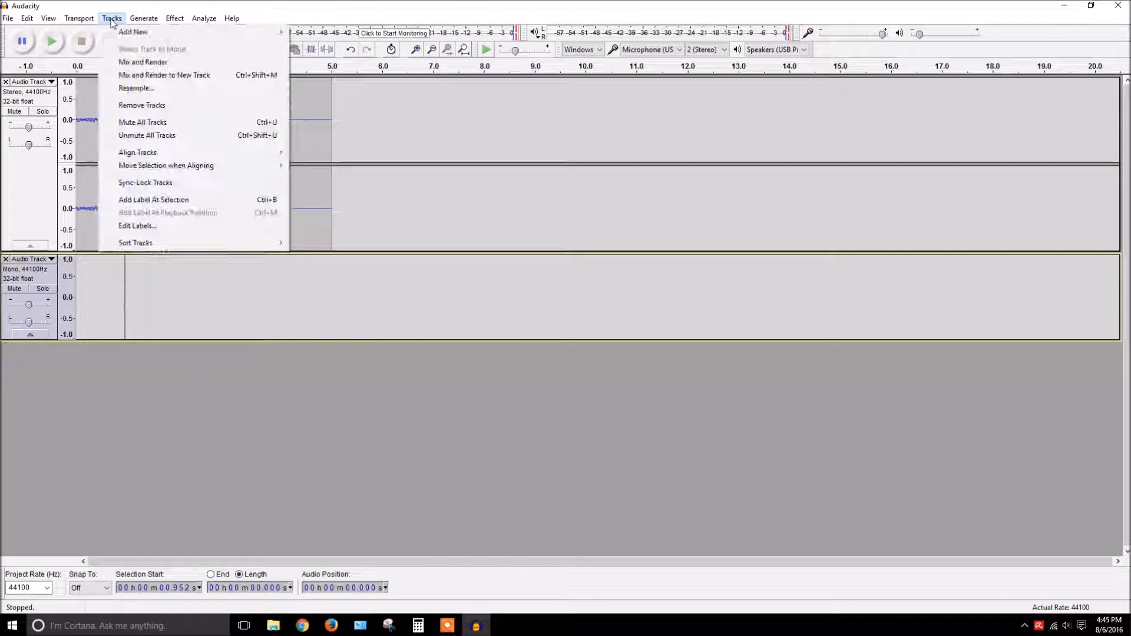
mouse_move(125, 31)
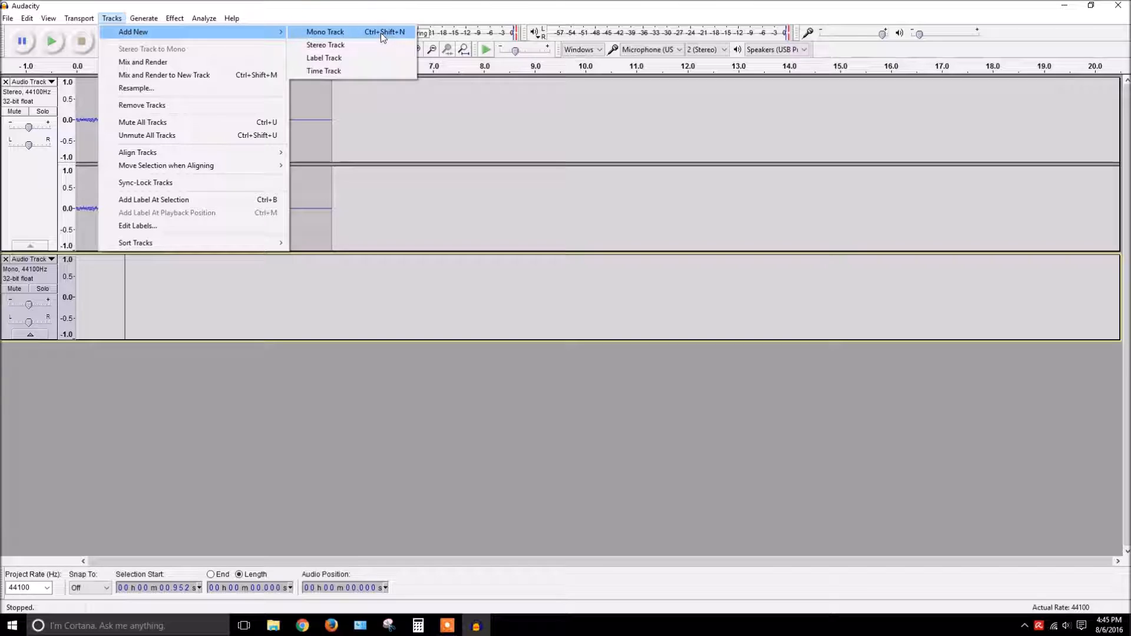
left_click(288, 411)
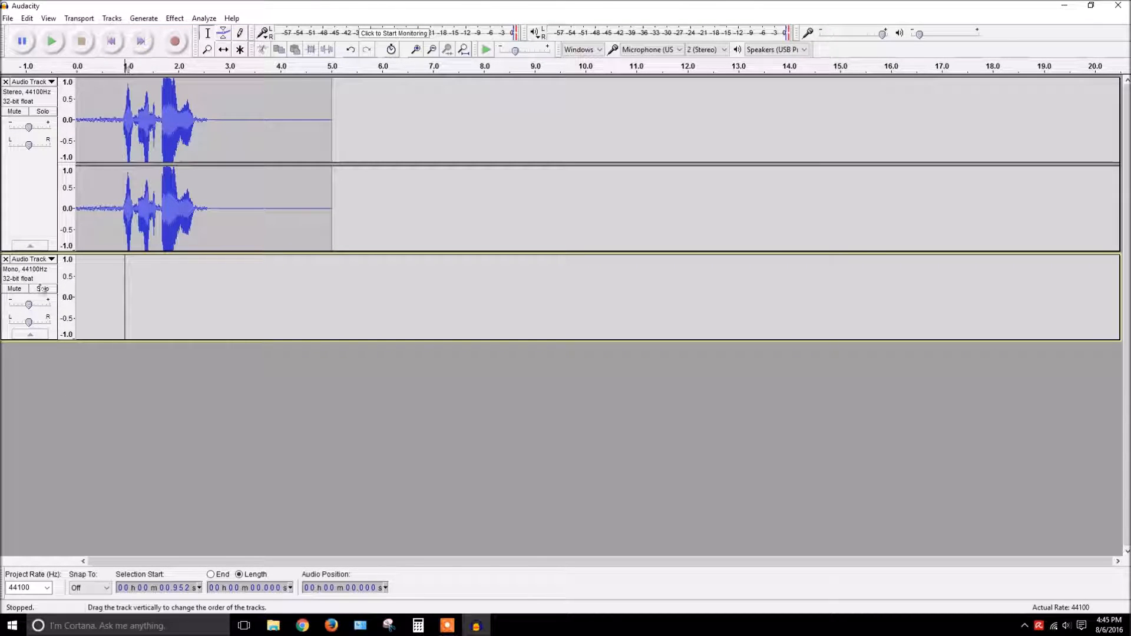
Assign the empty mono track to the left channel and to the right channel in turn, and remove it.
left_click(41, 259)
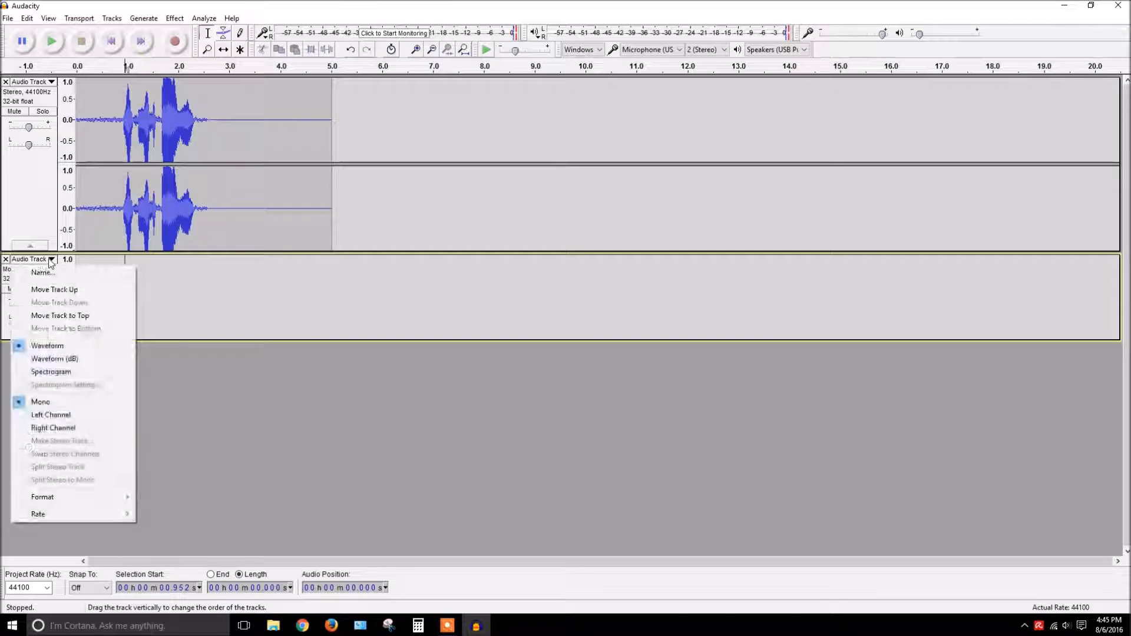
left_click(80, 415)
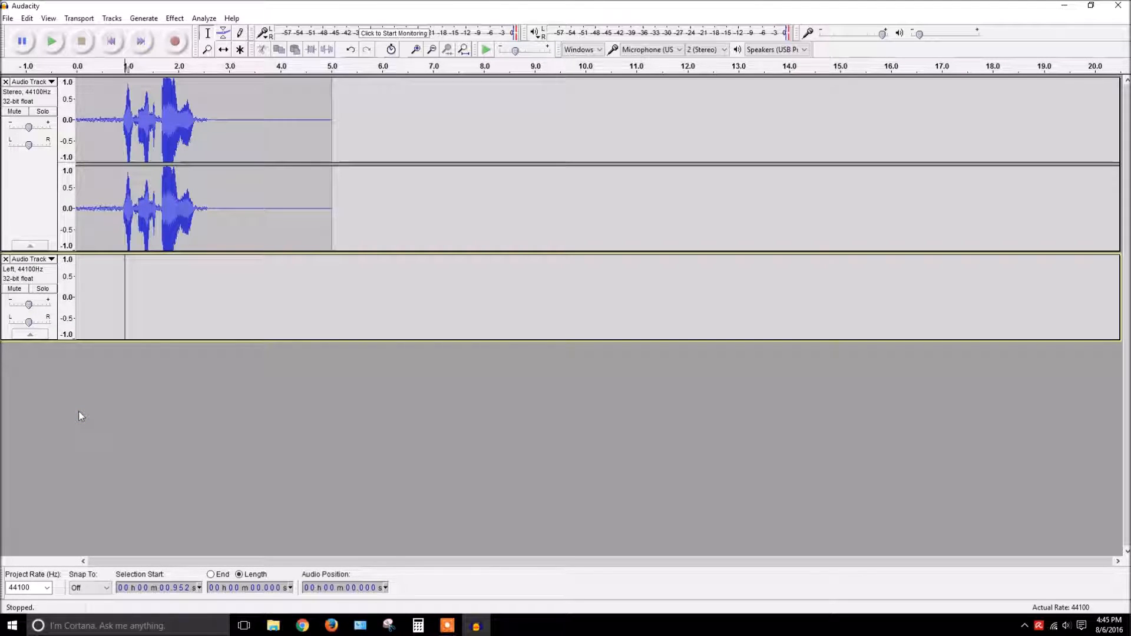
left_click(52, 260)
left_click(45, 428)
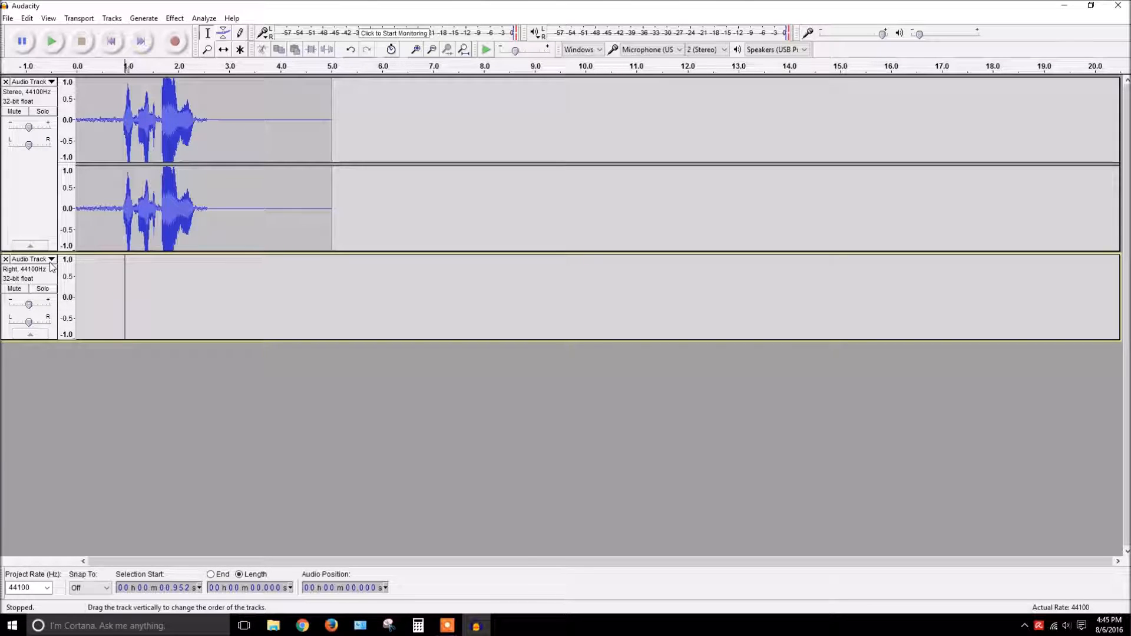
left_click(5, 260)
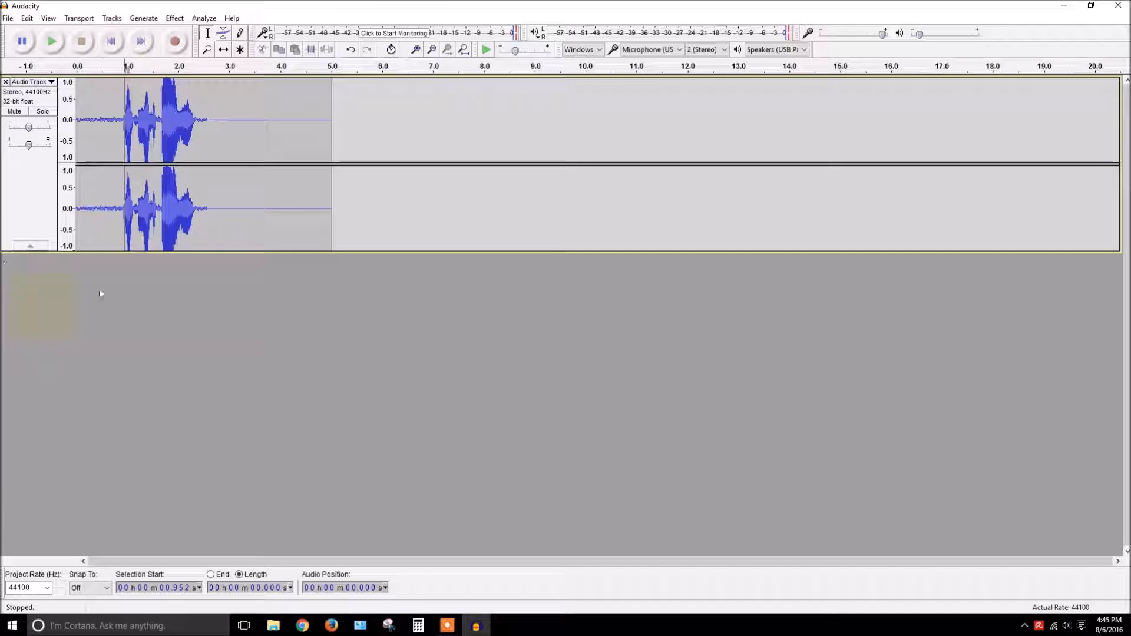
Try the Fade In effect on the whole voice clip, play it back, and undo the effect.
key("ctrl+a")
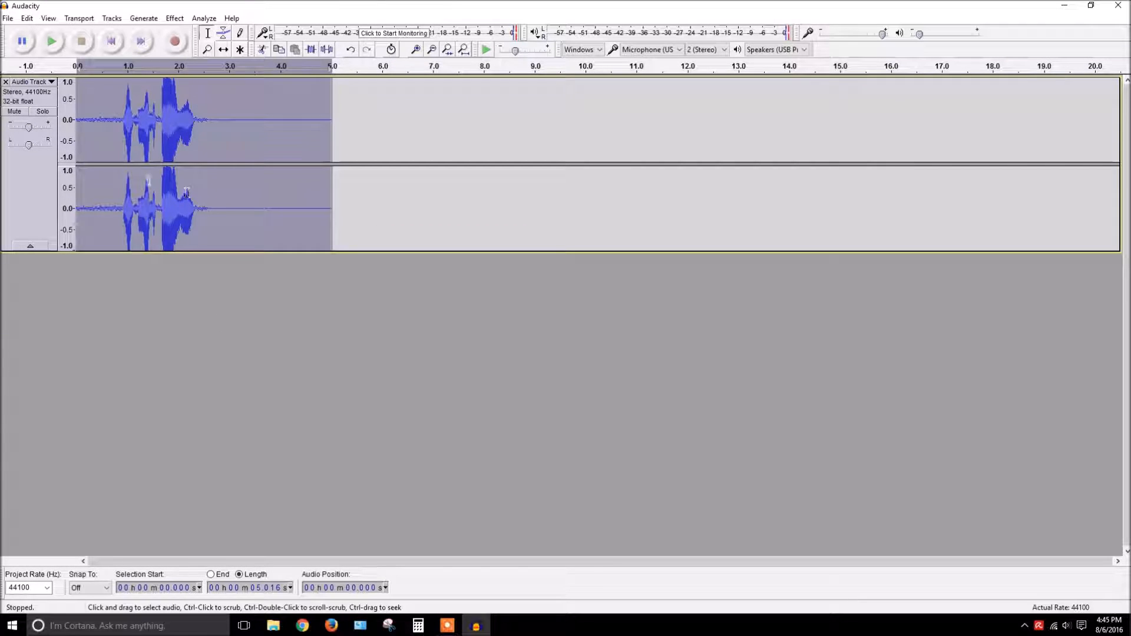
left_click(125, 145)
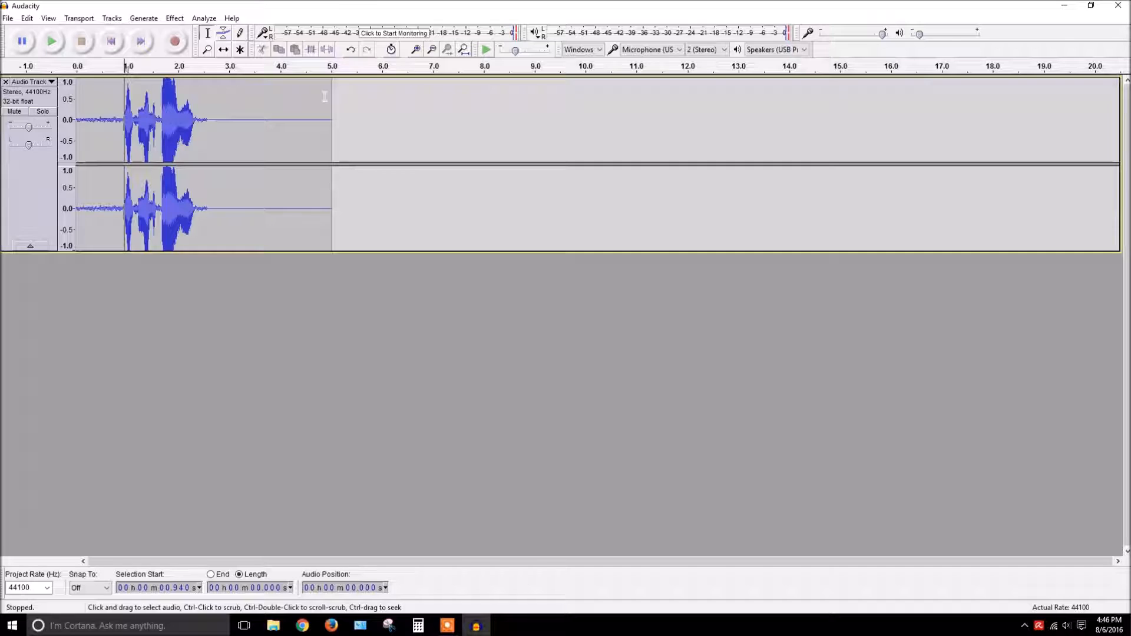
key("ctrl+a")
left_click(173, 18)
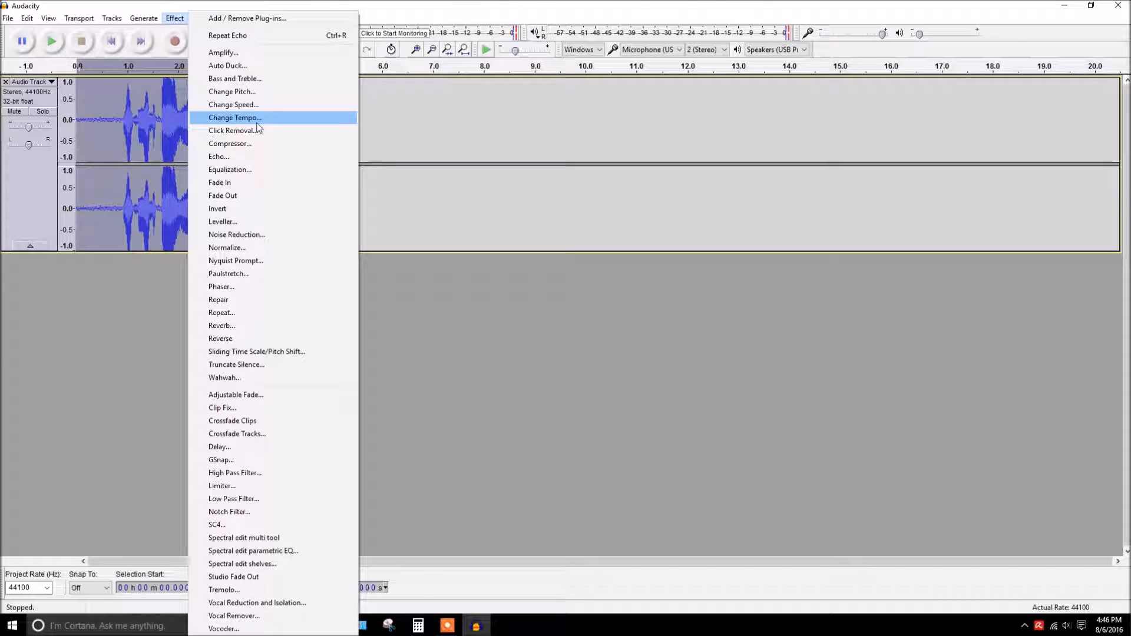
left_click(234, 184)
key("space")
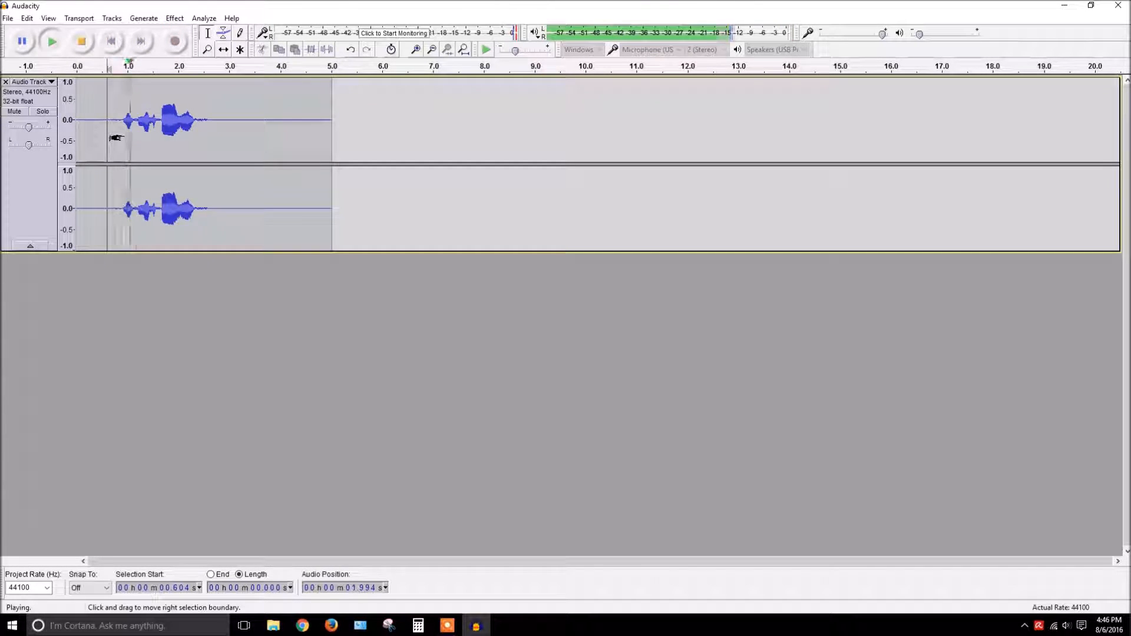
key("space")
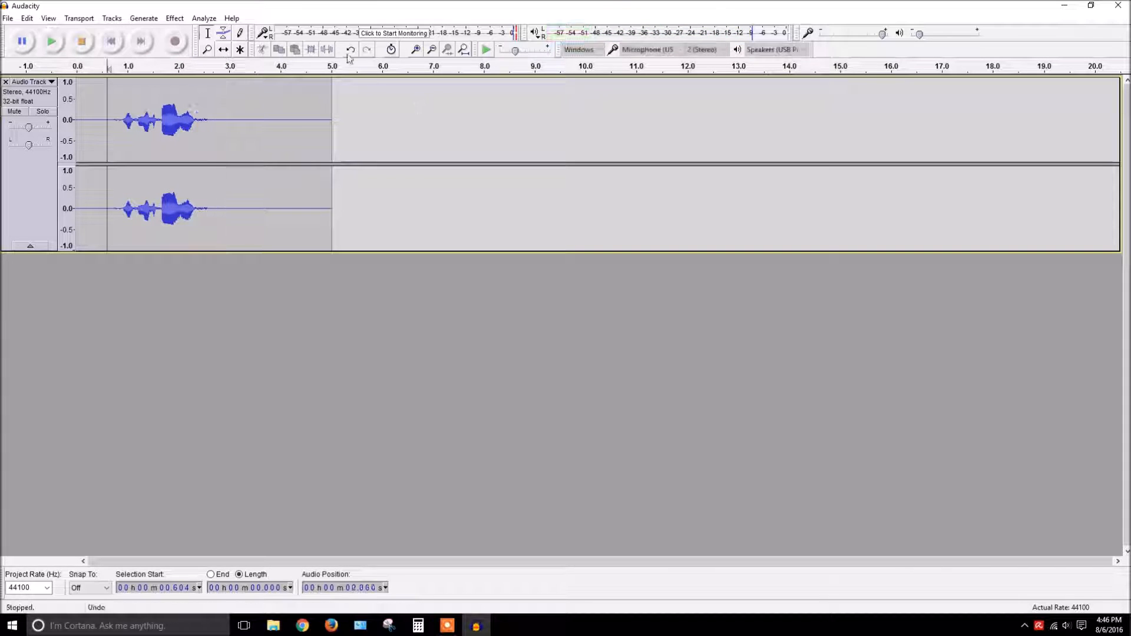
key("ctrl+z")
Try the Fade Out effect on the whole voice clip, play it back, and undo the effect.
left_click(165, 19)
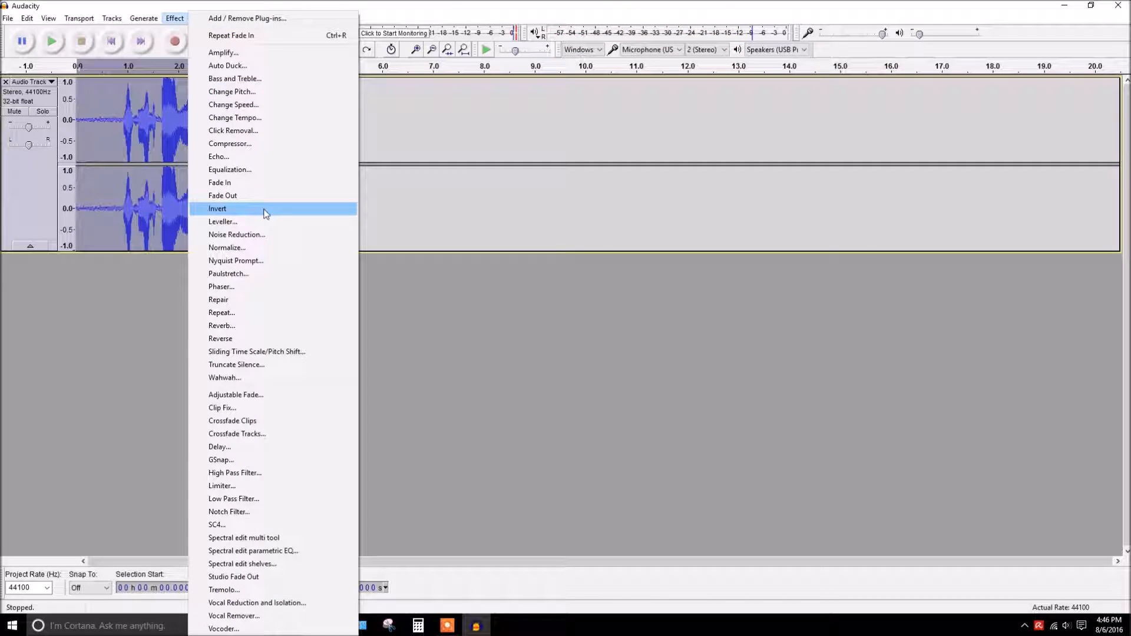
left_click(253, 198)
left_click(103, 147)
key("space")
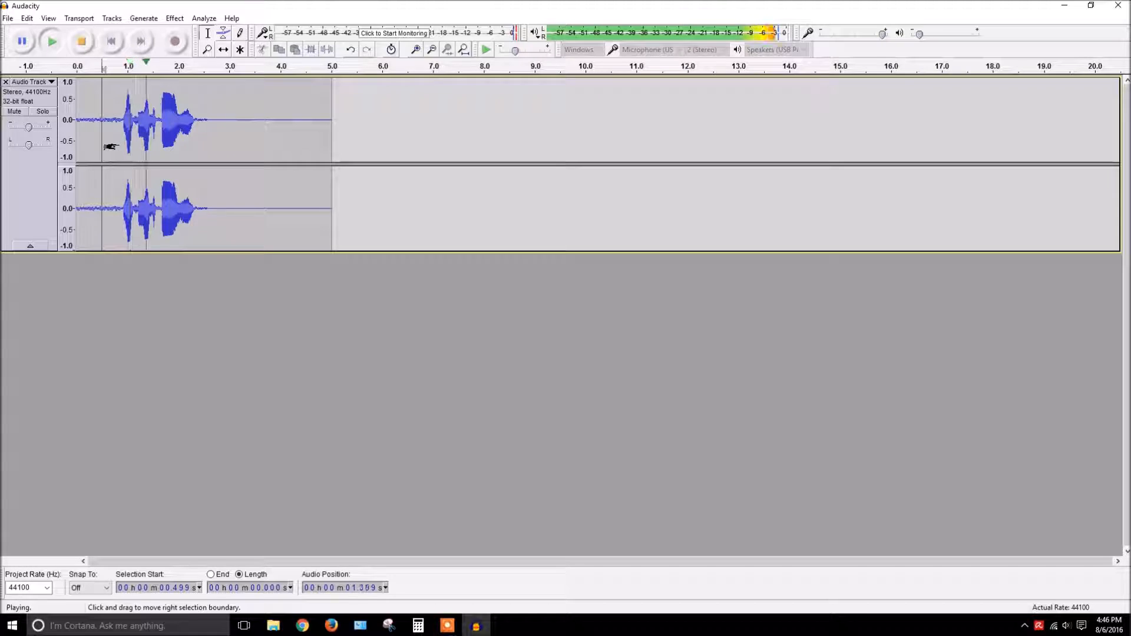
key("space")
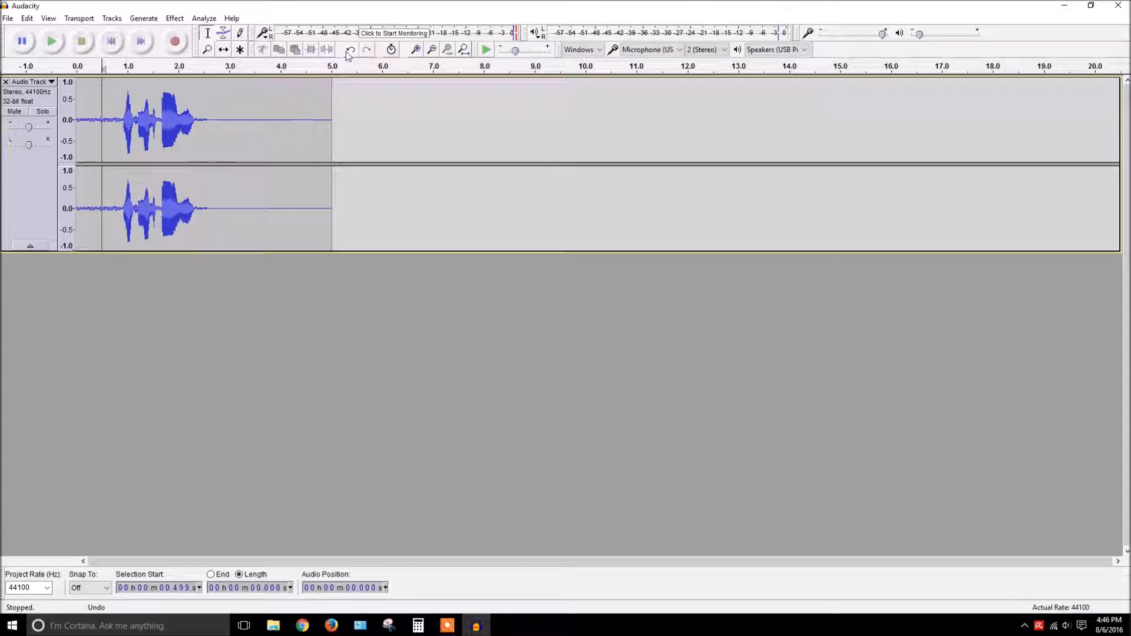
key("ctrl+z")
Try the Invert effect on the whole voice clip, play it briefly, and undo the effect.
left_click(176, 18)
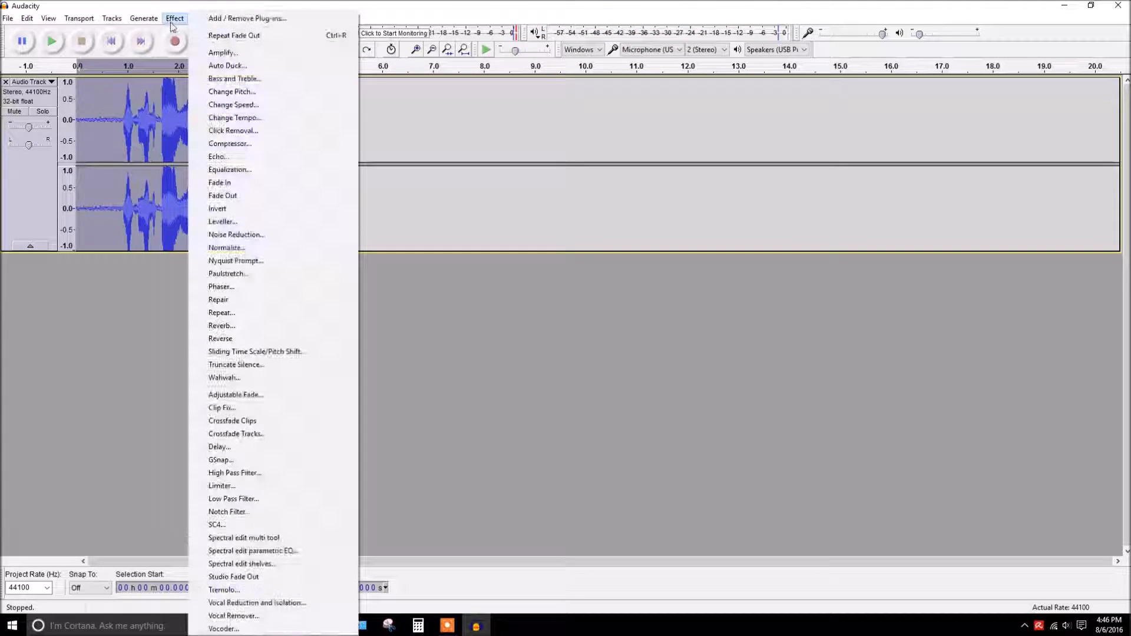
left_click(238, 210)
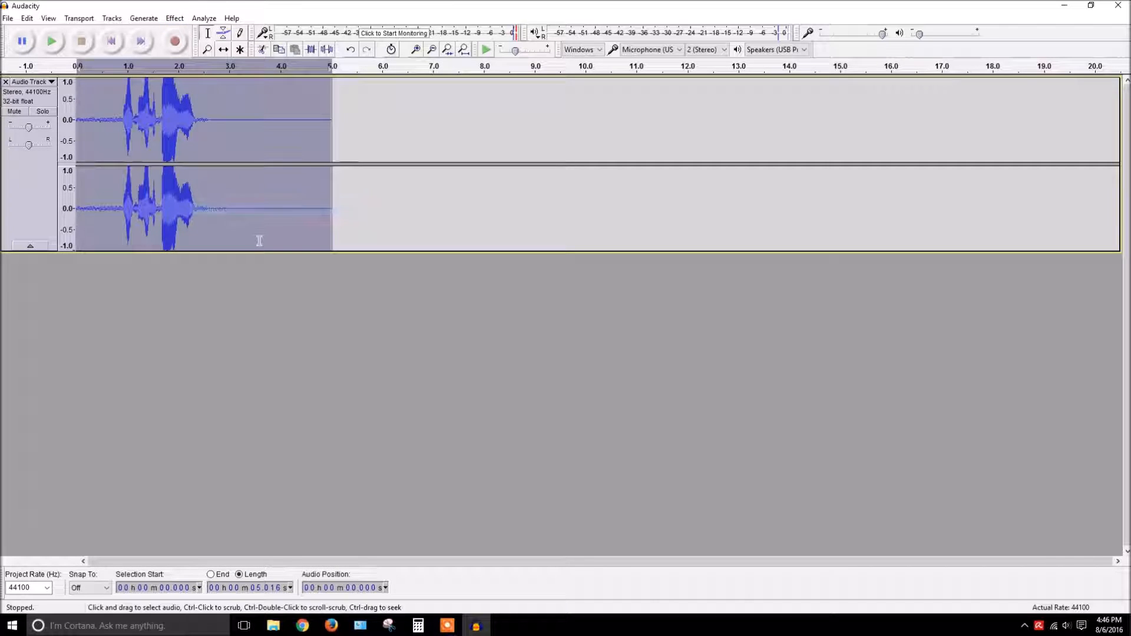
key("space")
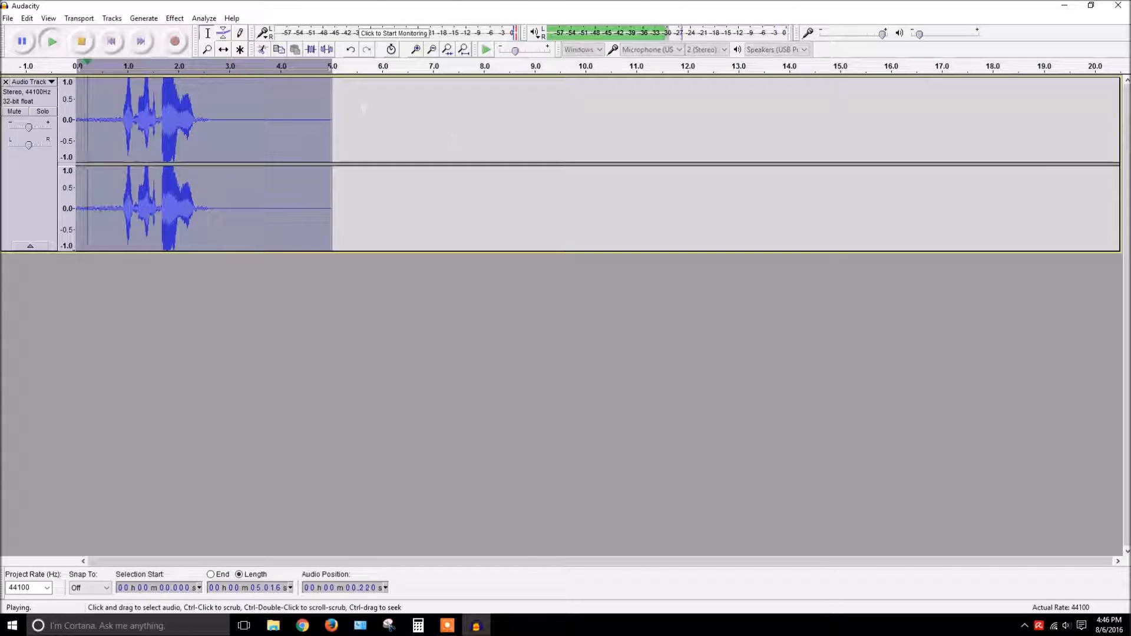
key("space")
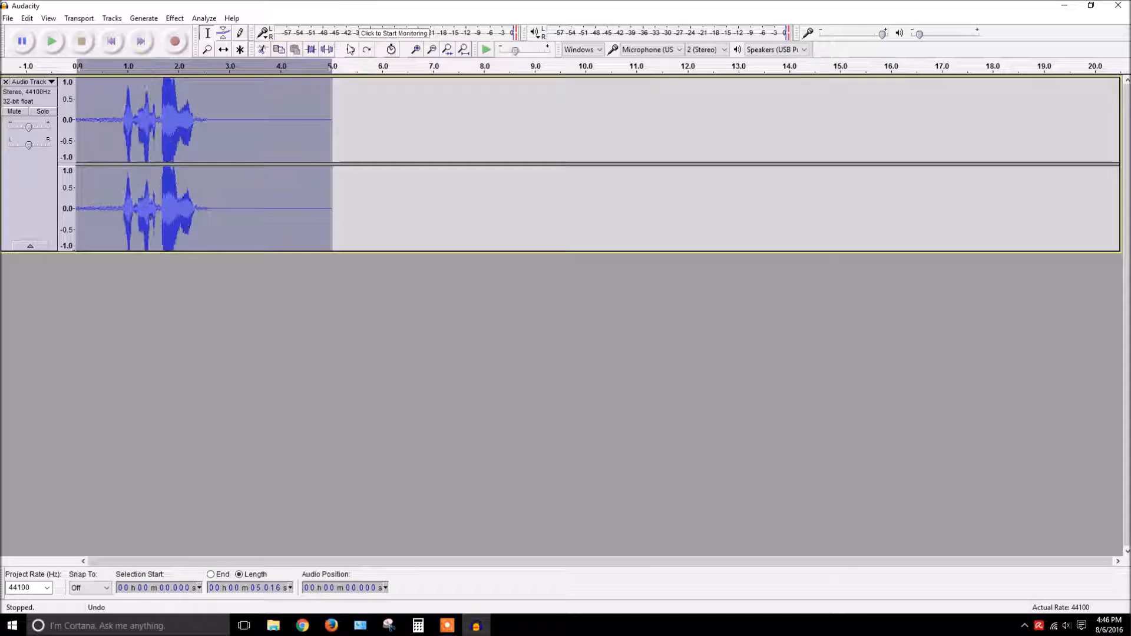
Select about 0.81 s of background noise at the very start of the voice clip and listen to it.
left_click(175, 18)
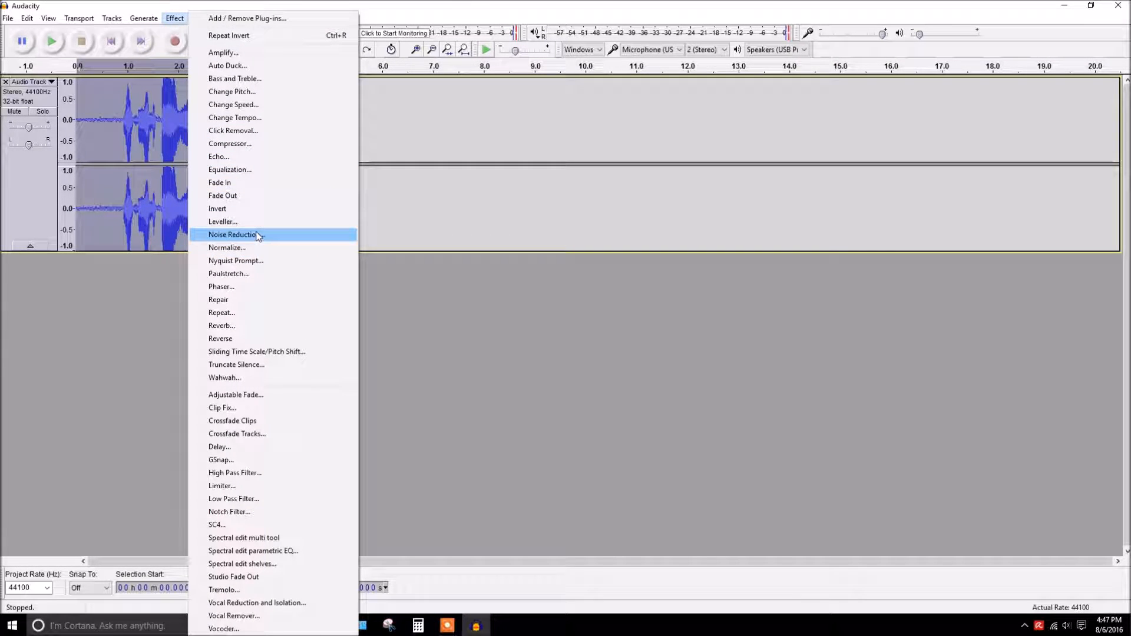
left_click(82, 124)
left_click(88, 124)
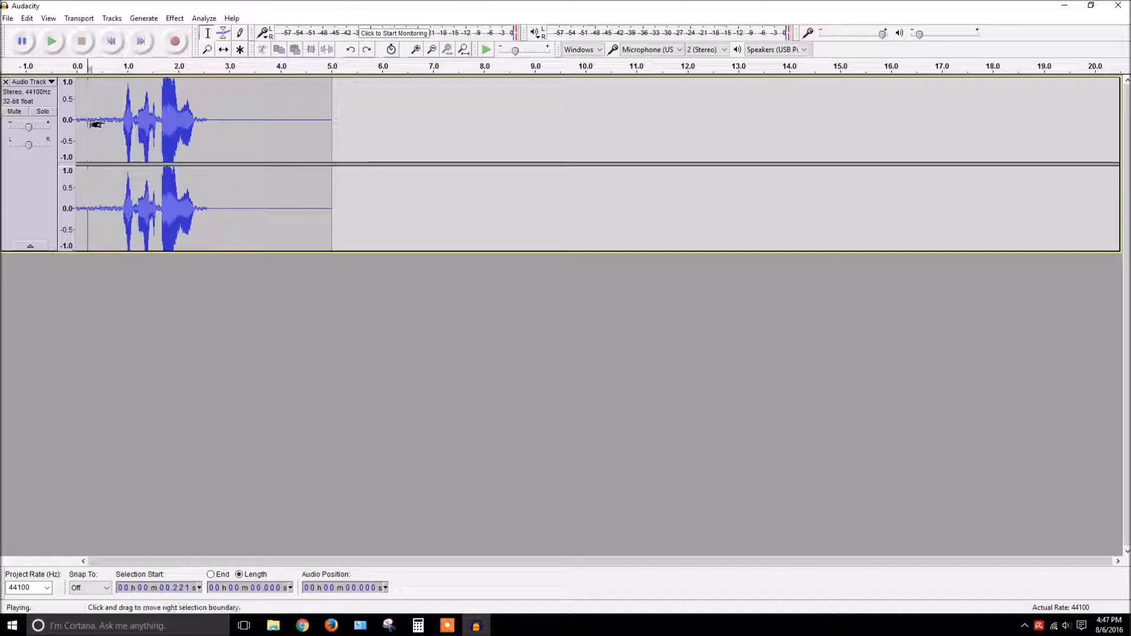
left_click_drag(119, 131, 77, 131)
key("space")
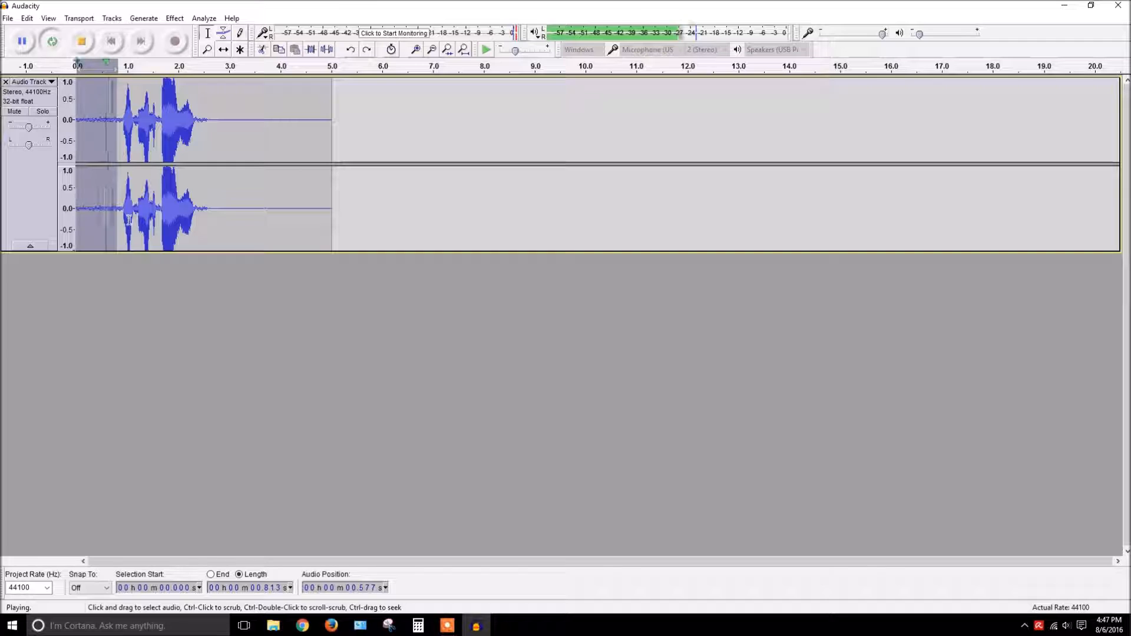
key("space")
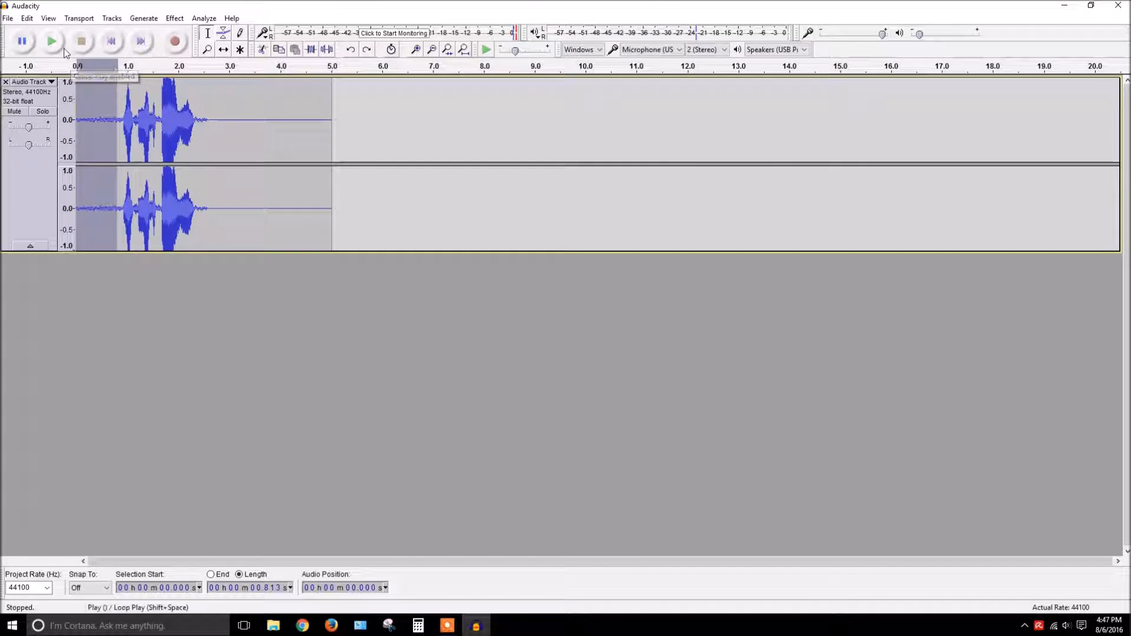
Loop playback of the selected background noise and stop it.
key("shift")
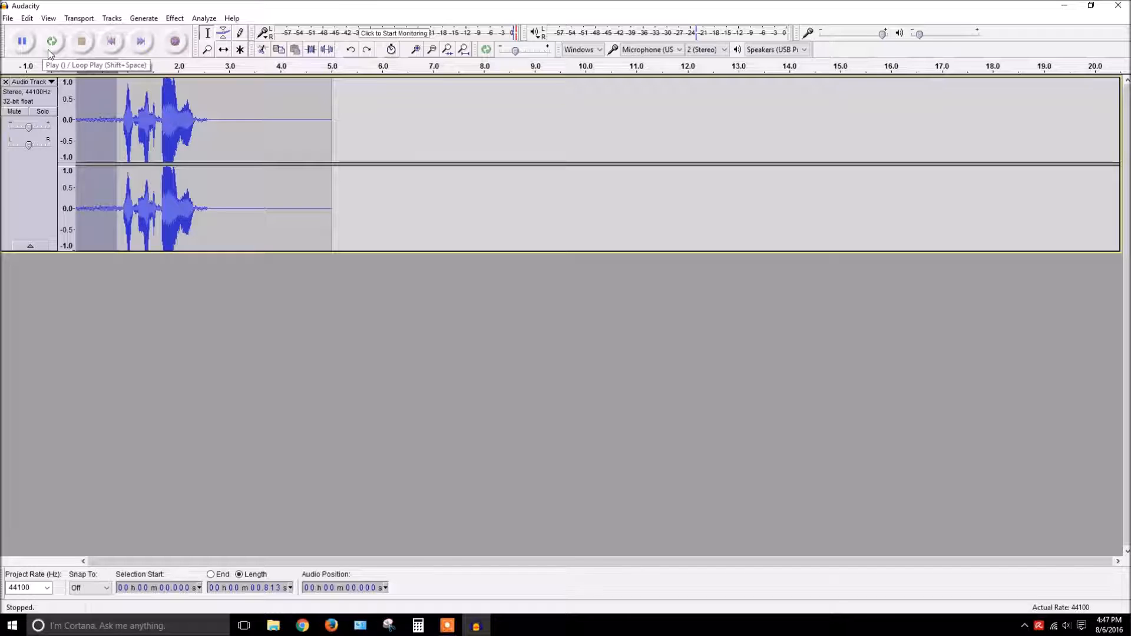
left_click(47, 49, "shift")
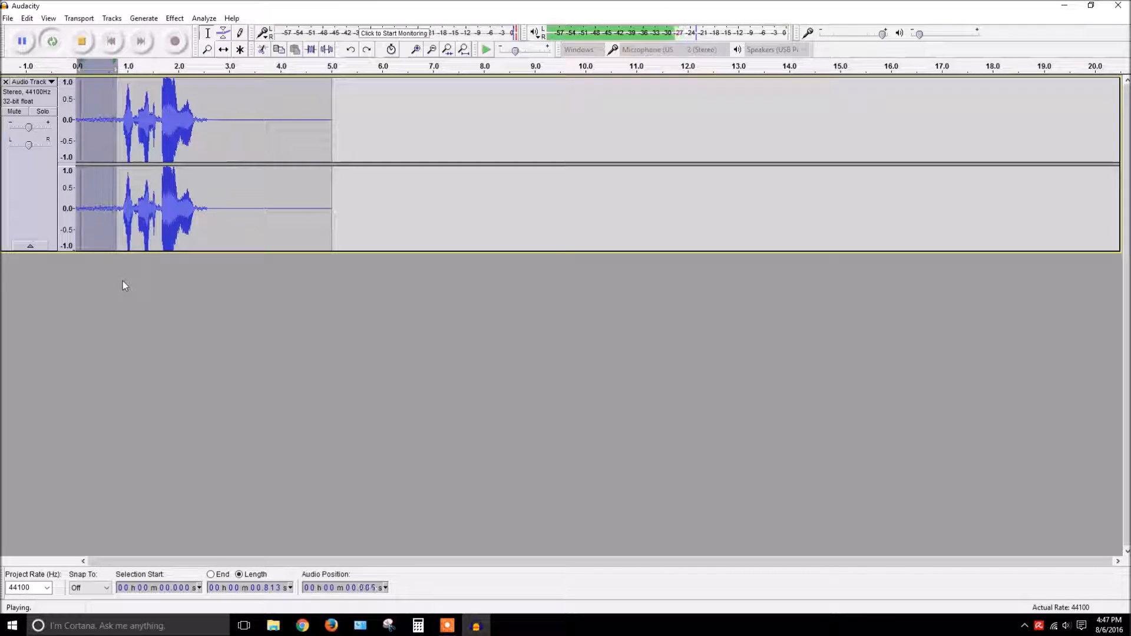
key("space")
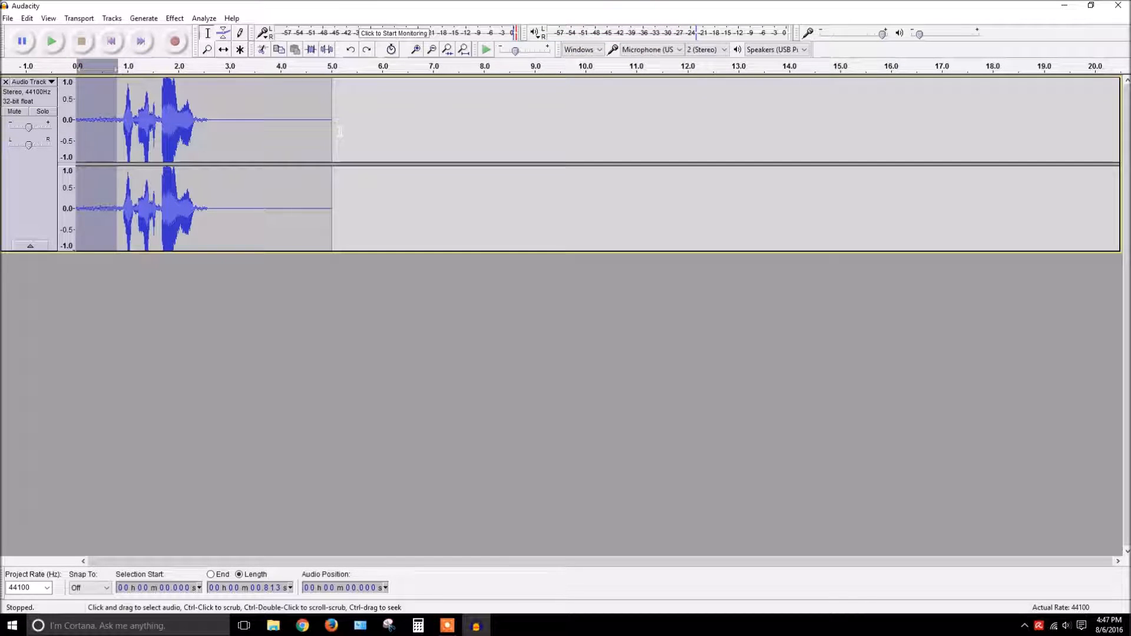
Record a short clip on a new stereo track from the end of the voice clip, and remove the recorded track.
left_click(334, 129)
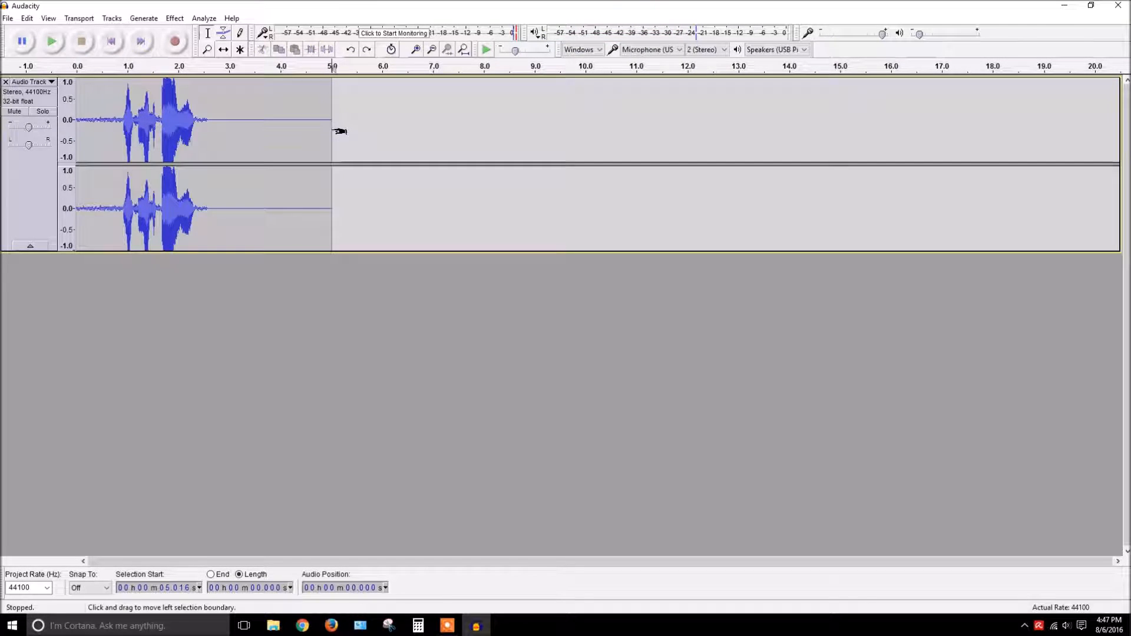
left_click(175, 40)
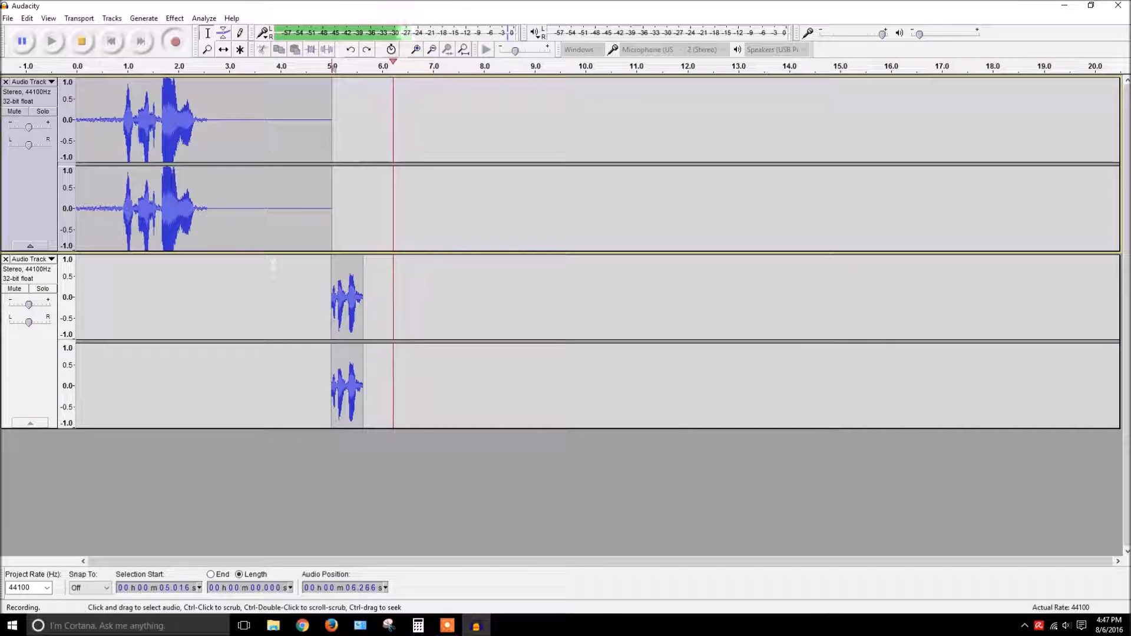
key("space")
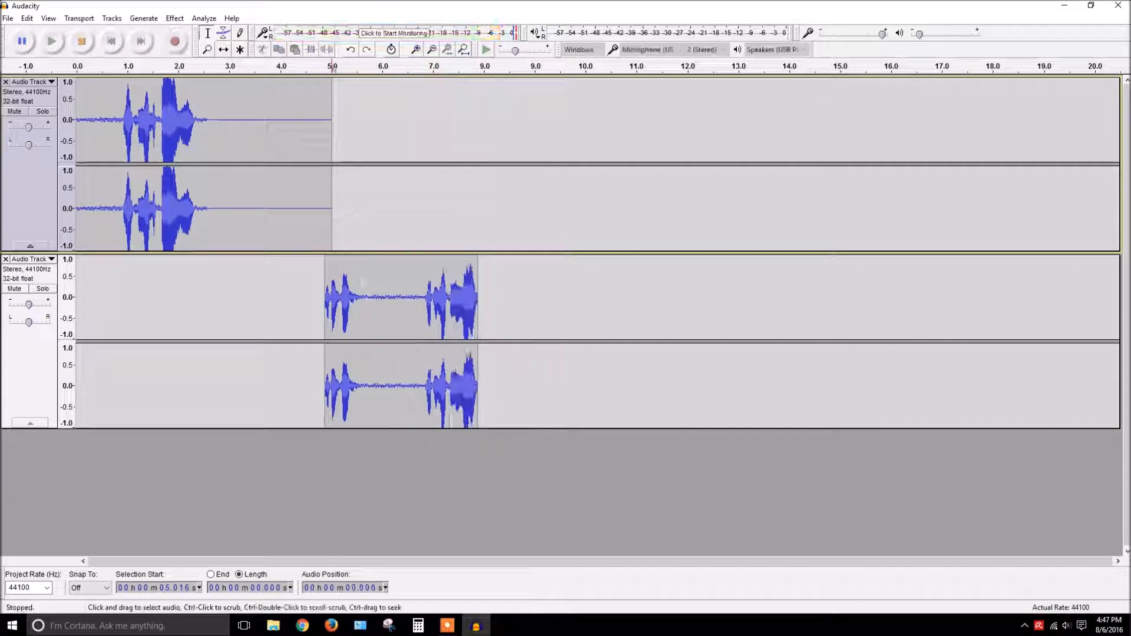
left_click(6, 259)
left_click(342, 155)
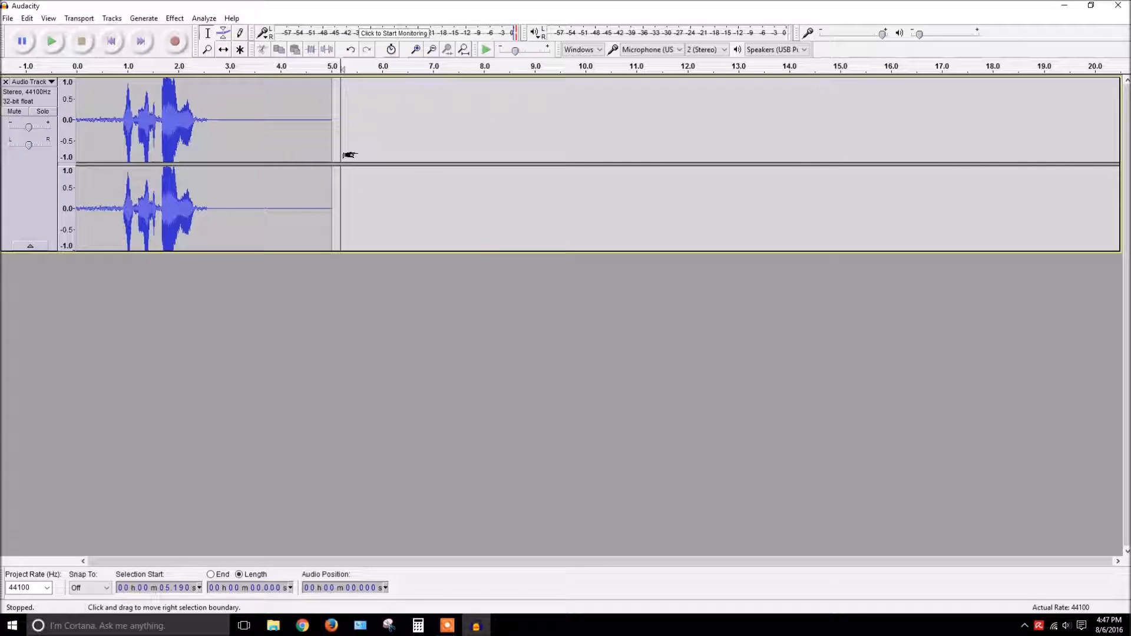
Append a short voice recording to the end of the existing stereo track, stop it, and undo the recording.
left_click(333, 145)
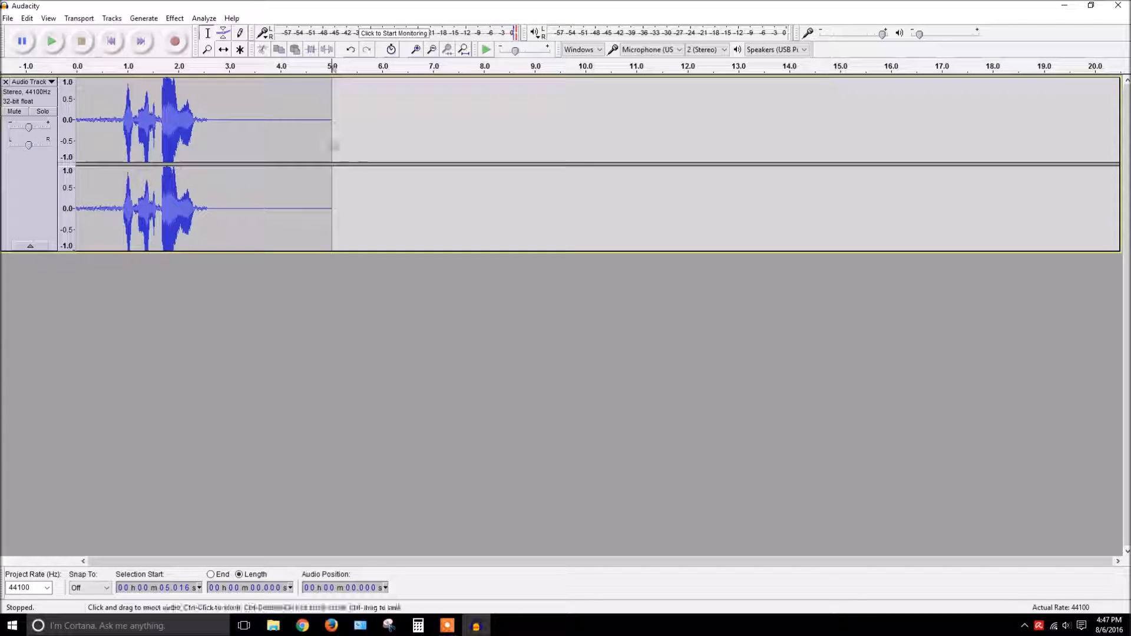
left_click(169, 48, "shift")
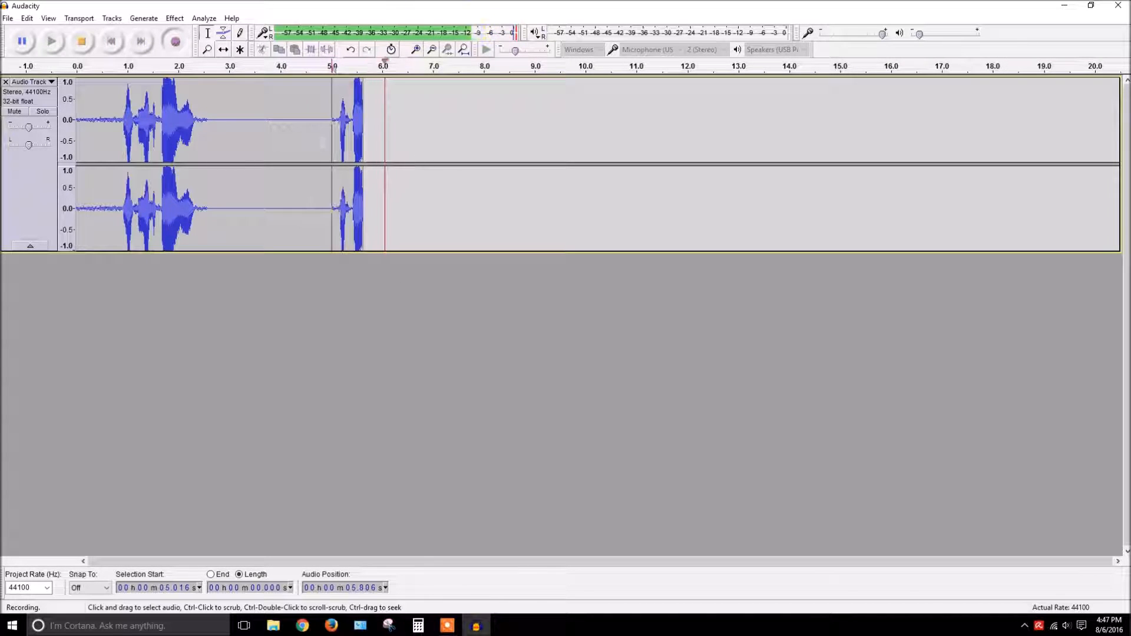
key("space")
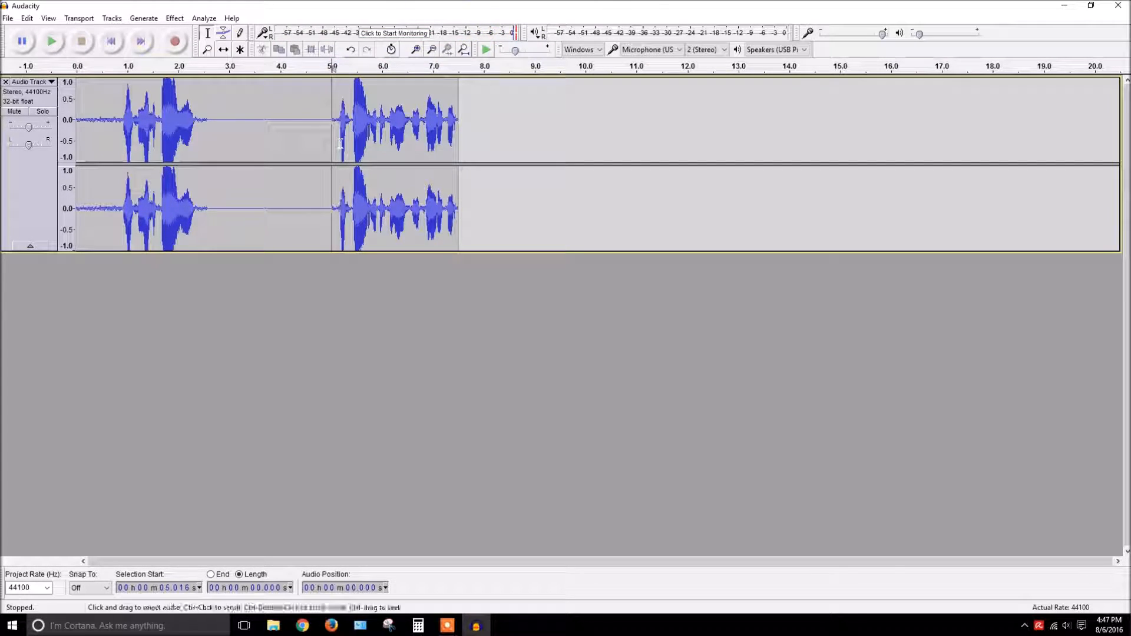
left_click(350, 51)
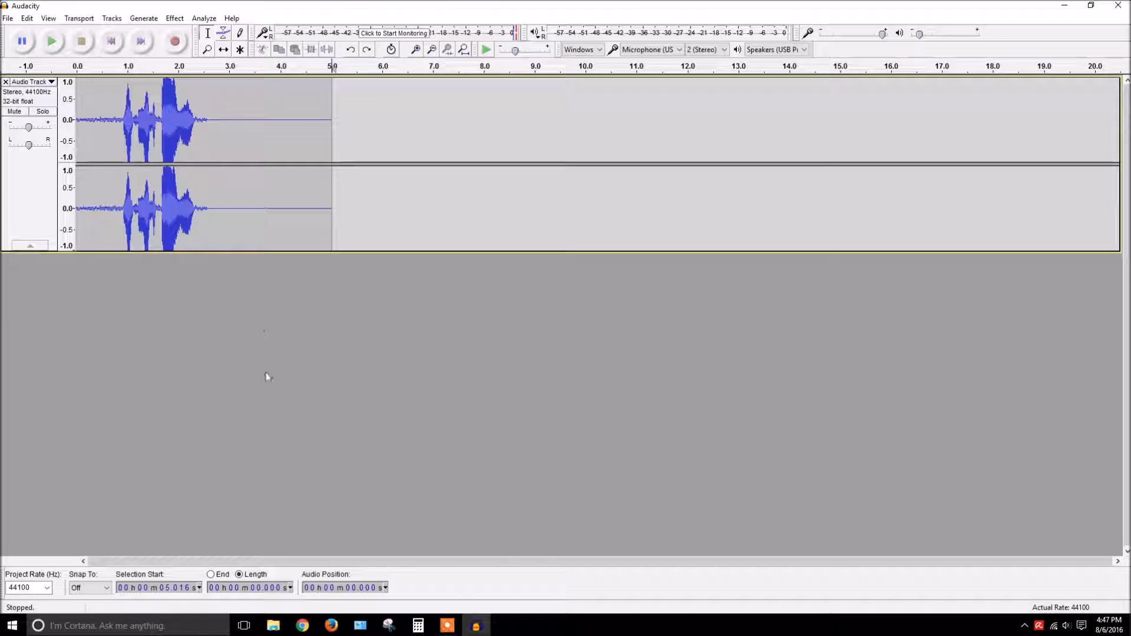
mouse_move(449, 624)
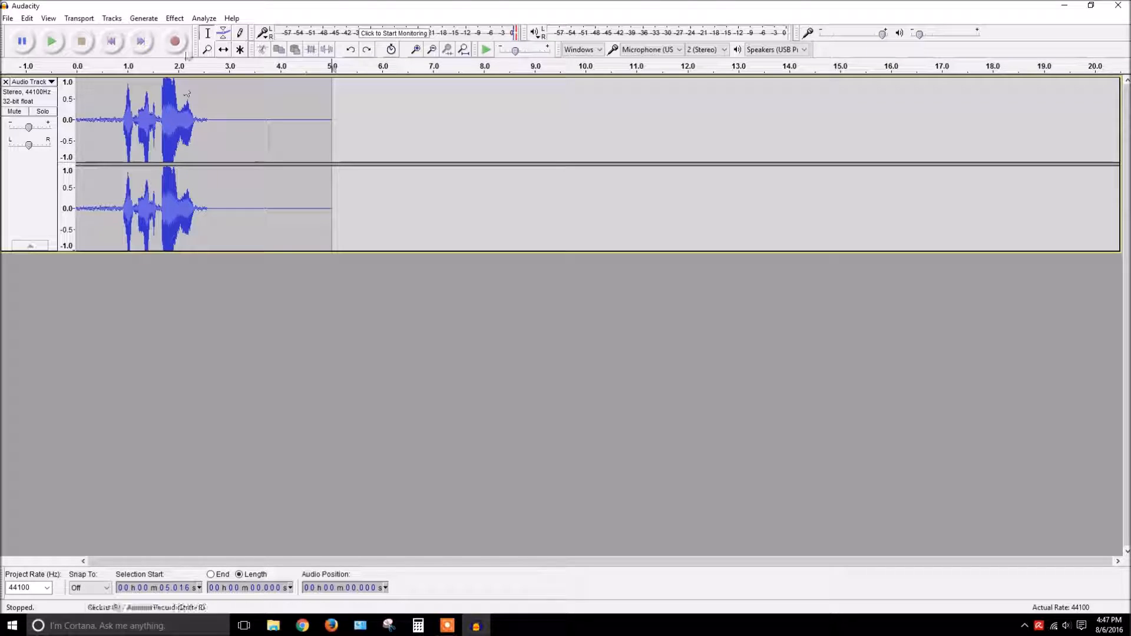
key("ctrl+a")
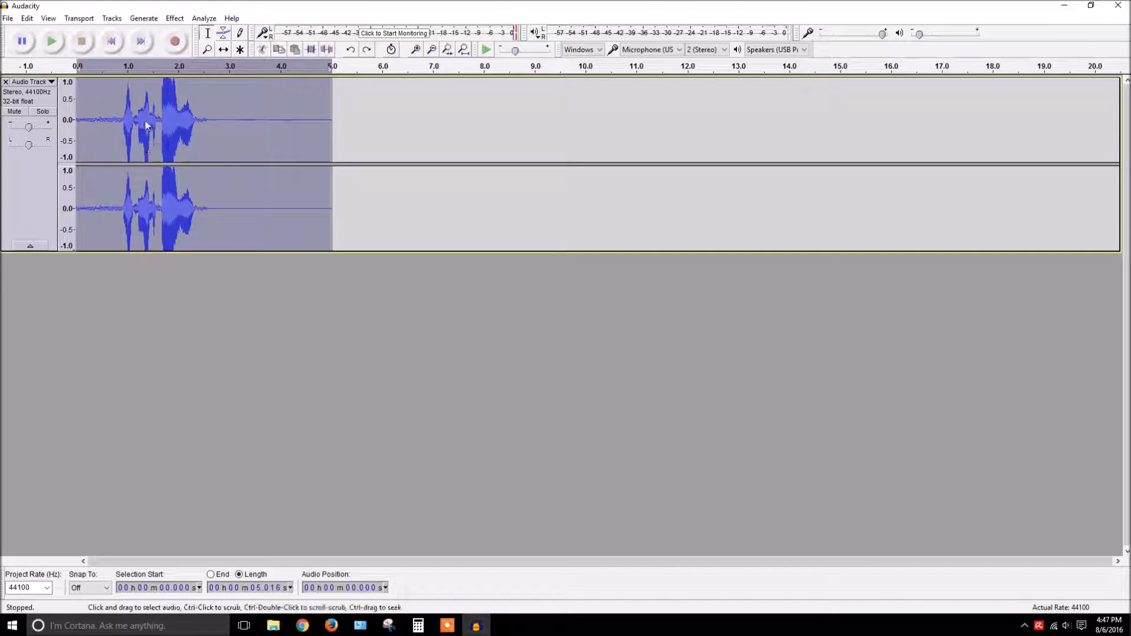
left_click(174, 19)
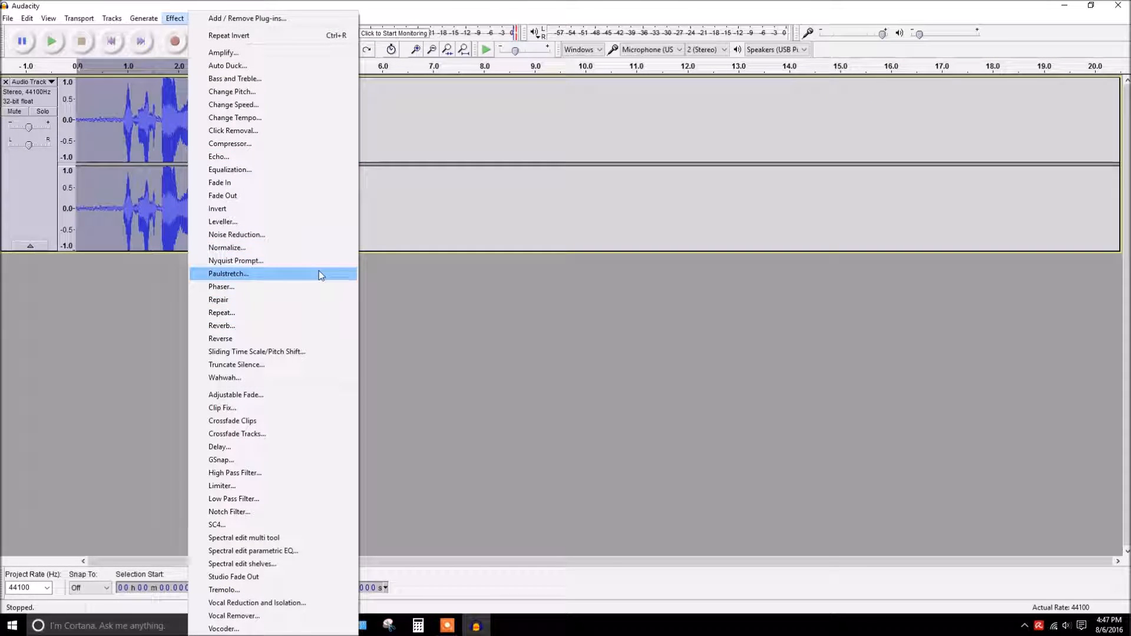
left_click(267, 195)
left_click(86, 101)
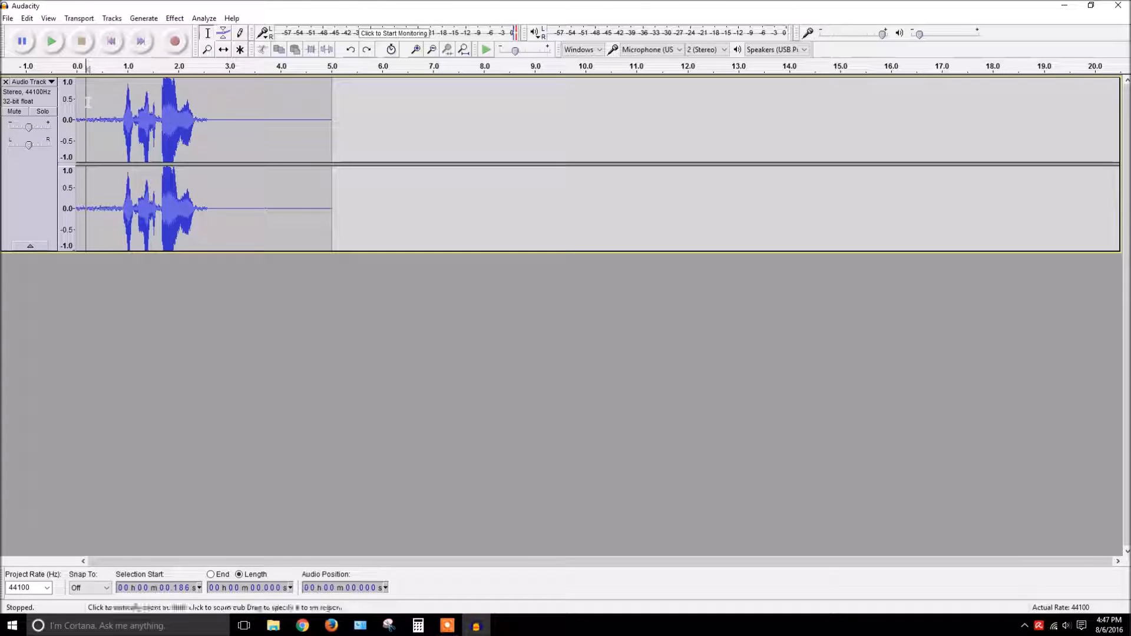
Select about 0.76 s of background noise at the start of the voice clip and capture it as the Noise Reduction profile.
left_click_drag(77, 102, 115, 104)
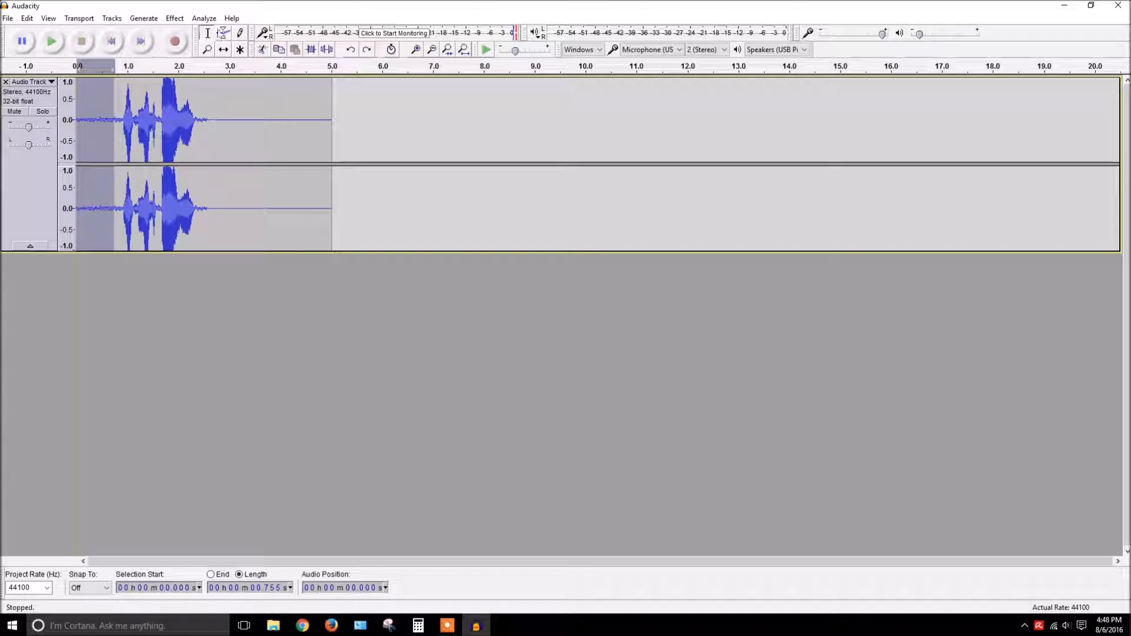
left_click(175, 18)
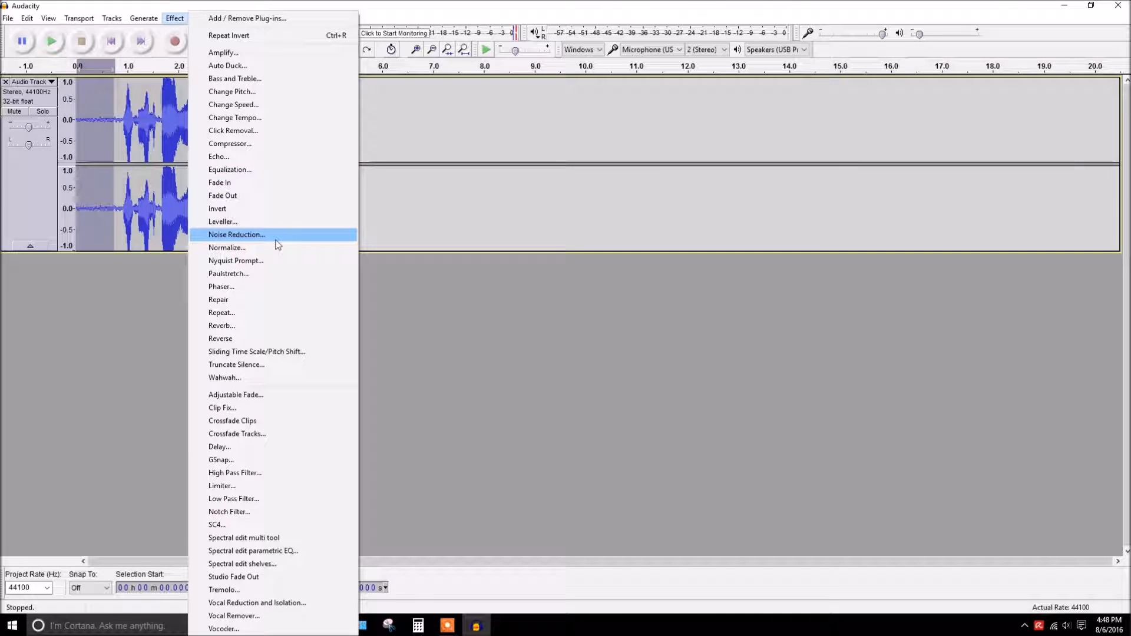
left_click(254, 235)
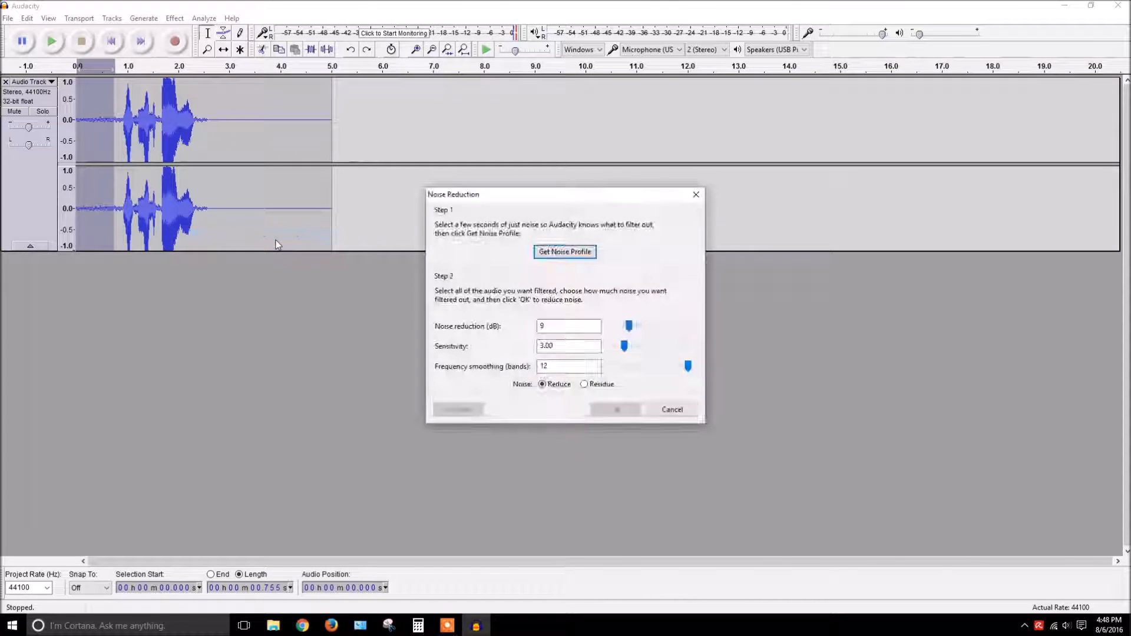
left_click(564, 252)
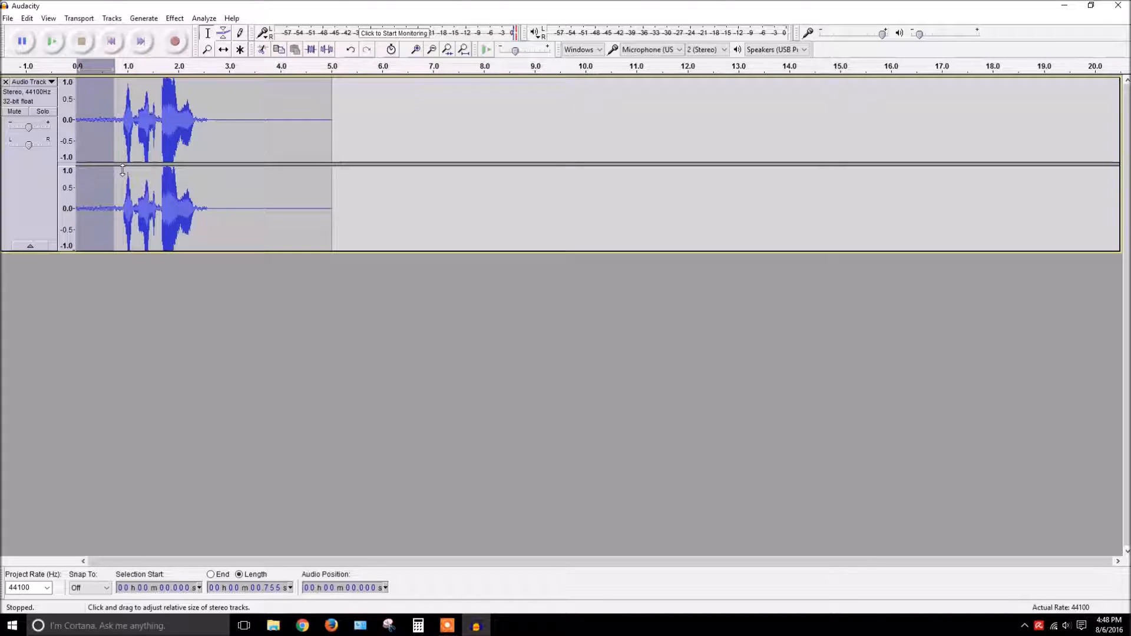
Try Noise Reduction on the selected noise at the clip's start, play the section briefly, and undo the effect.
left_click(90, 145)
key("space")
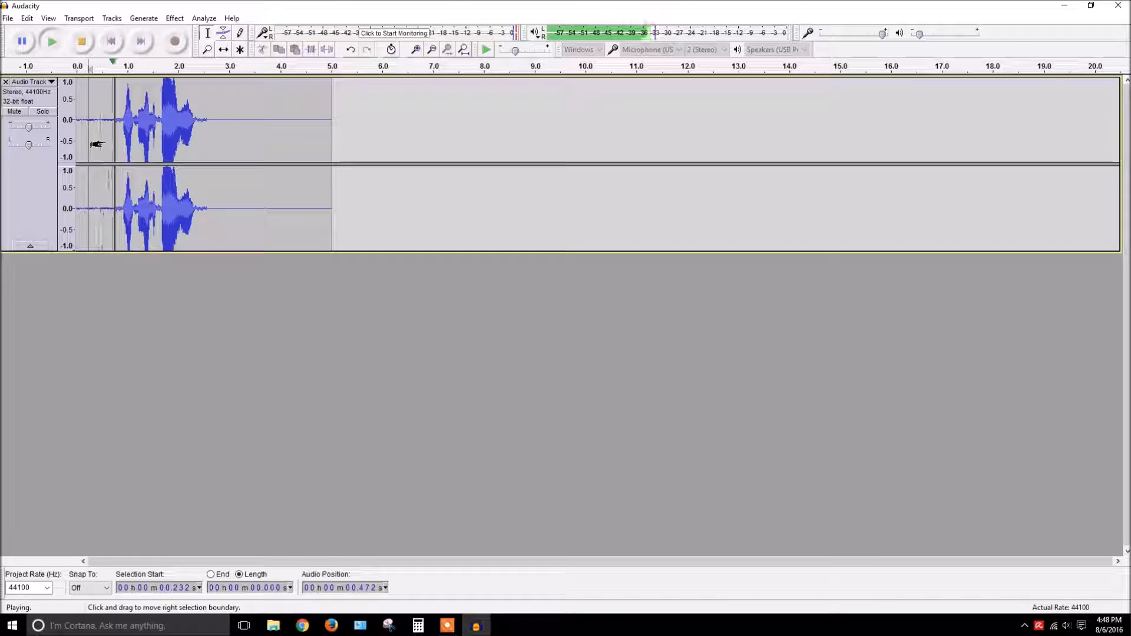
key("space")
left_click(350, 49)
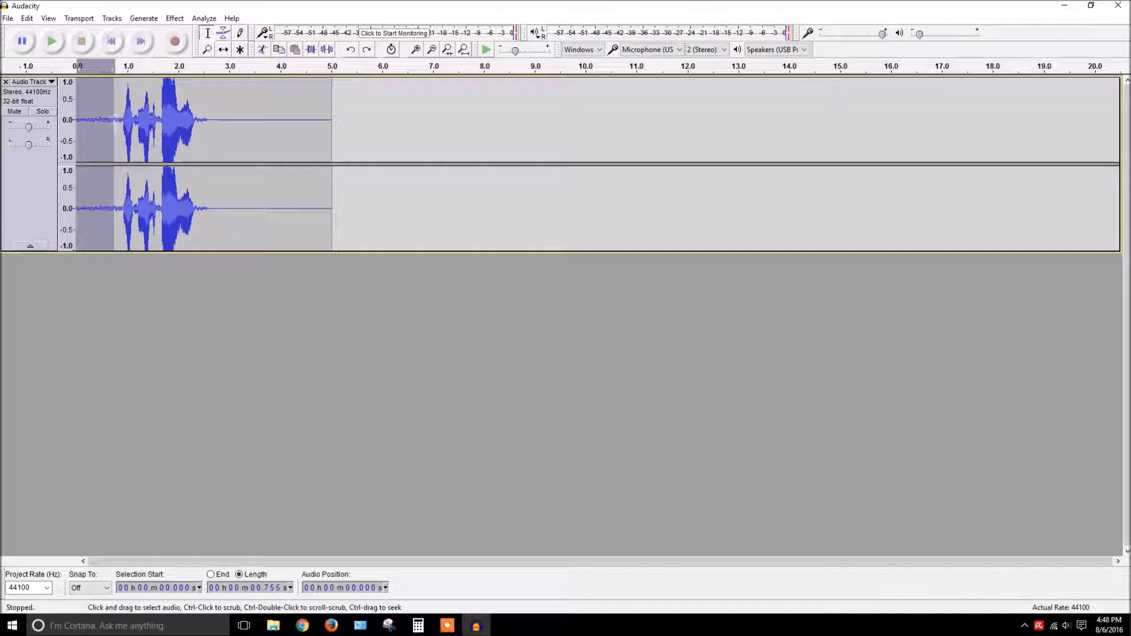
Extend the selection to the whole voice clip, try Noise Reduction on it, play the result, and undo the effect.
left_click_drag(114, 121, 334, 144)
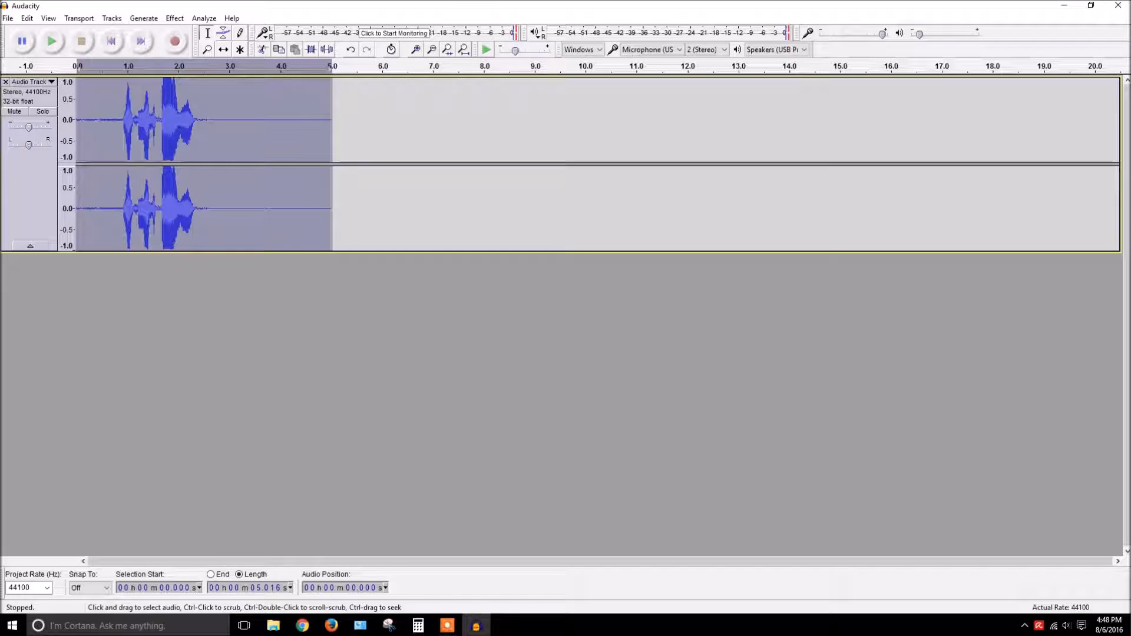
left_click(98, 142)
key("space")
left_click(94, 136)
key("space")
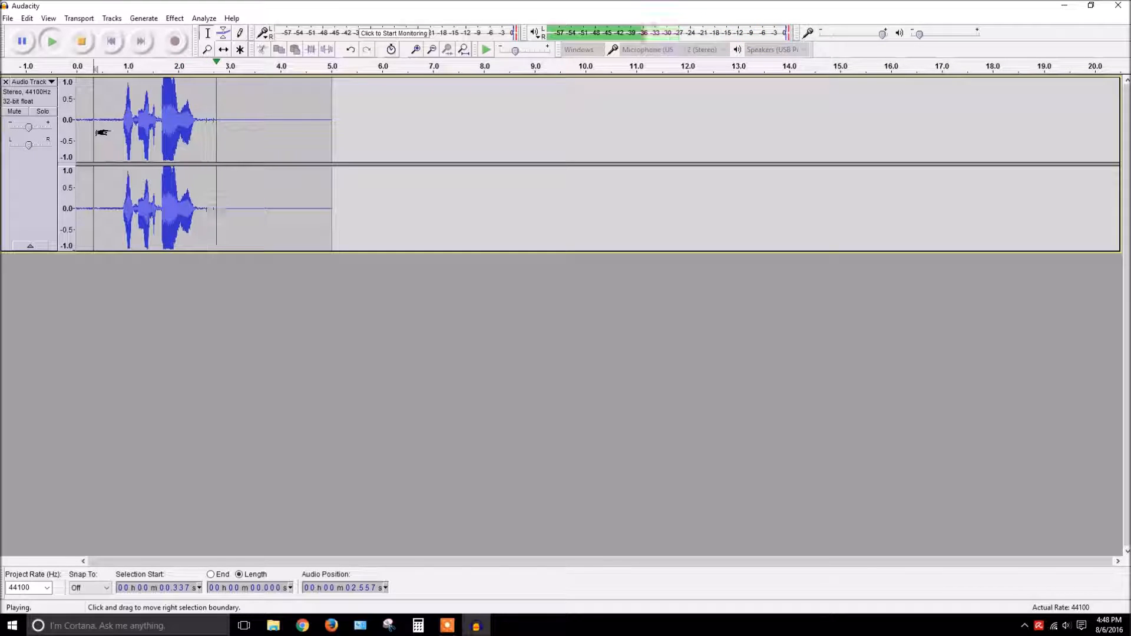
key("space")
left_click(353, 51)
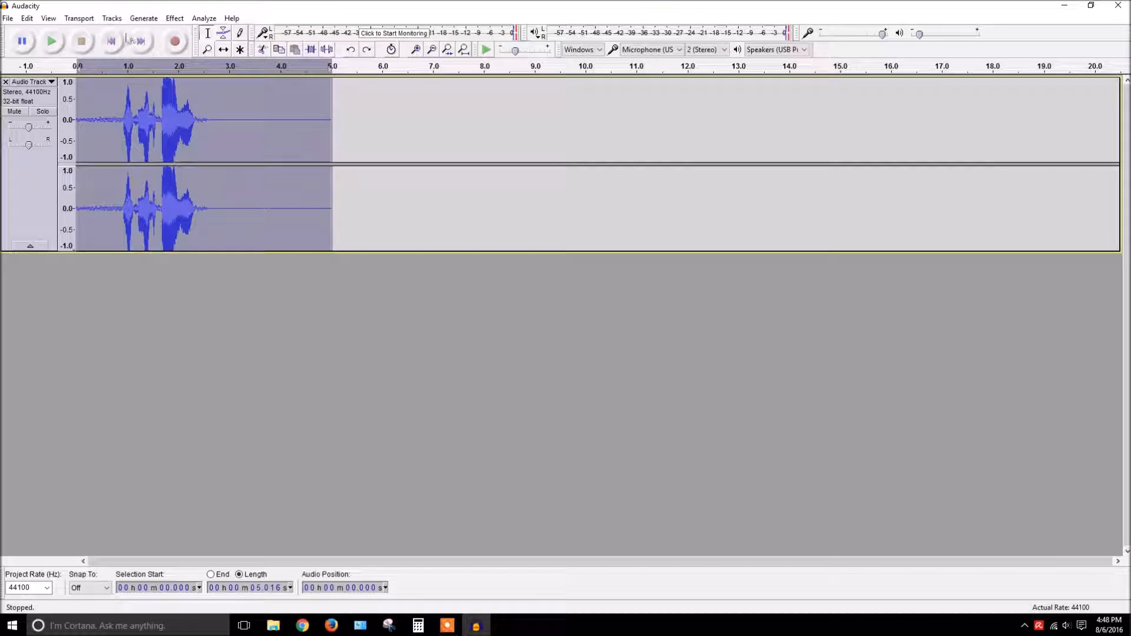
left_click(175, 19)
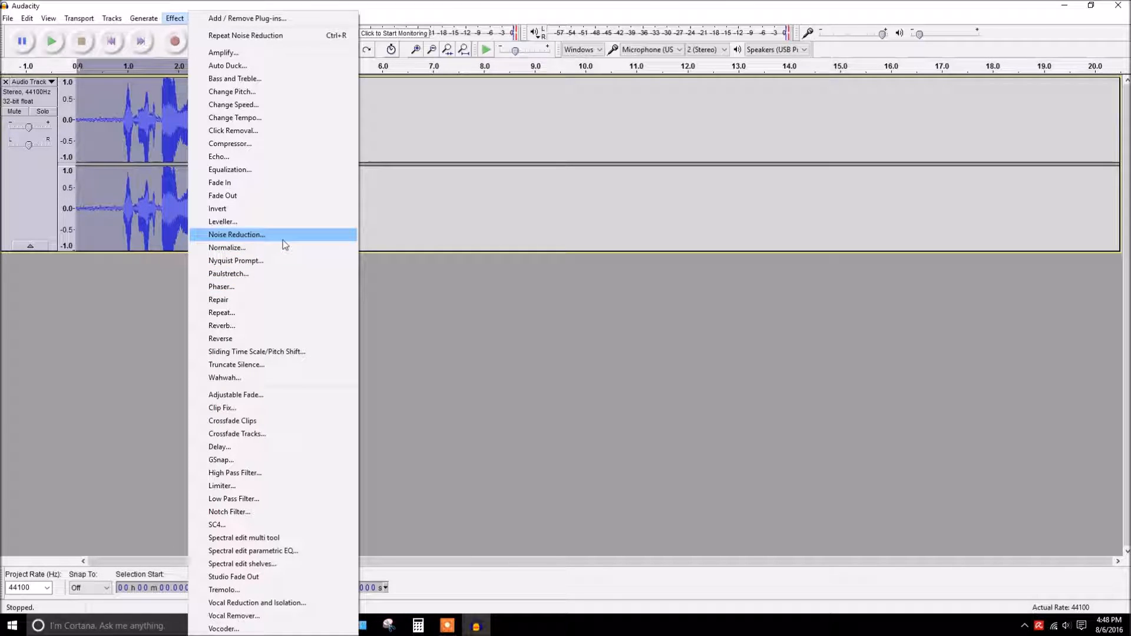
left_click(250, 235)
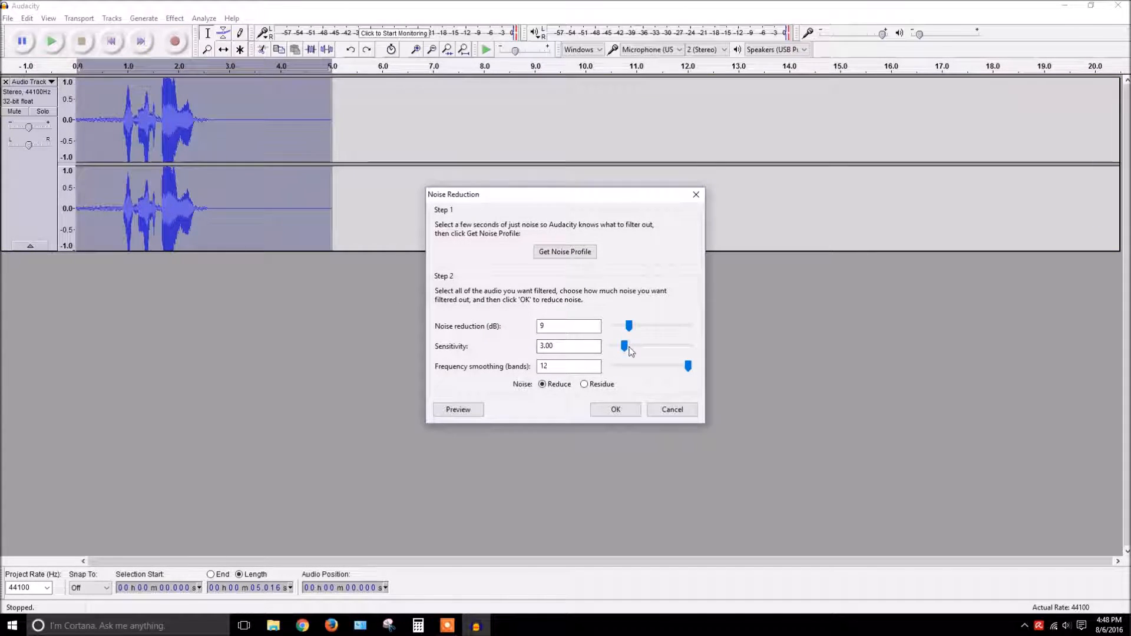
left_click_drag(625, 347, 707, 334)
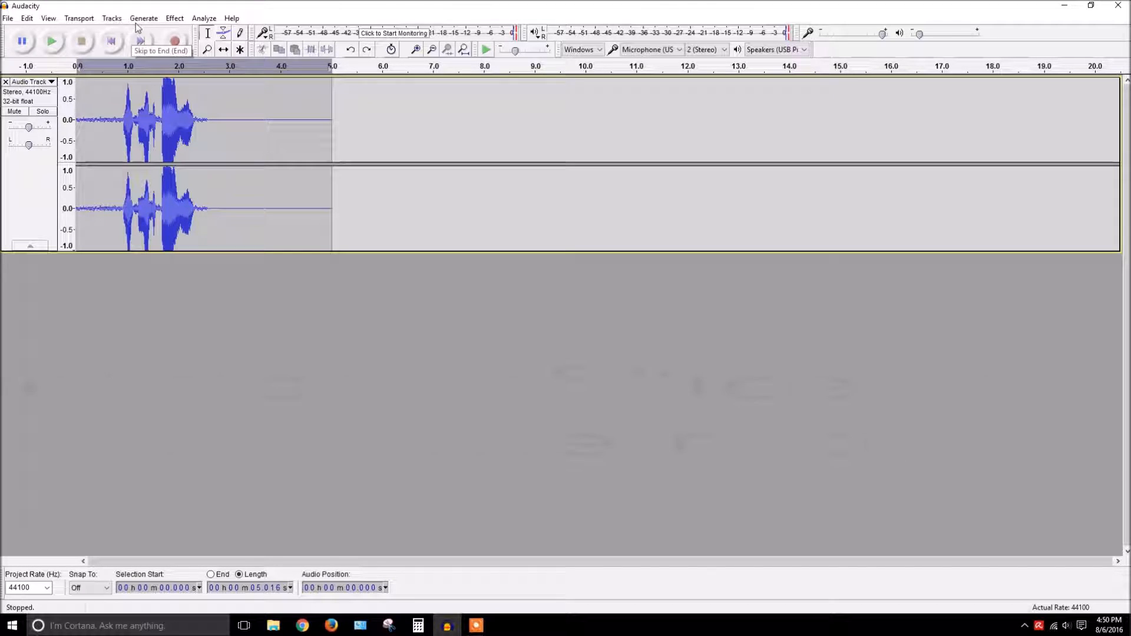
Set Noise Reduction to 48 dB with sensitivity 24.00, and capture a noise profile from the whole selected clip.
left_click(176, 18)
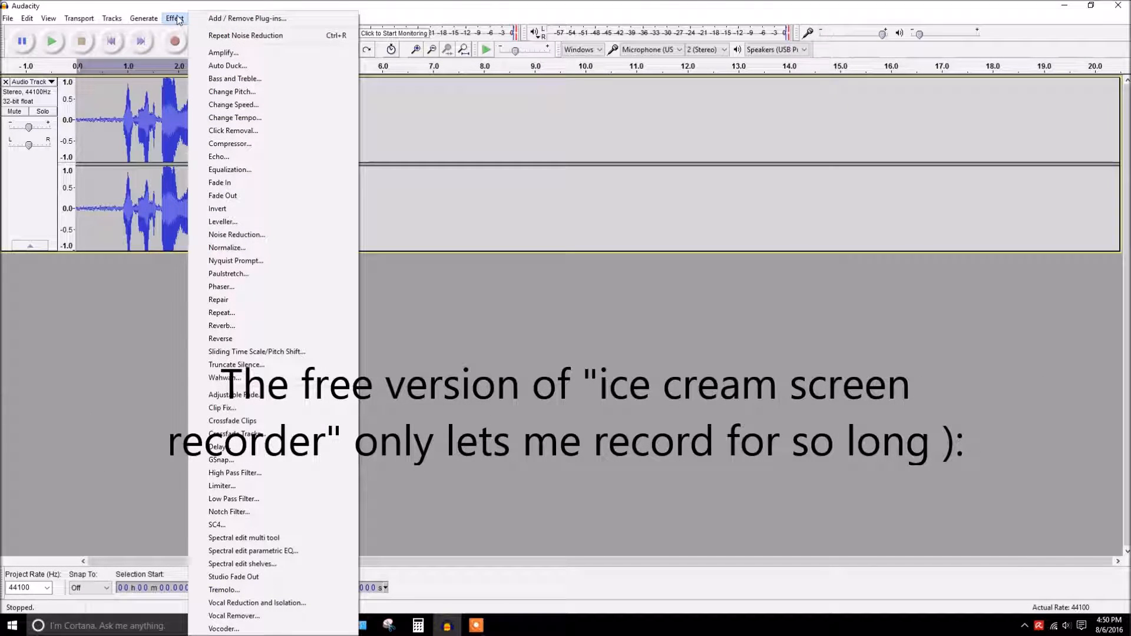
left_click(268, 235)
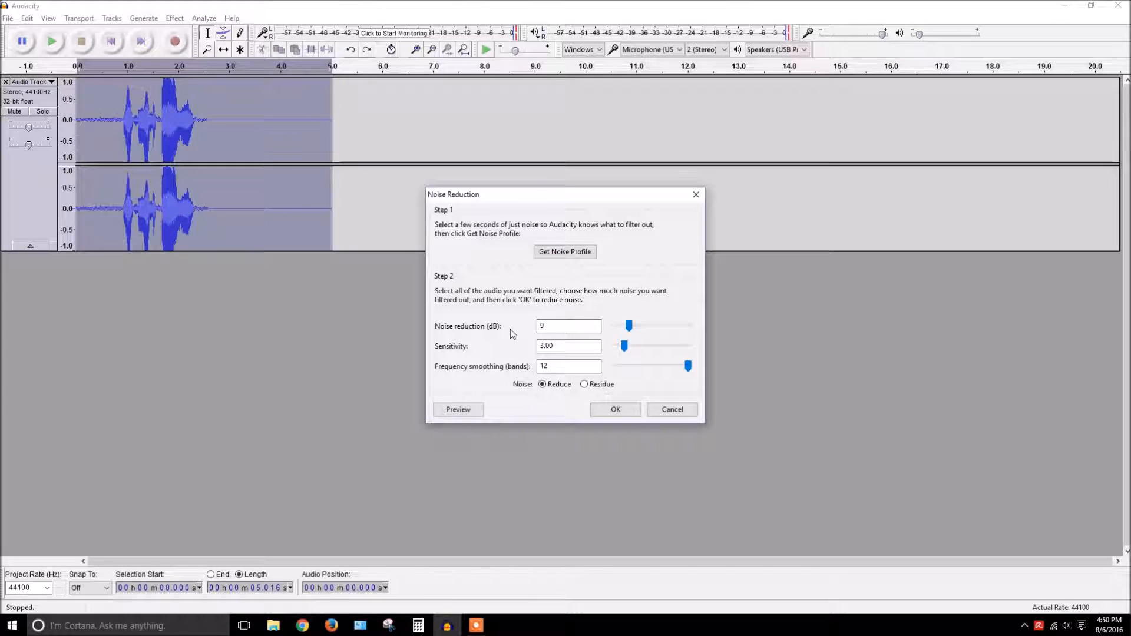
left_click_drag(628, 326, 692, 328)
left_click_drag(625, 348, 701, 361)
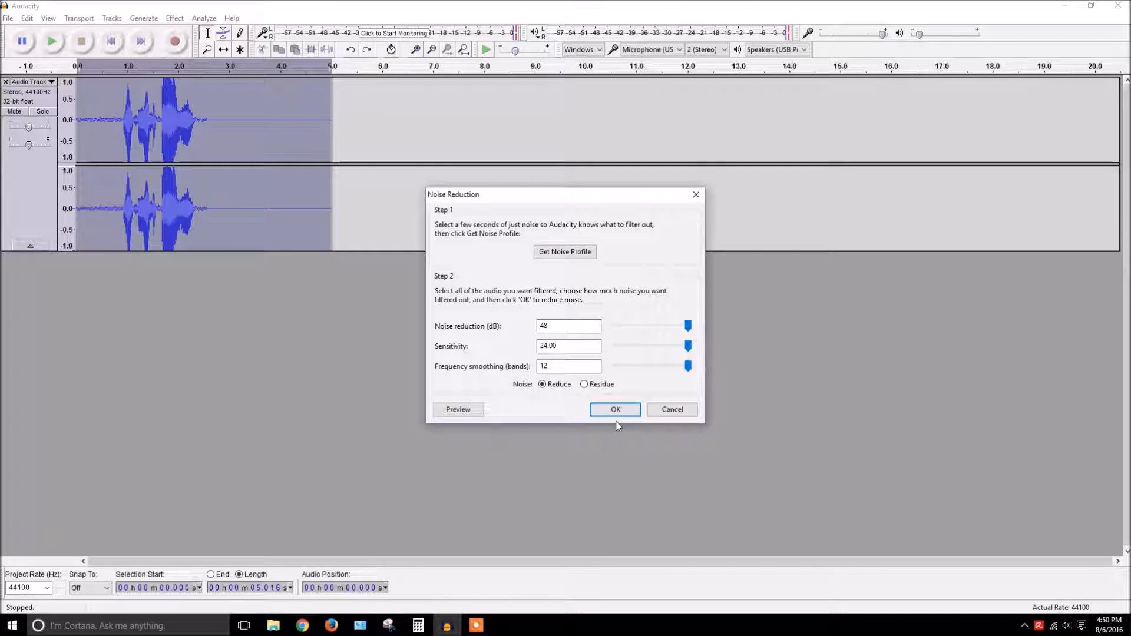
left_click(563, 253)
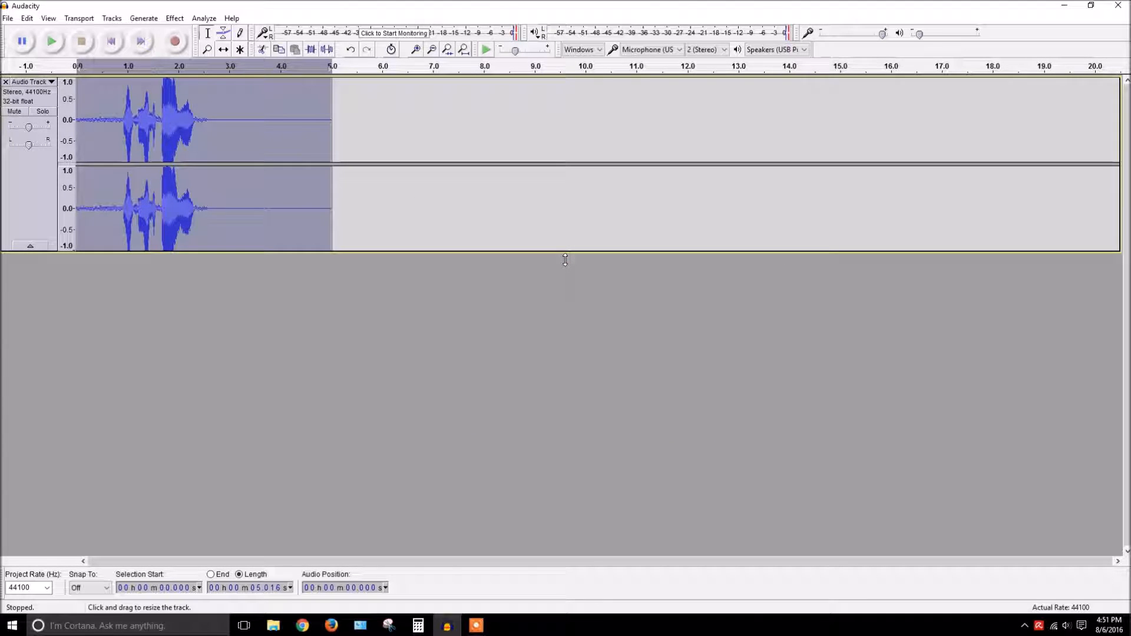
Try Noise Reduction at 48 dB and sensitivity 24.00 on the whole voice clip, play it briefly, and undo the effect.
left_click(179, 20)
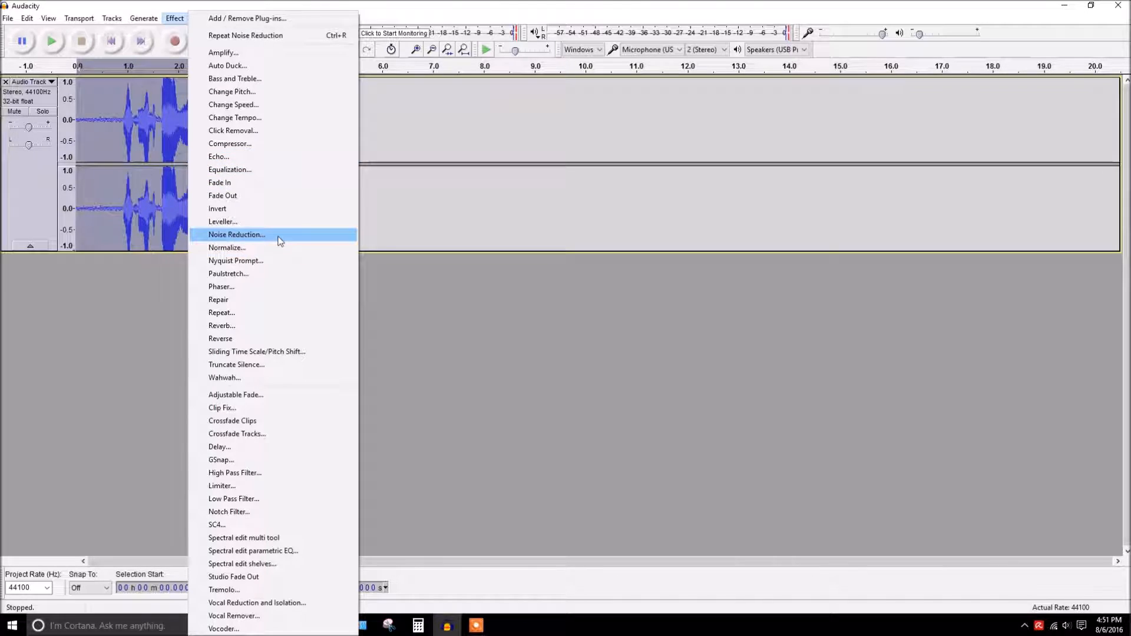
left_click(280, 241)
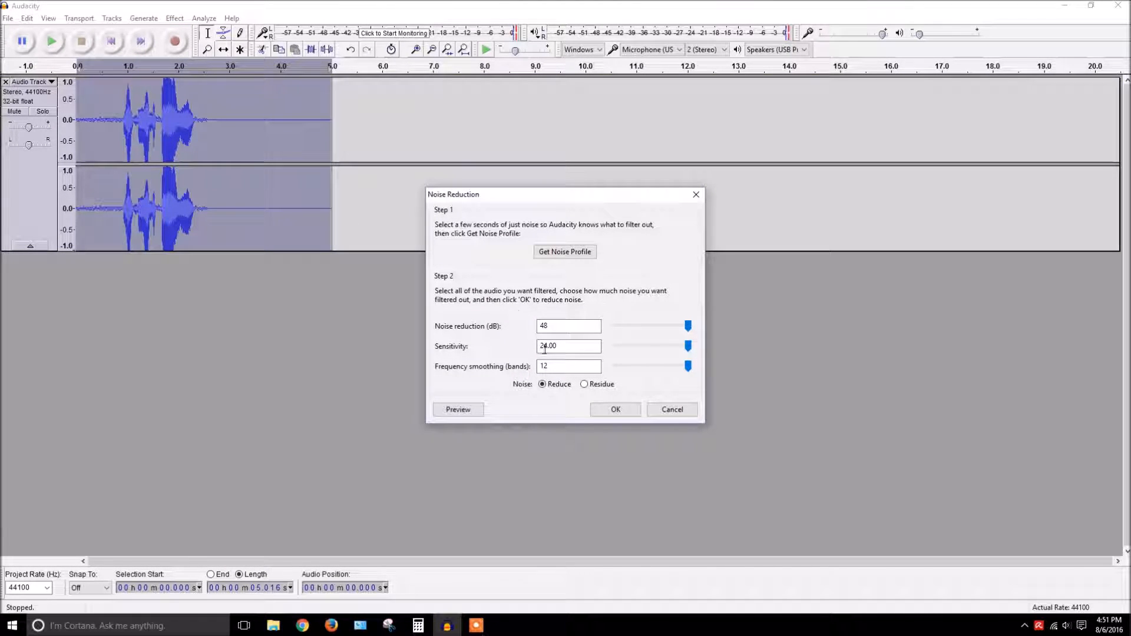
left_click(616, 409)
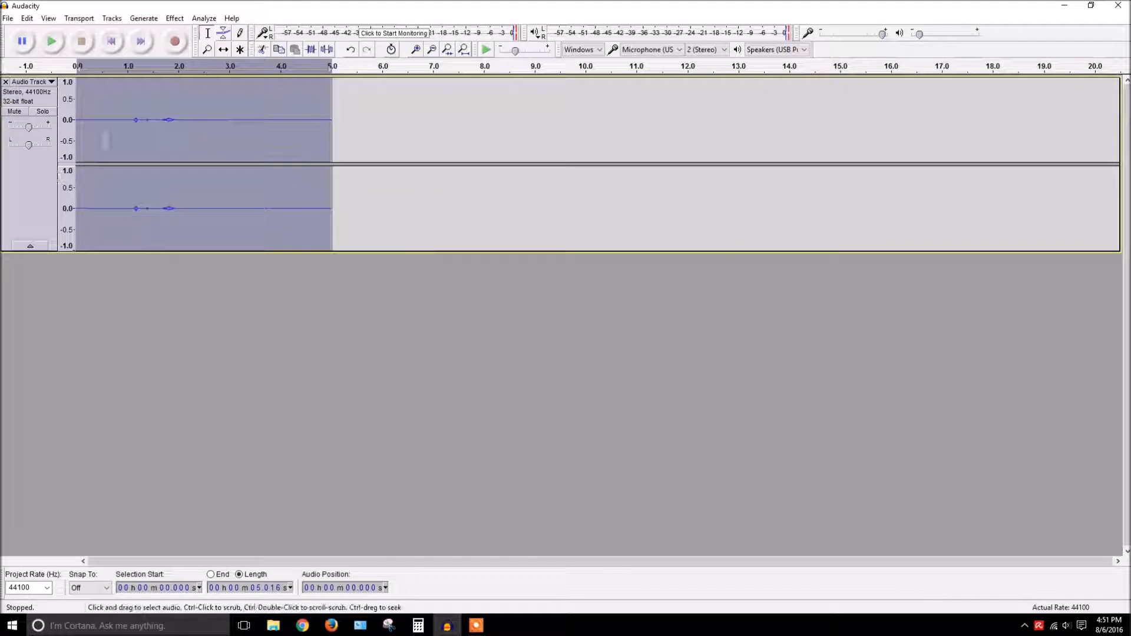
left_click(100, 140)
key("space")
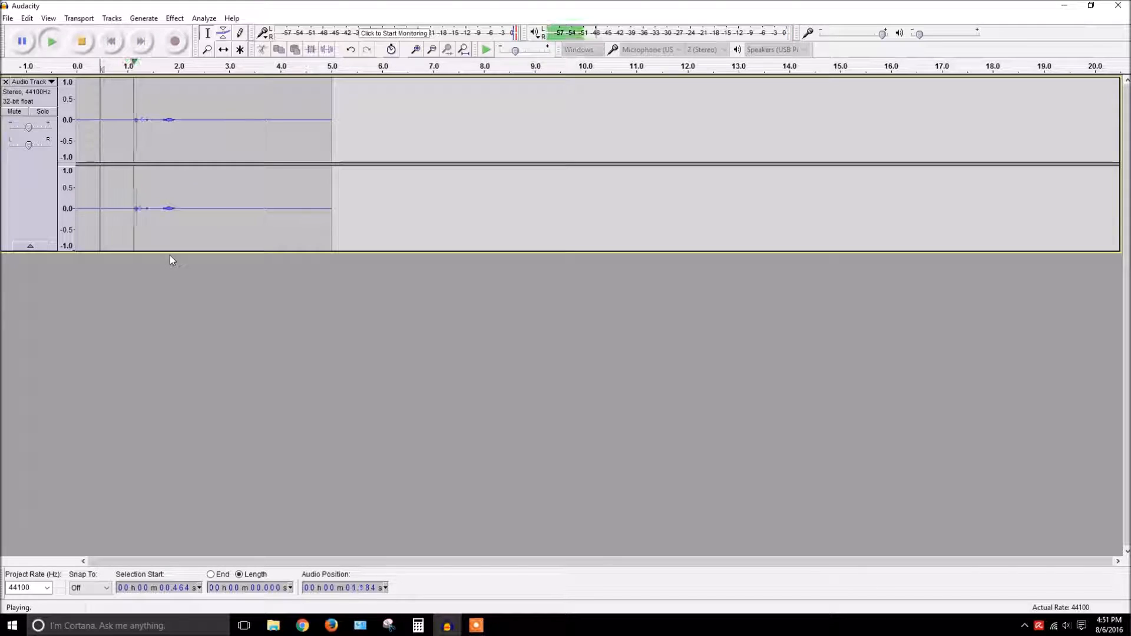
key("space")
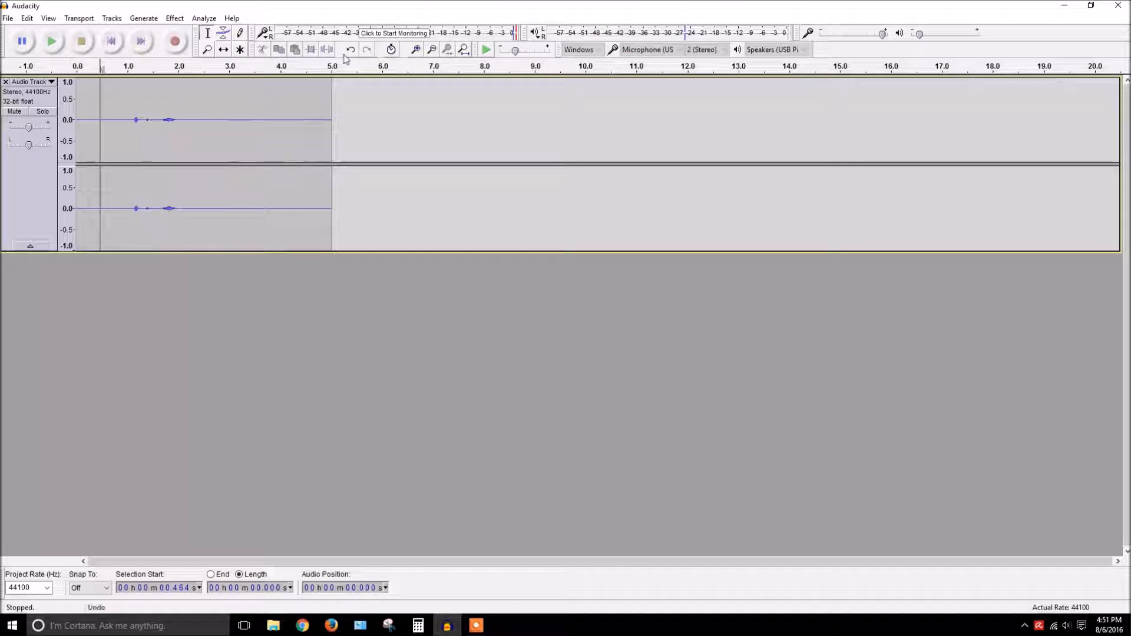
left_click(350, 49)
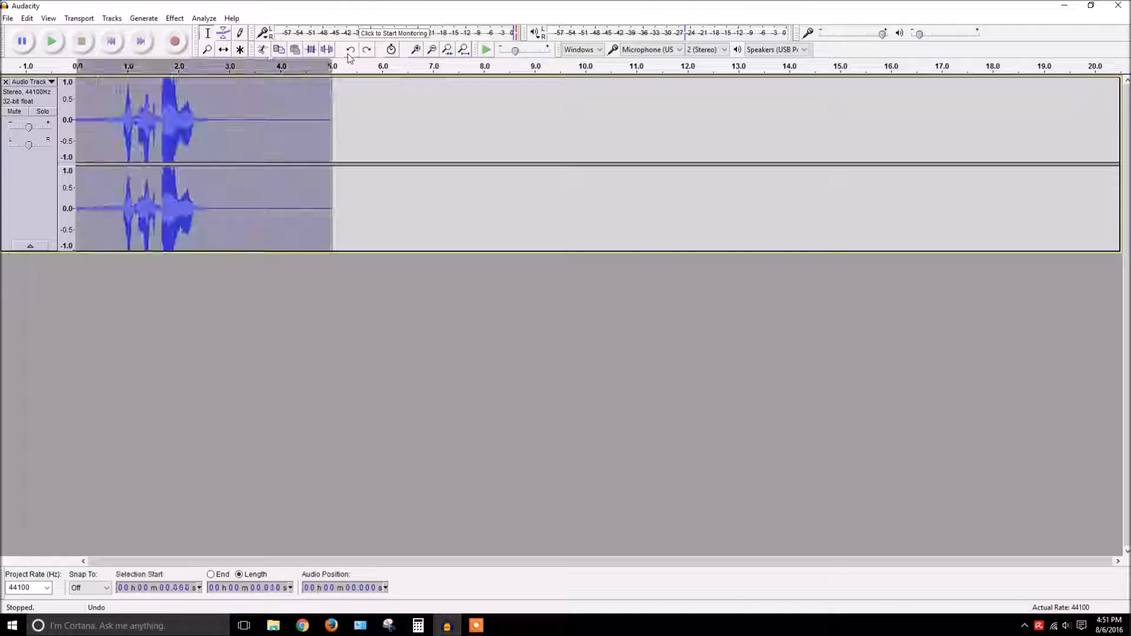
Select about 0.87 s of noise at the start of the voice clip and capture a new noise profile from it.
left_click(91, 101)
left_click_drag(78, 100, 120, 101)
left_click(174, 18)
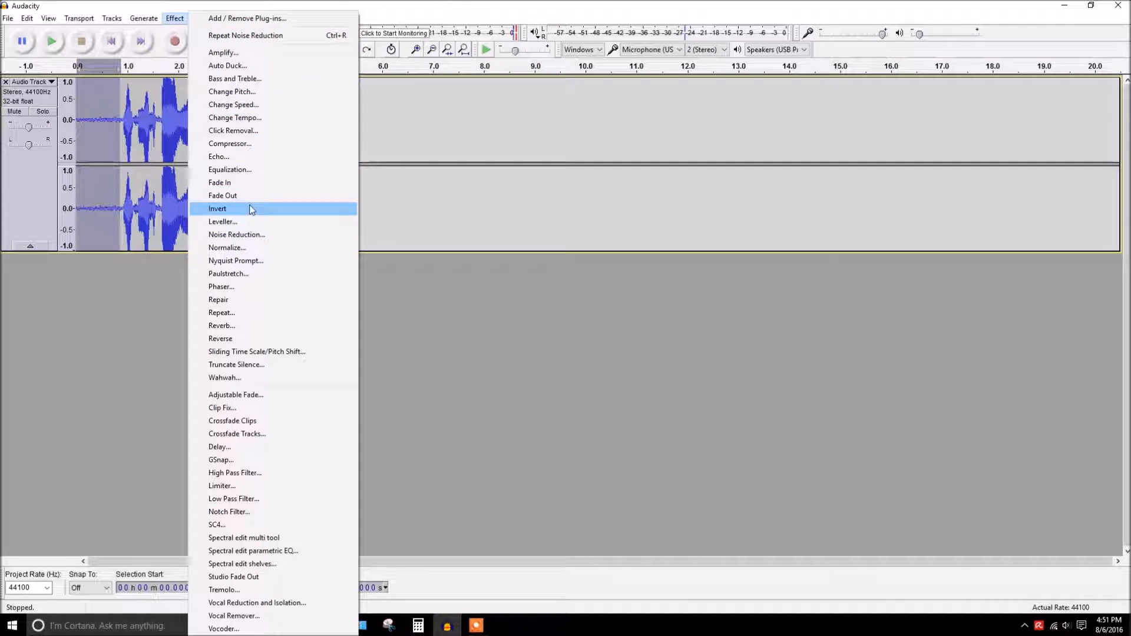
left_click(259, 234)
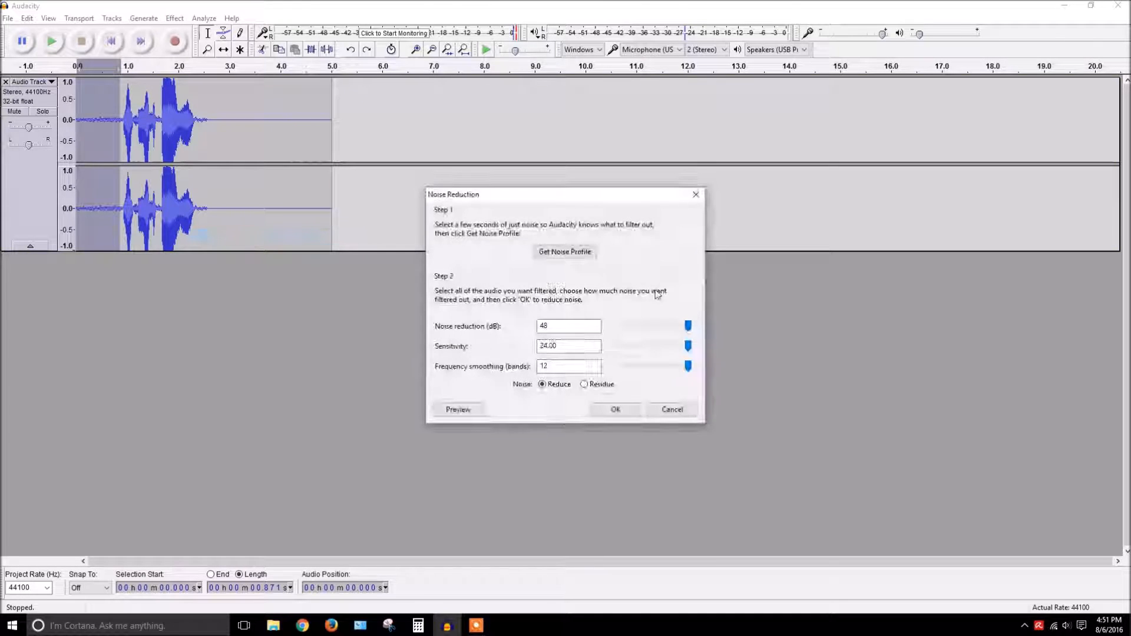
left_click(593, 257)
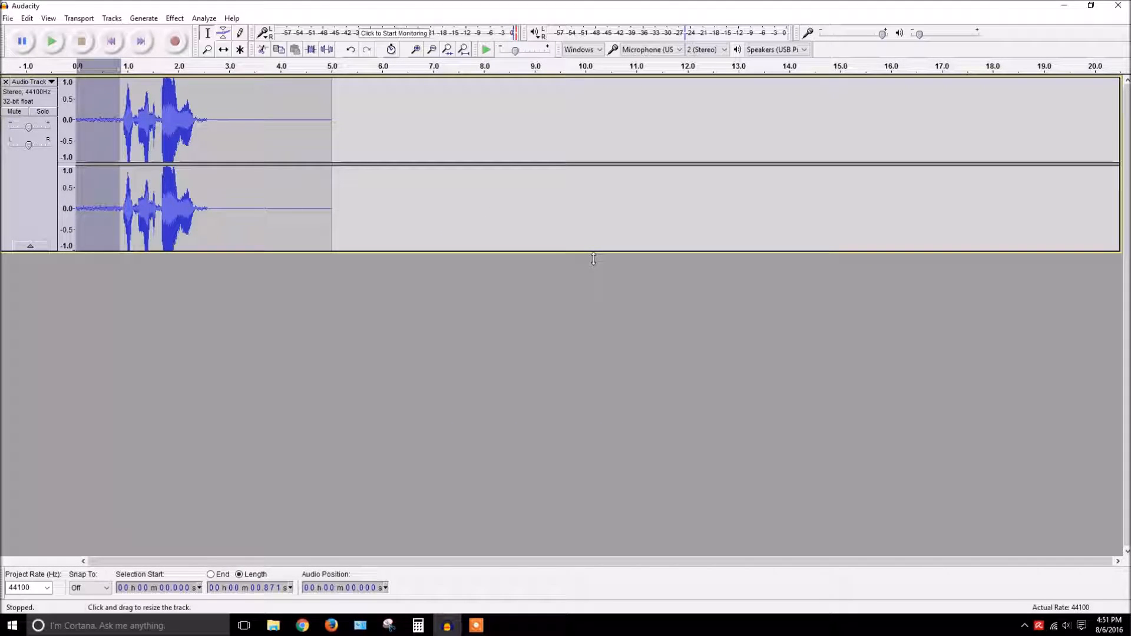
Try silencing the selected noise at the clip's start, undo it, and select the whole voice clip.
key("ctrl+l")
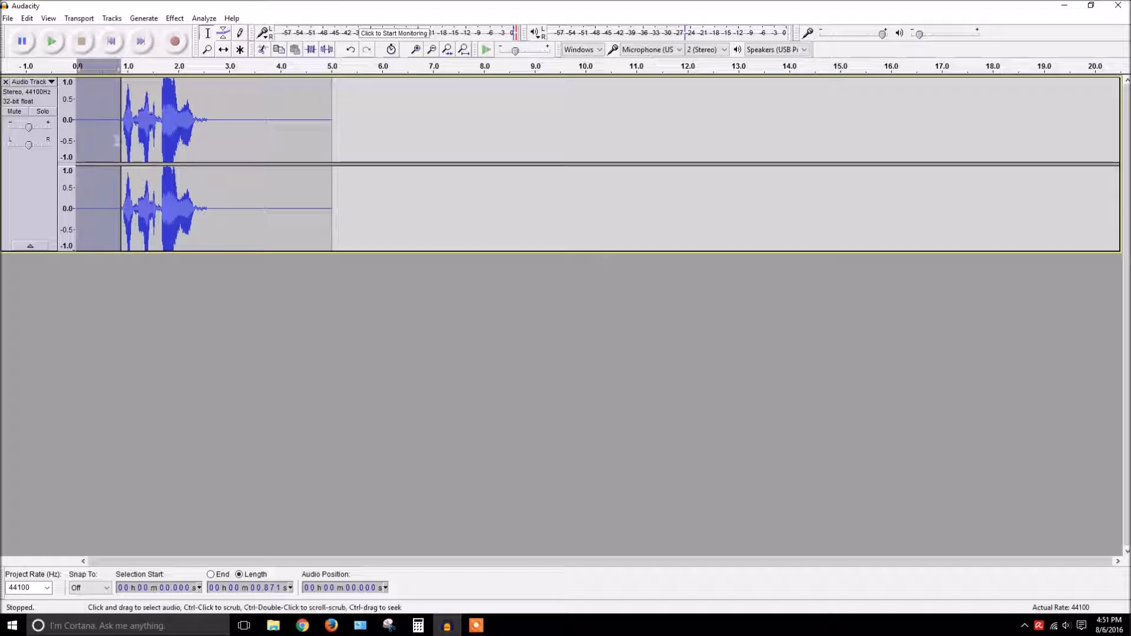
left_click(351, 51)
double_click(169, 116)
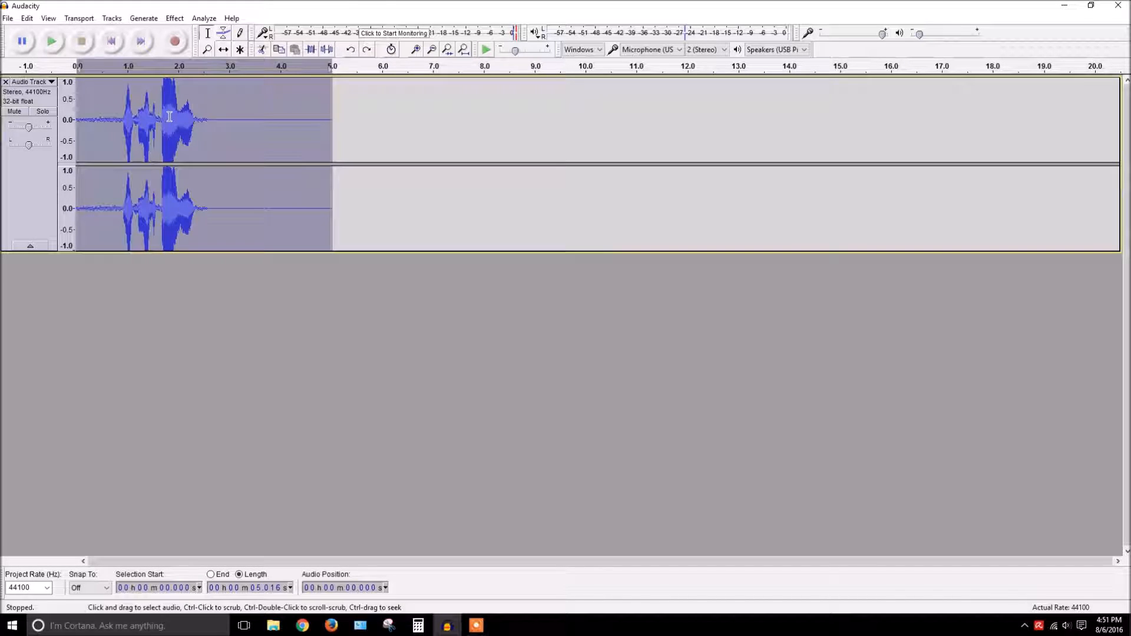
Try Noise Reduction on the whole voice clip, play it from about 0.74 s, and undo the effect.
left_click(93, 133)
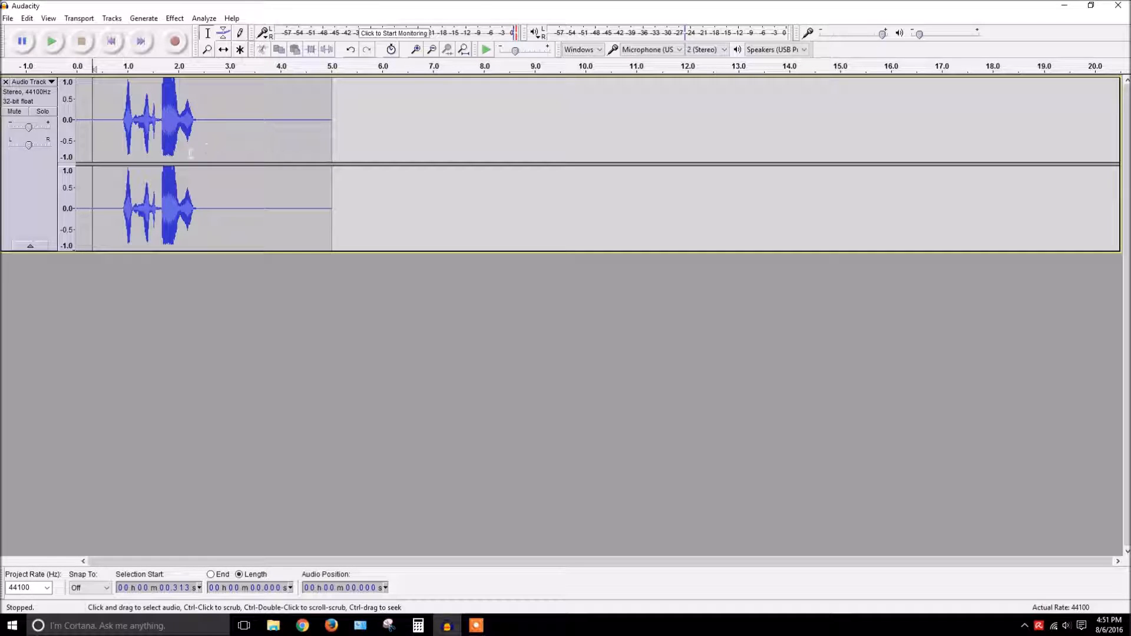
left_click(114, 177)
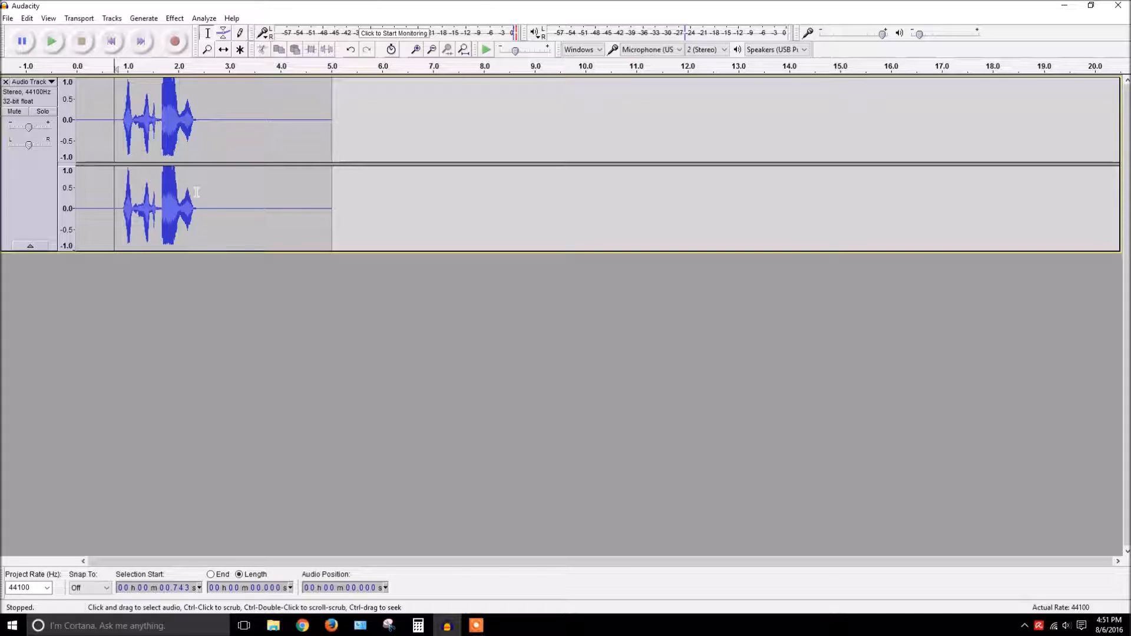
key("space")
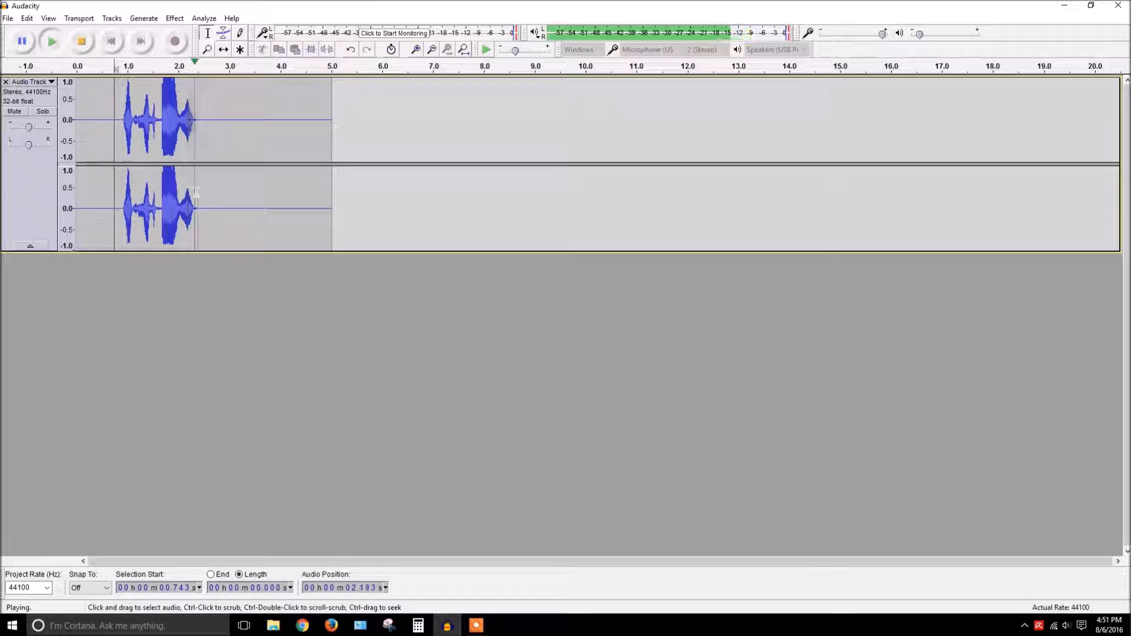
key("space")
left_click(350, 49)
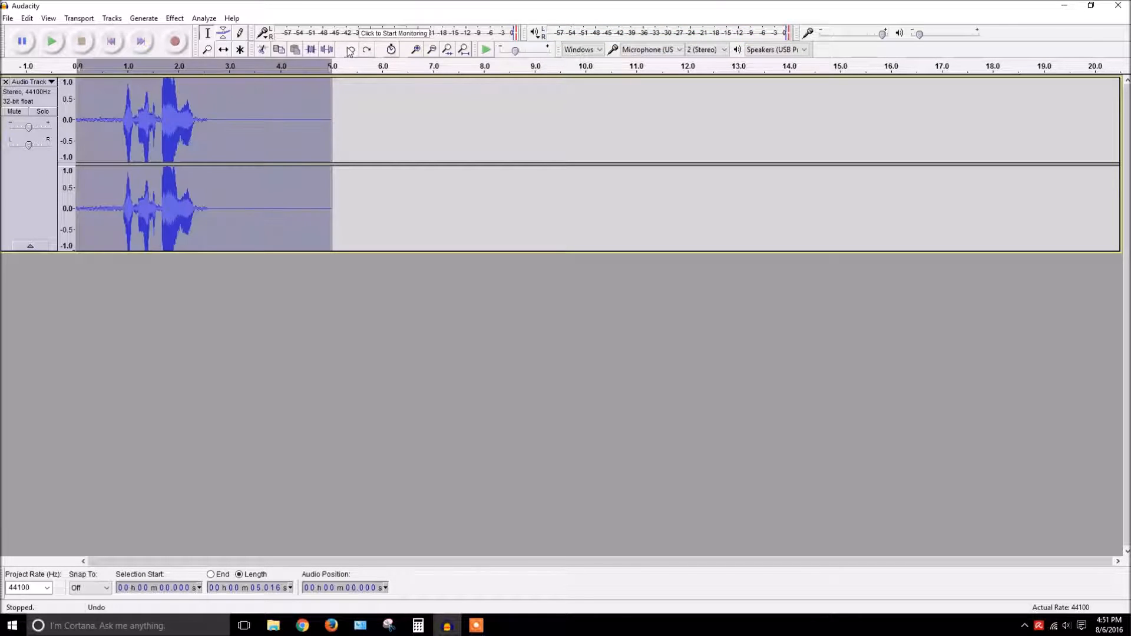
Play the unprocessed voice clip from about 0.77 s for comparison and stop playback.
left_click(116, 141)
key("space")
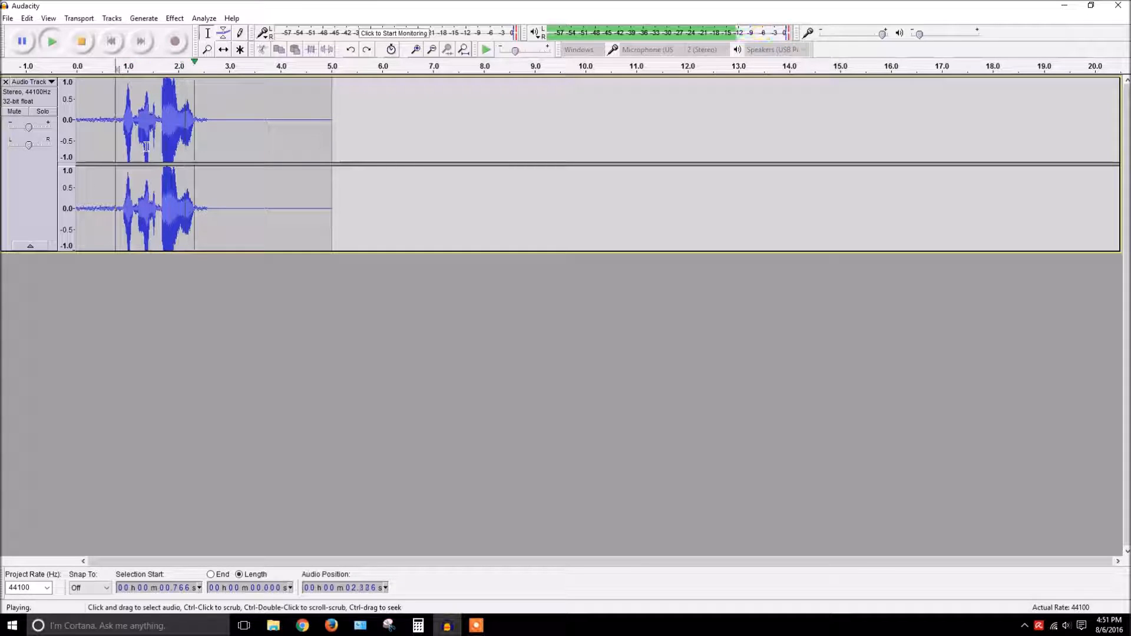
left_click(160, 148)
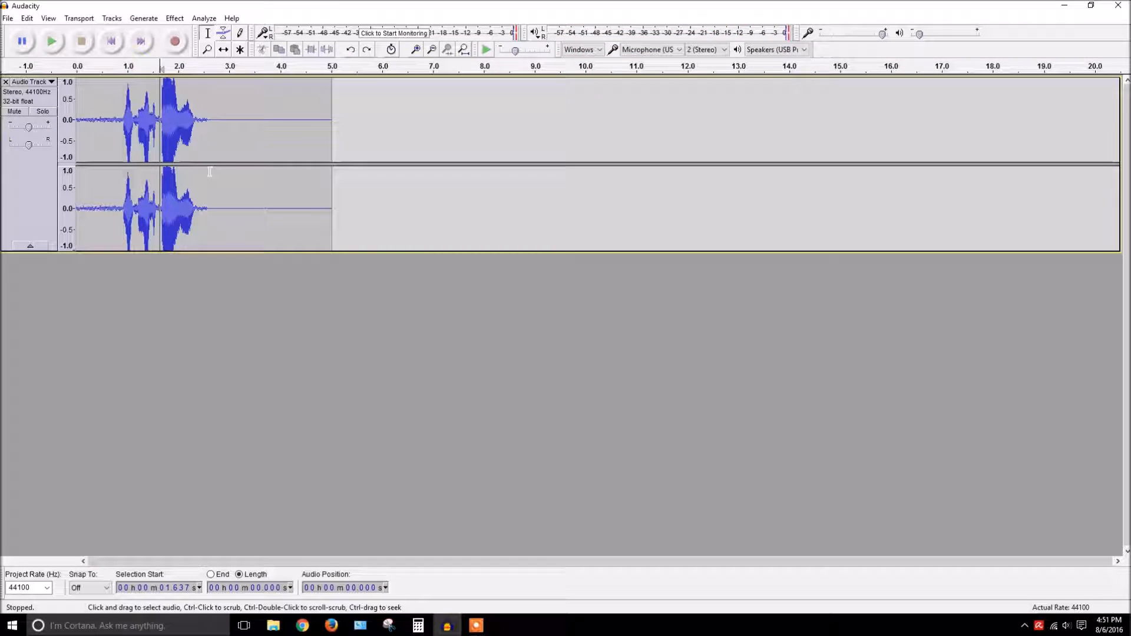
With the whole clip selected, try the Time Shift, Multi-Tool and Draw modes, and return to the Selection tool.
double_click(232, 183)
left_click(224, 51)
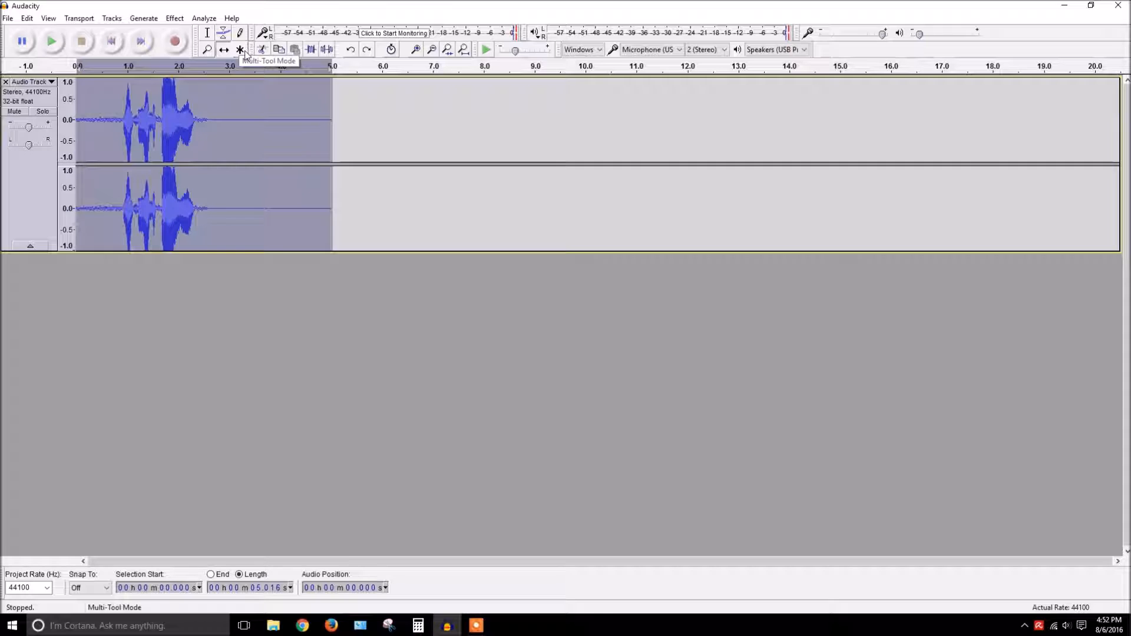
left_click(241, 50)
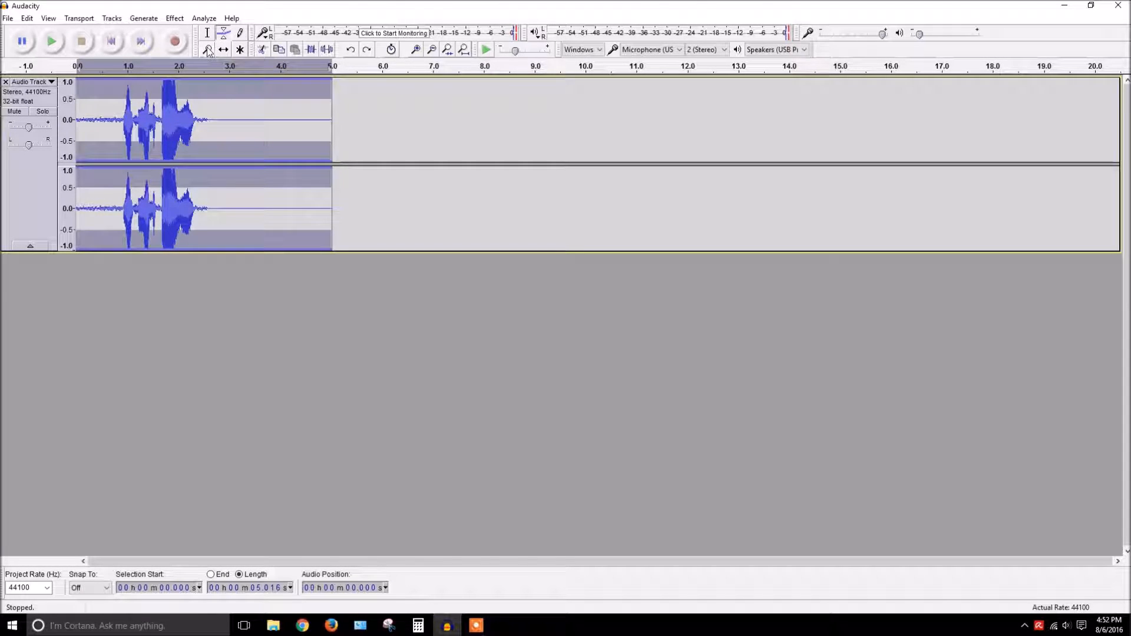
left_click(241, 34)
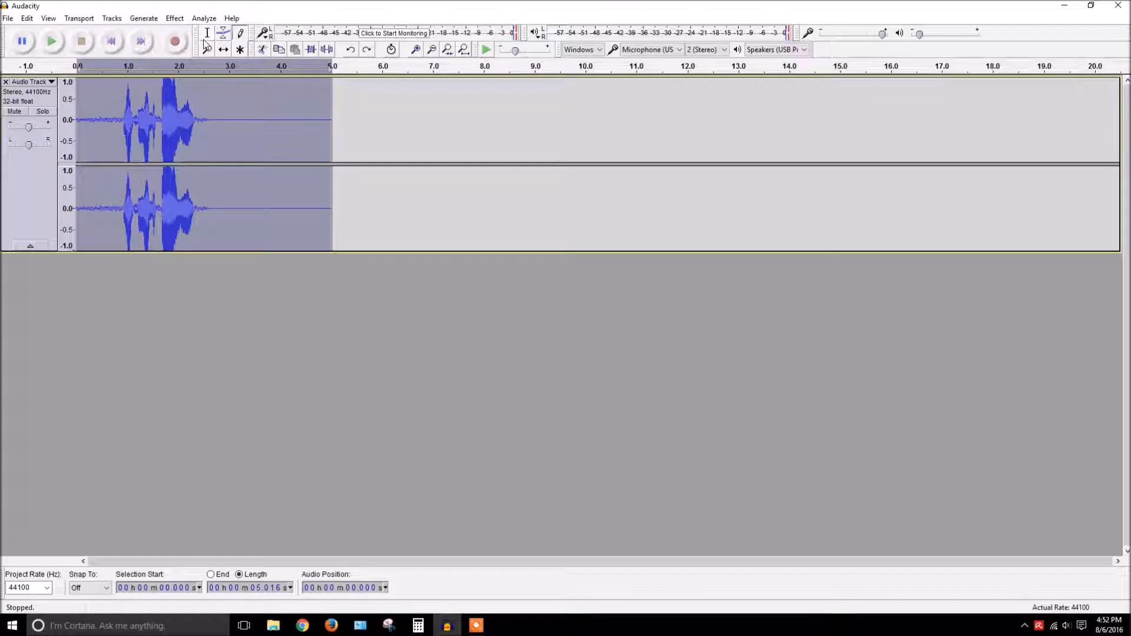
left_click(207, 34)
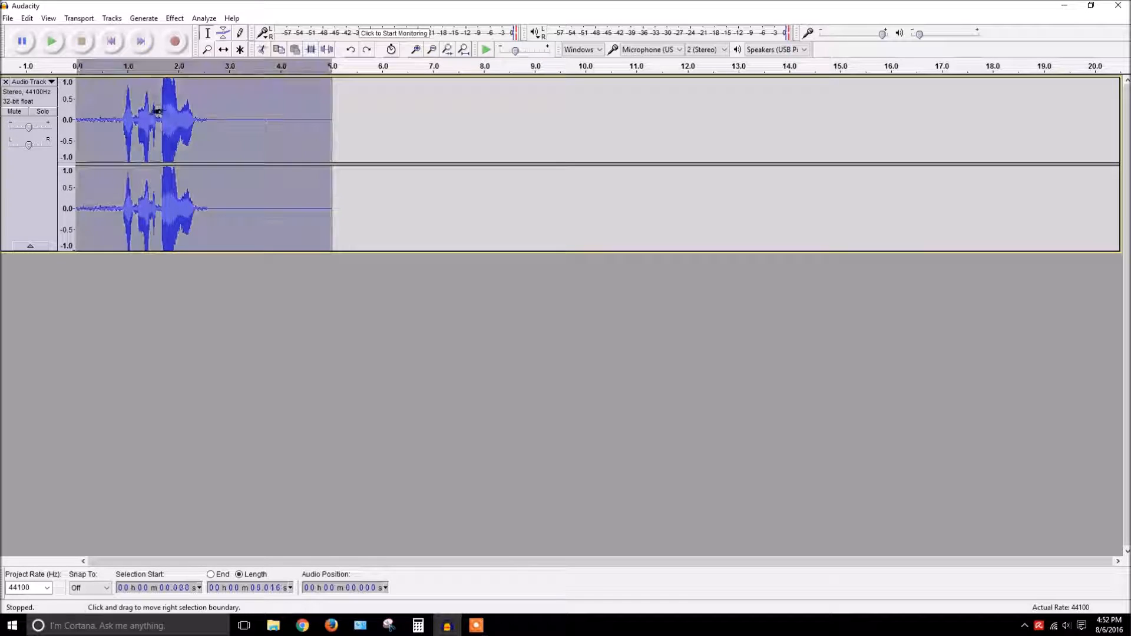
left_click_drag(162, 194, 296, 194)
left_click(188, 118)
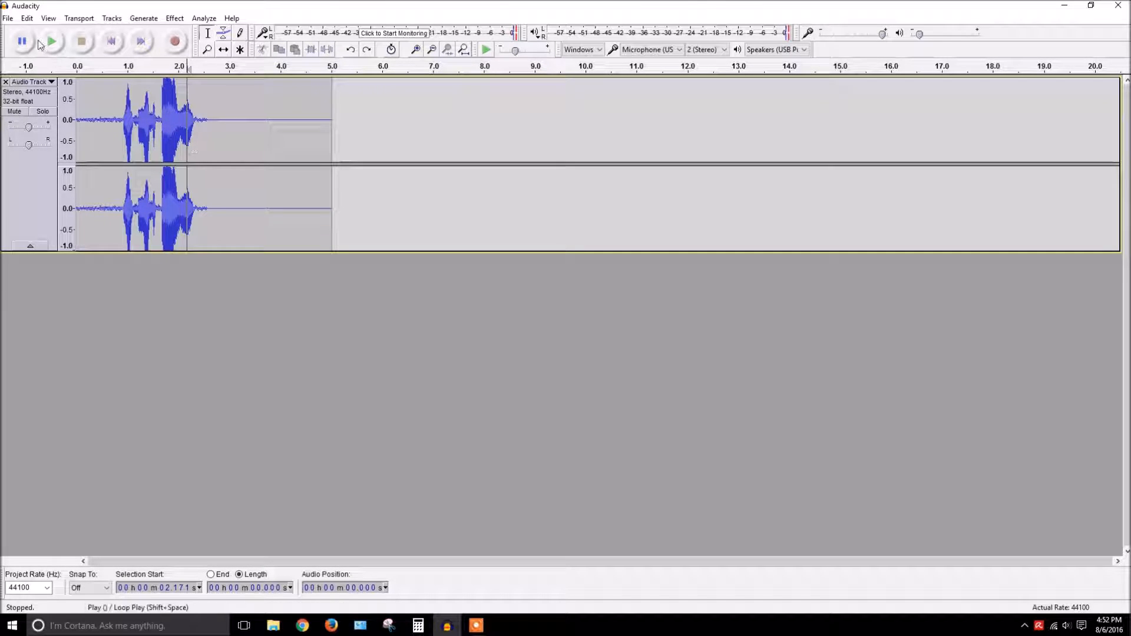
Start saving the work as an Audacity project (*.aup) and cancel the save without naming the file.
left_click(4, 20)
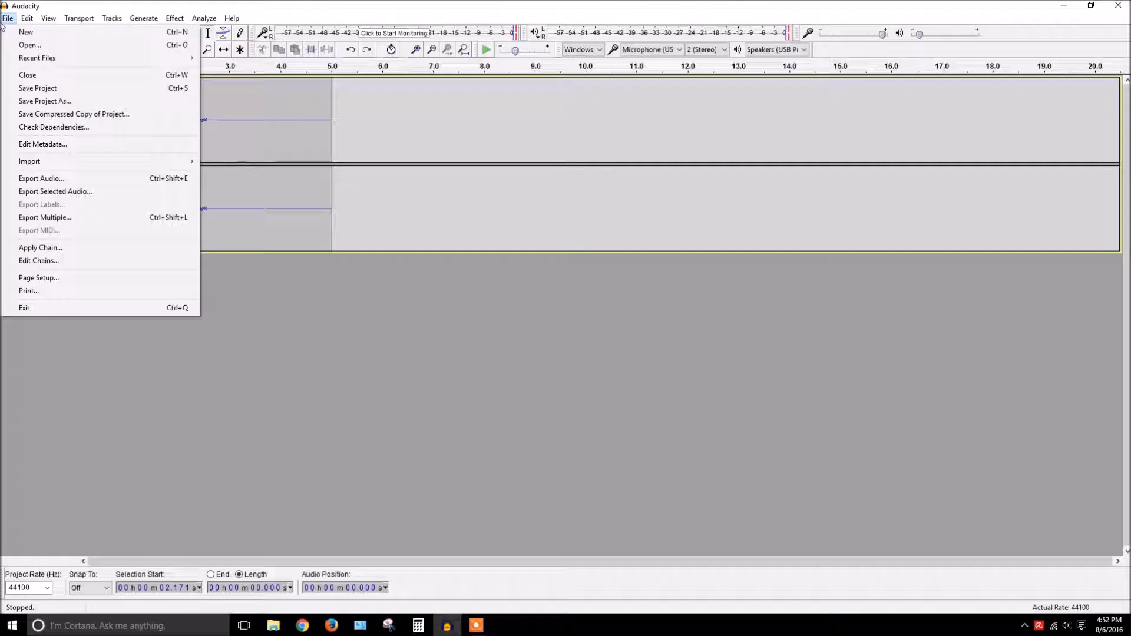
left_click(53, 90)
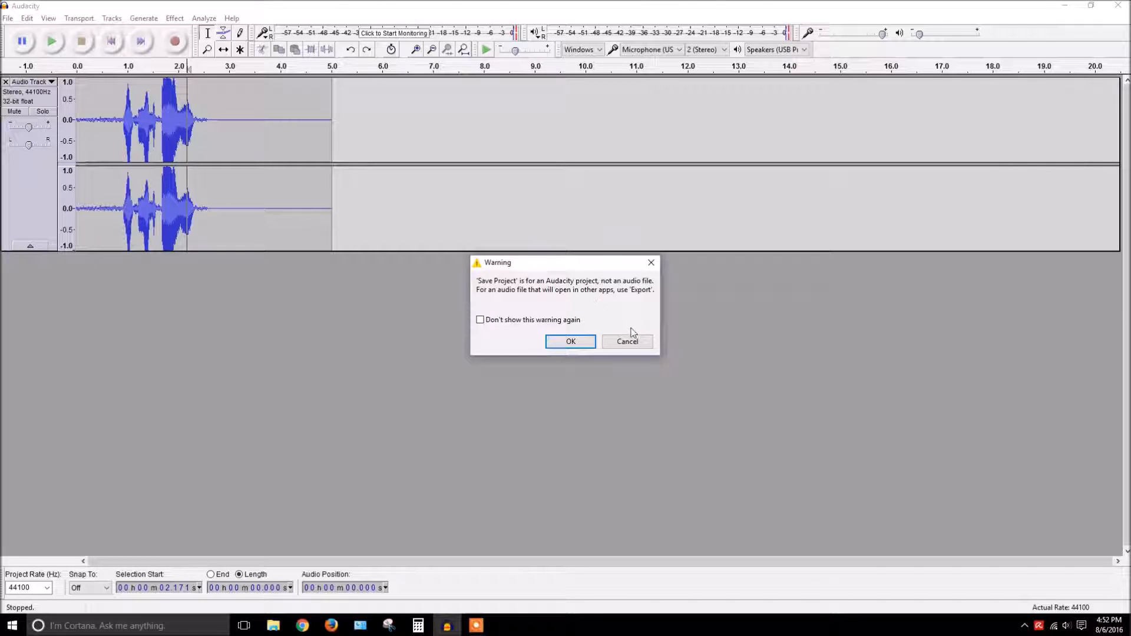
left_click(593, 345)
left_click(172, 261)
left_click(178, 268)
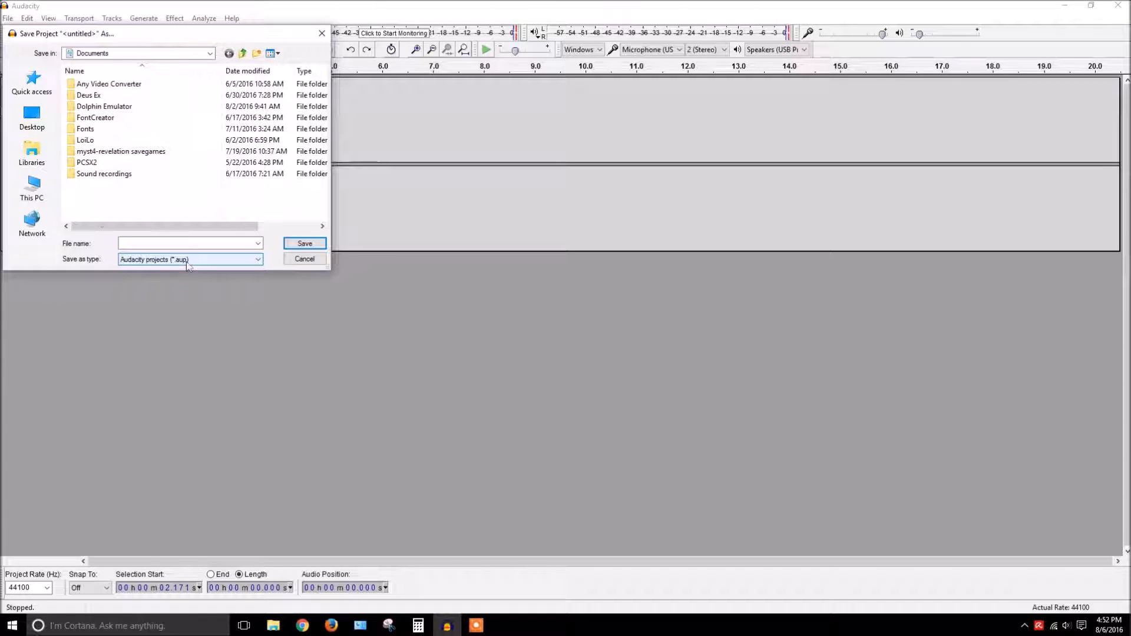
left_click(311, 260)
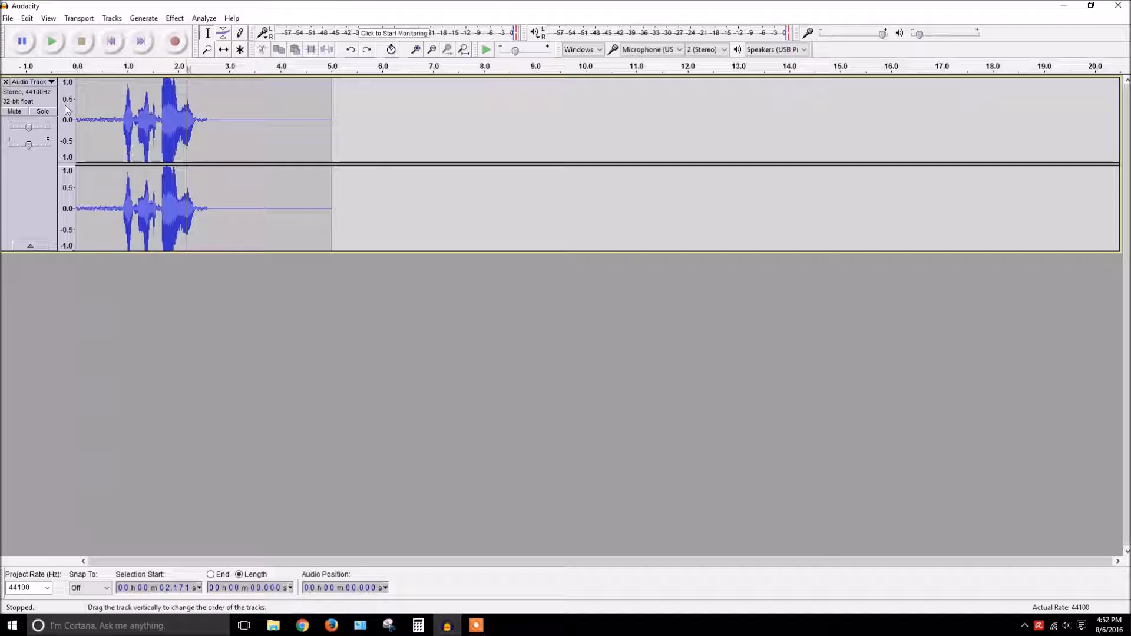
left_click(125, 125)
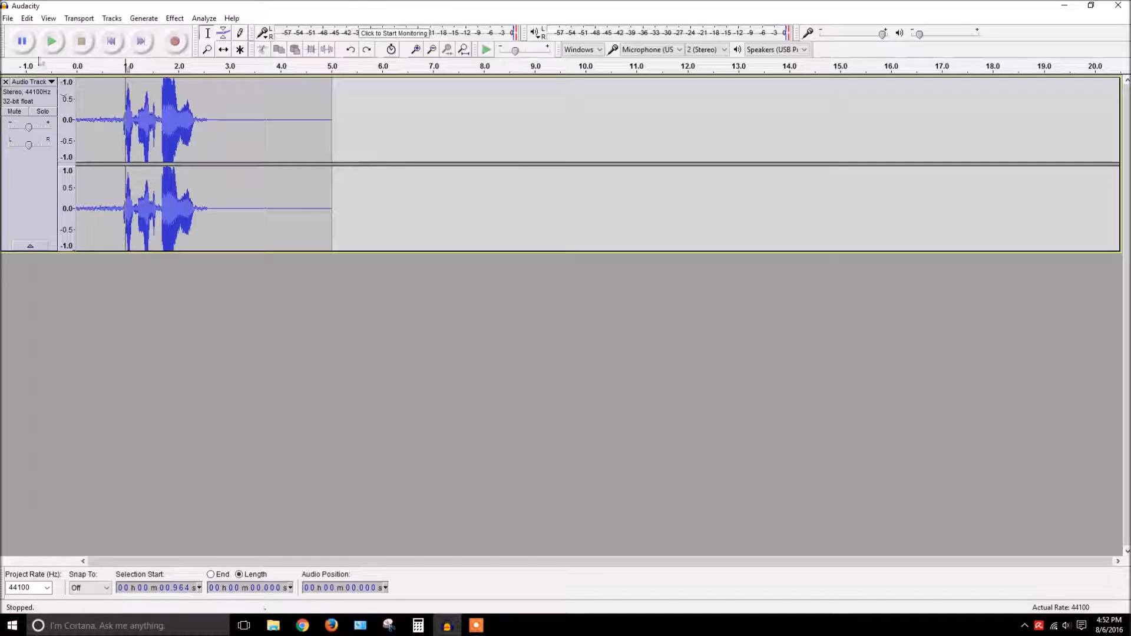
double_click(231, 147)
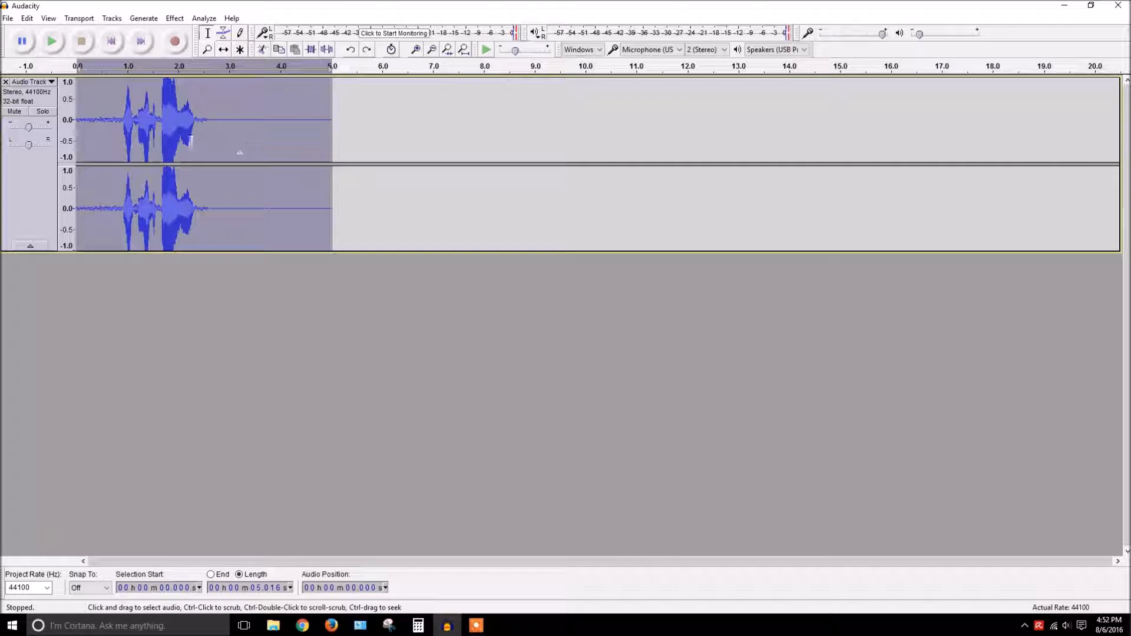
left_click(98, 139)
left_click(7, 18)
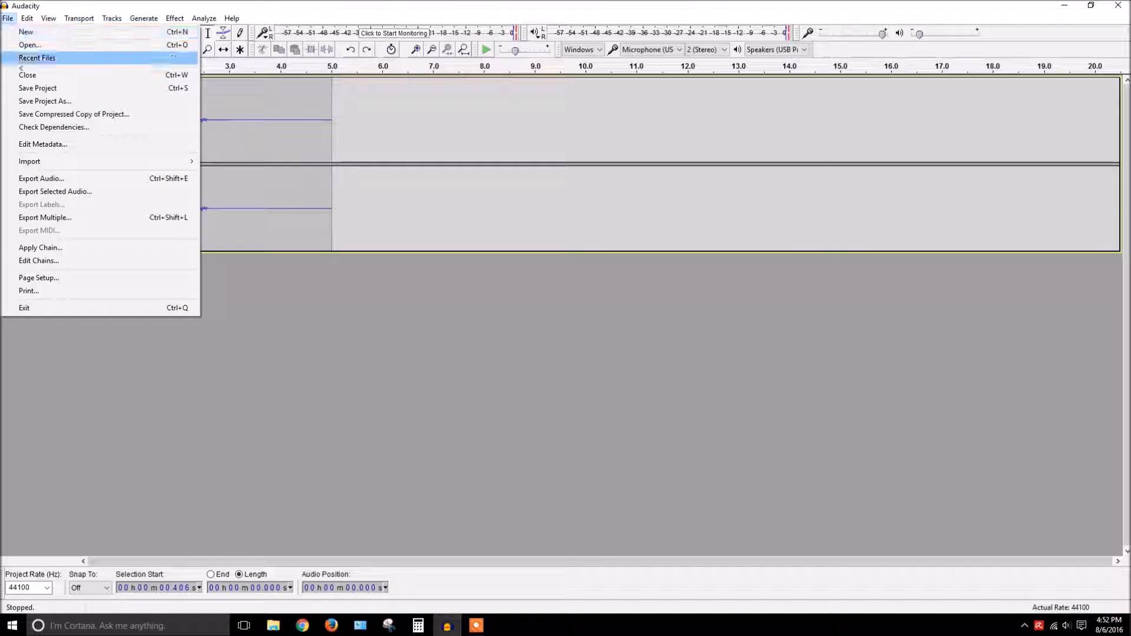
left_click(292, 260)
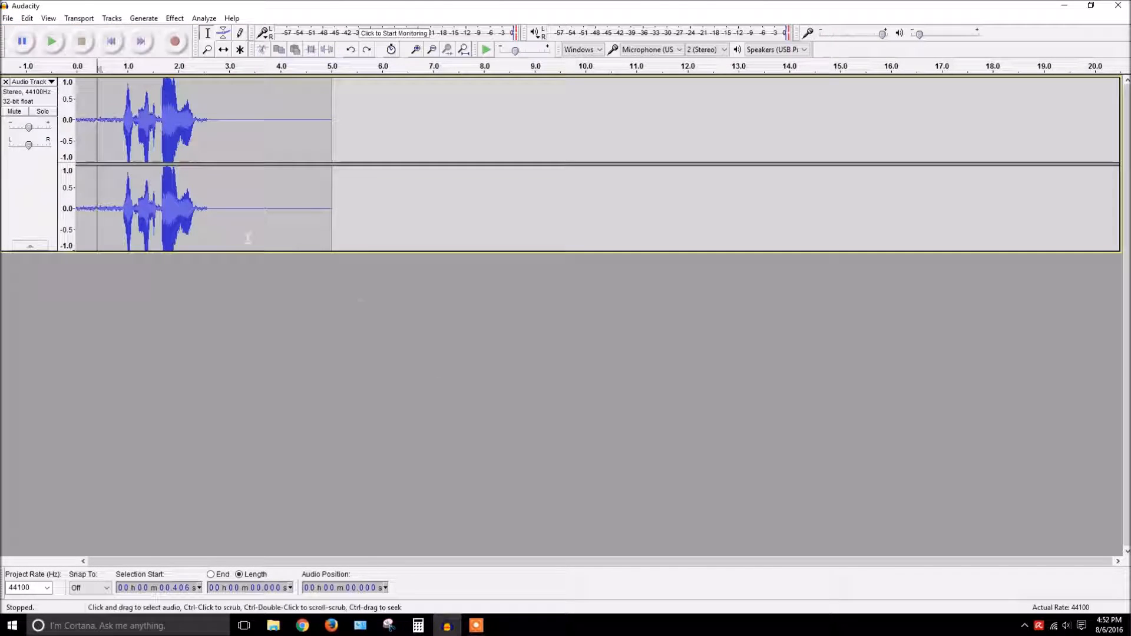
Select about 0.4 s of the voice clip around its first peak, starting at about 0.84 s.
left_click_drag(135, 141, 120, 143)
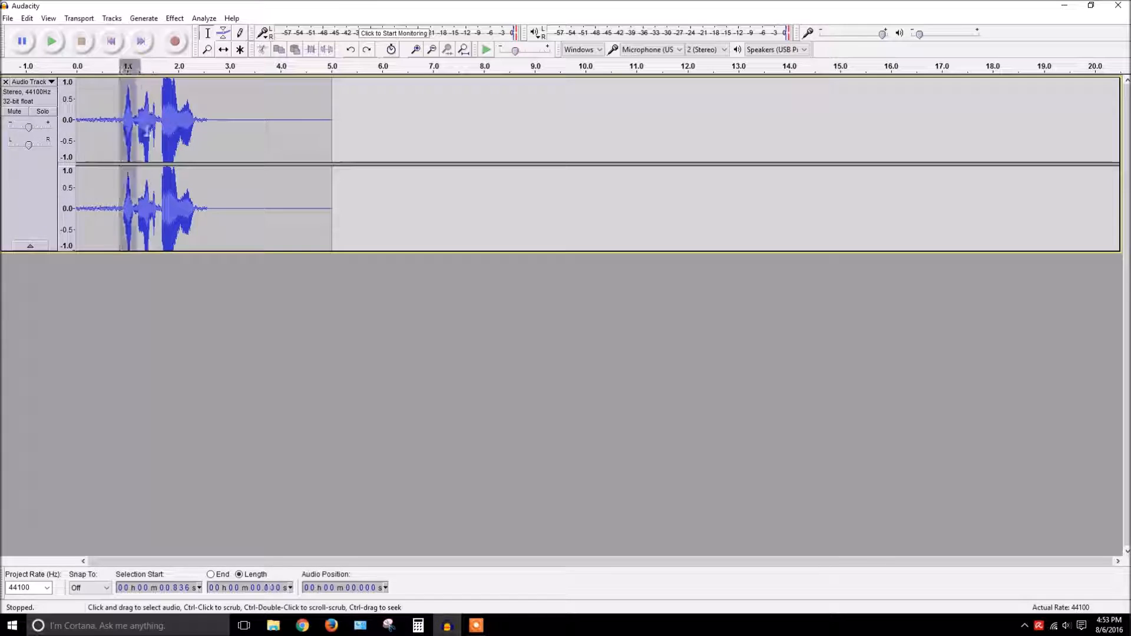
left_click(140, 146, "shift")
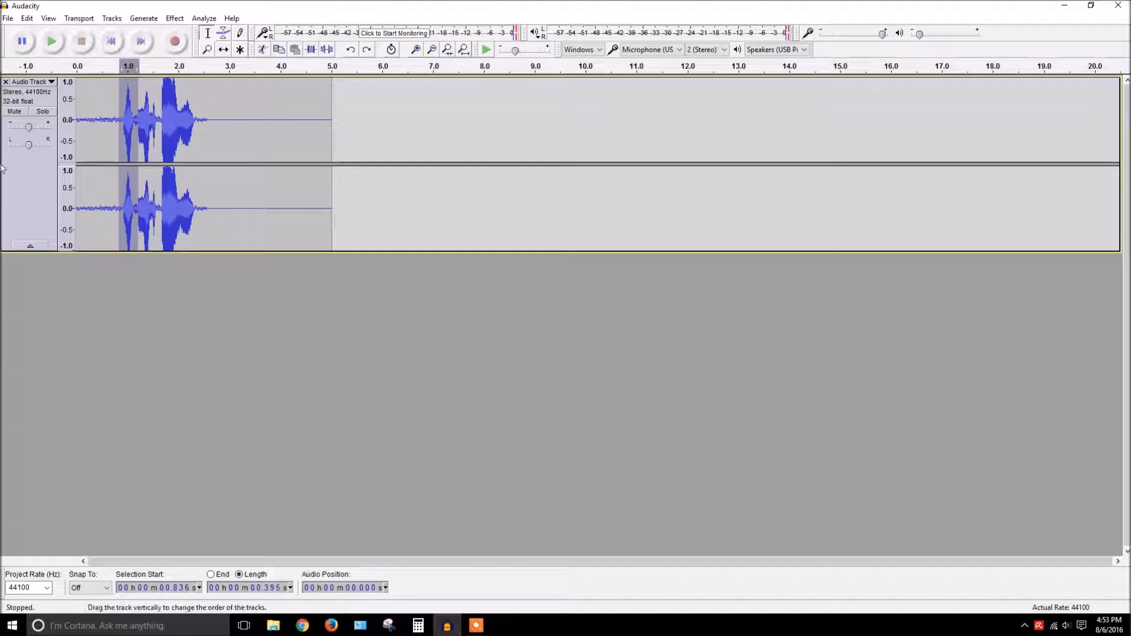
Start an audio export and set its file type to MP3 Files.
left_click(8, 18)
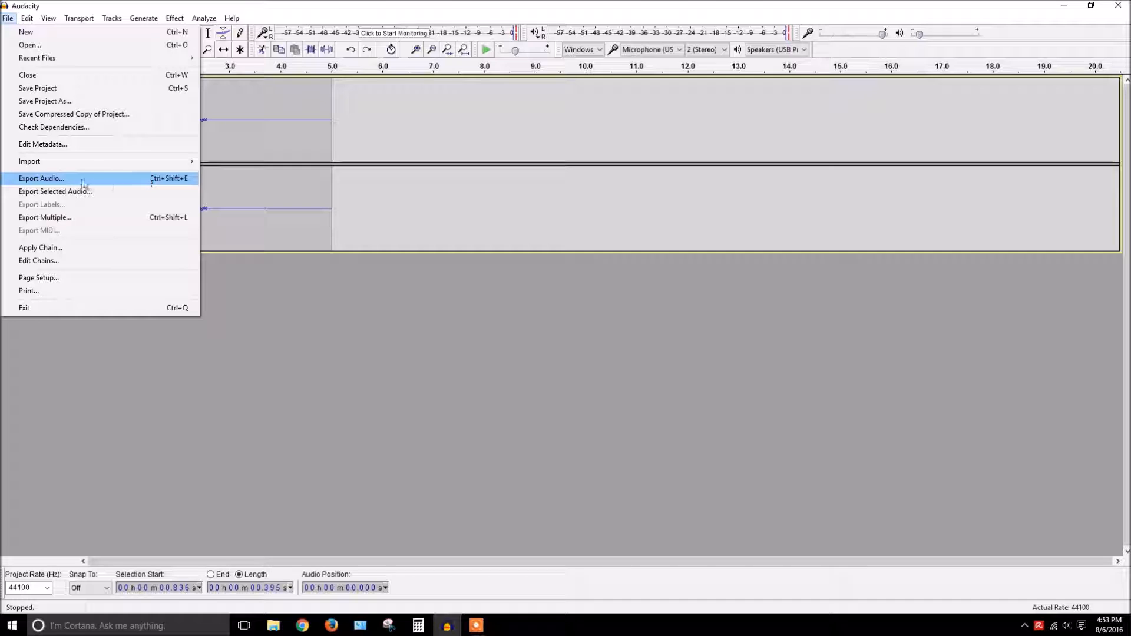
left_click(83, 179)
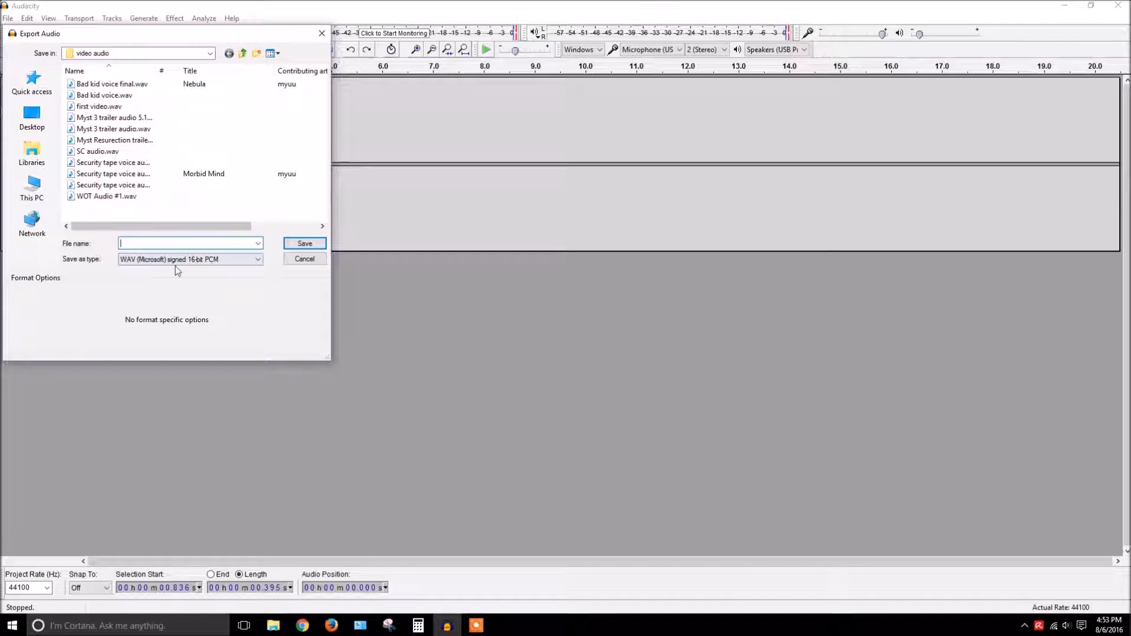
left_click(242, 265)
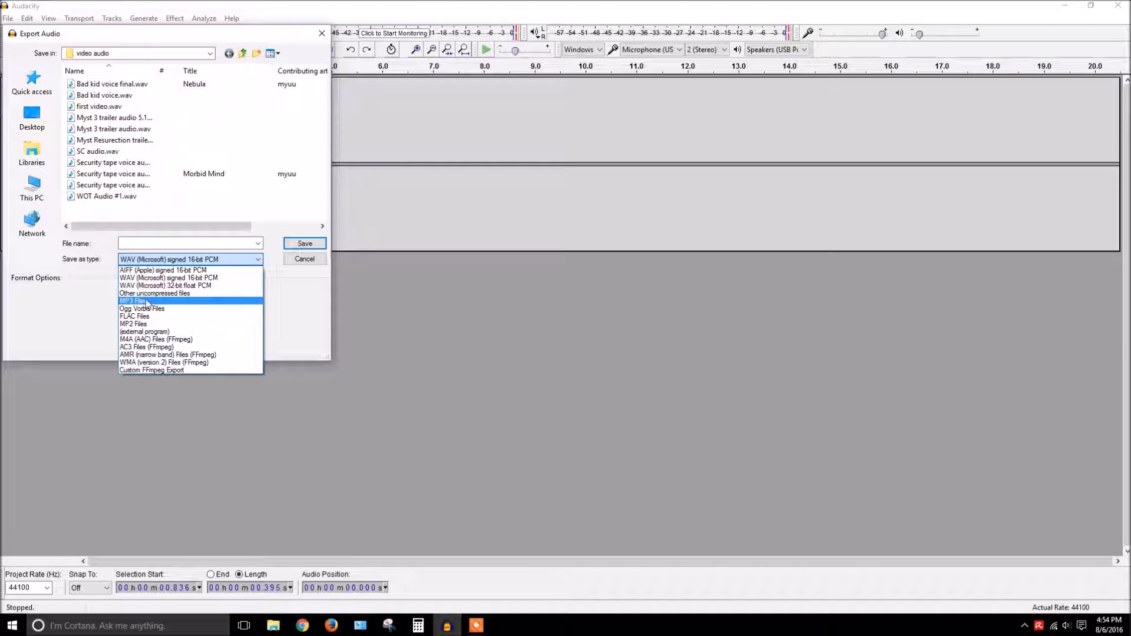
left_click(149, 301)
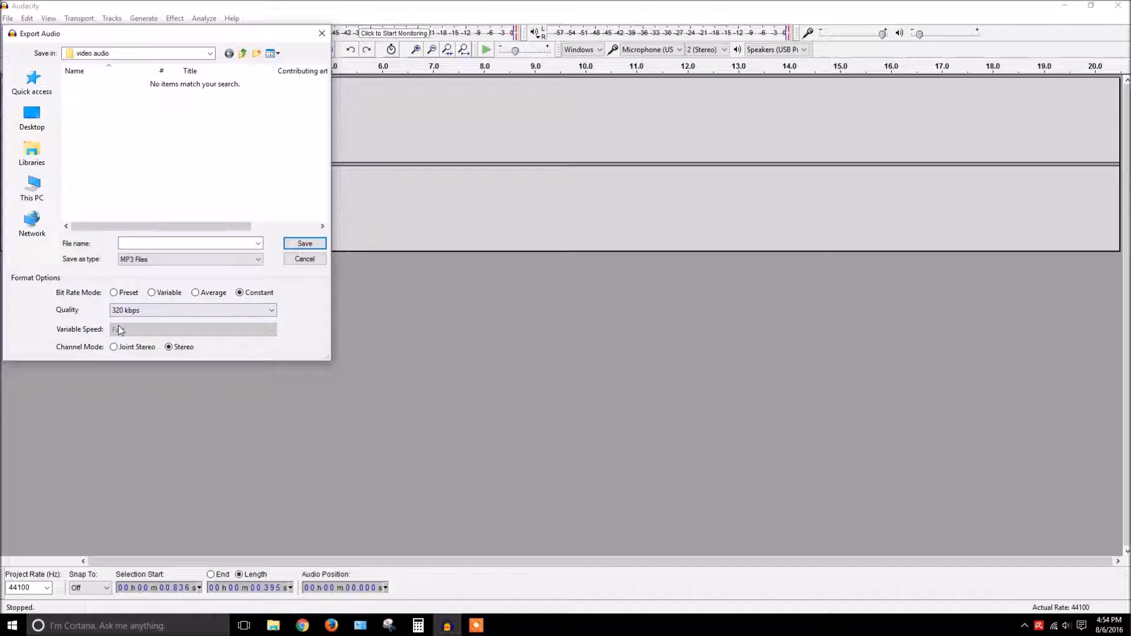
Try the MP3 bit rate modes, set Constant with 320 kbps quality, and cancel the export.
left_click(147, 310)
left_click(160, 310)
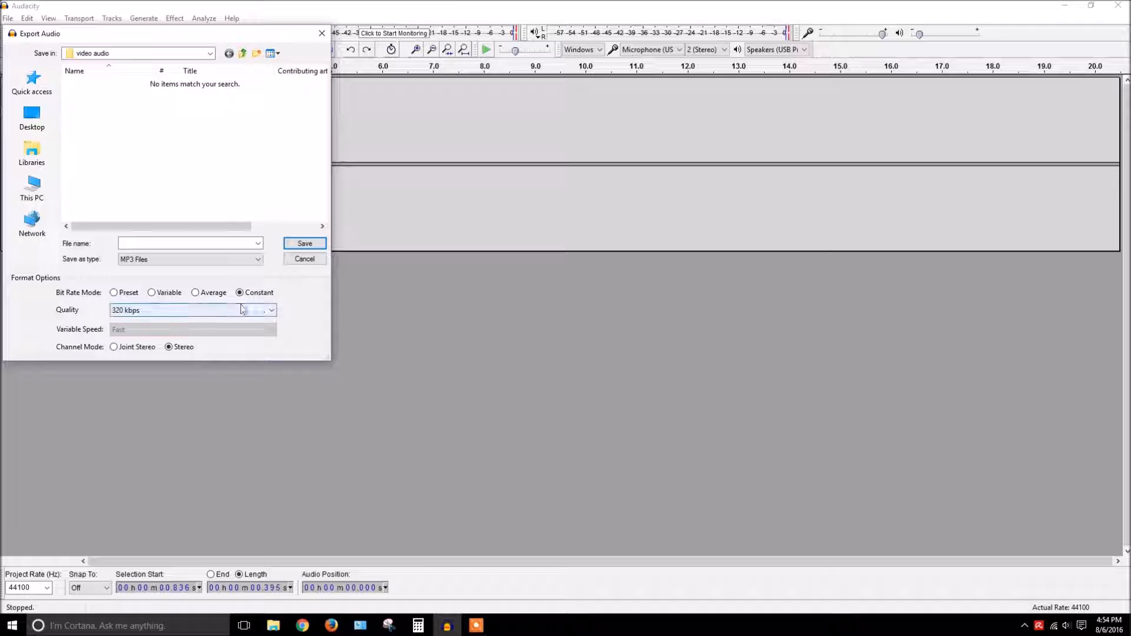
left_click(197, 293)
left_click(125, 293)
left_click(152, 293)
left_click(196, 293)
left_click(239, 293)
left_click(268, 313)
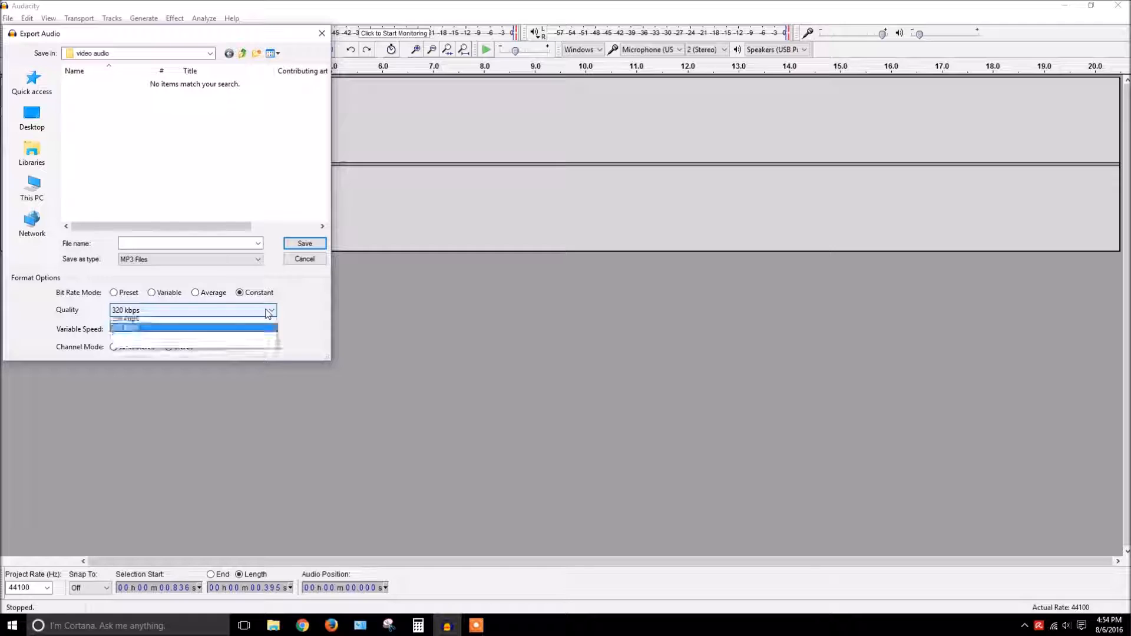
left_click(207, 311)
left_click(150, 312)
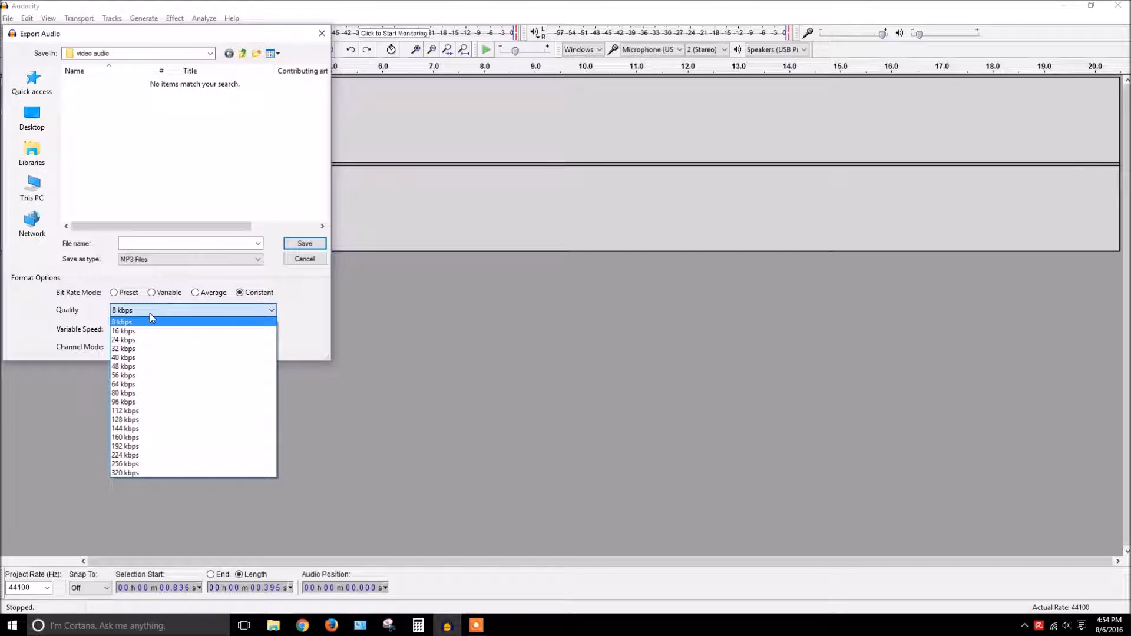
left_click(147, 472)
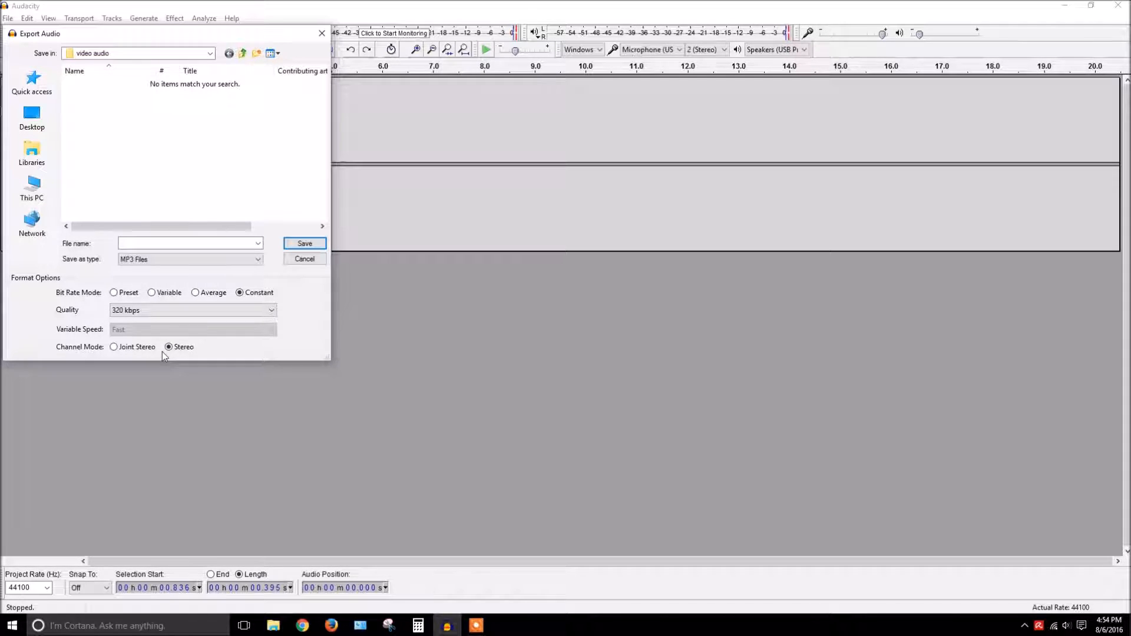
left_click(304, 259)
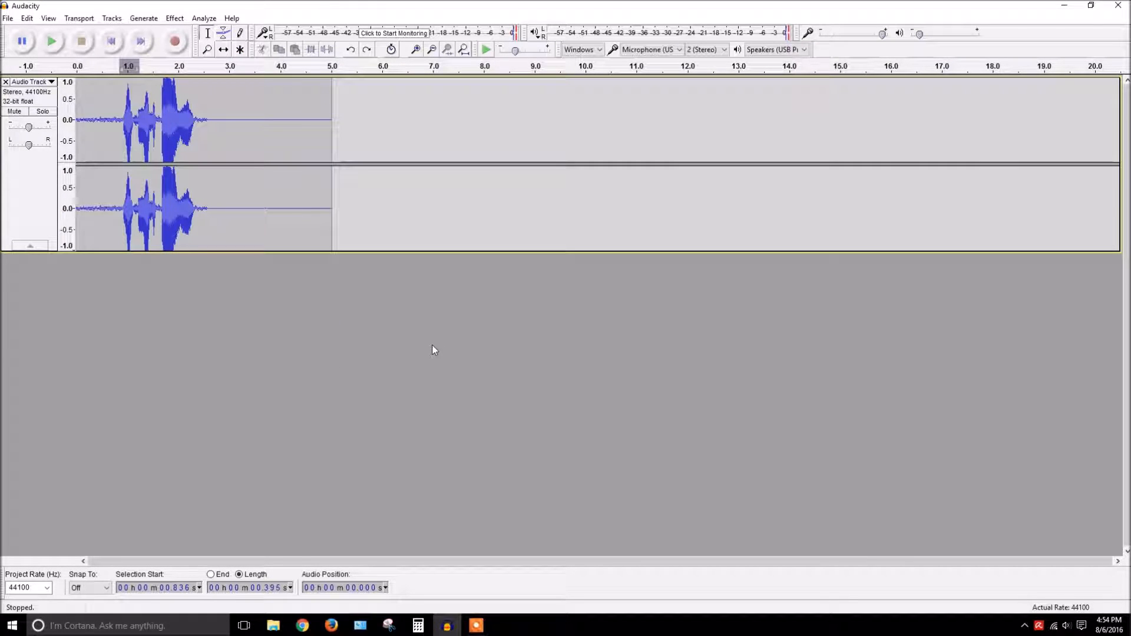
Examine the program's version in the About Audacity information and close it.
left_click(231, 18)
left_click(288, 135)
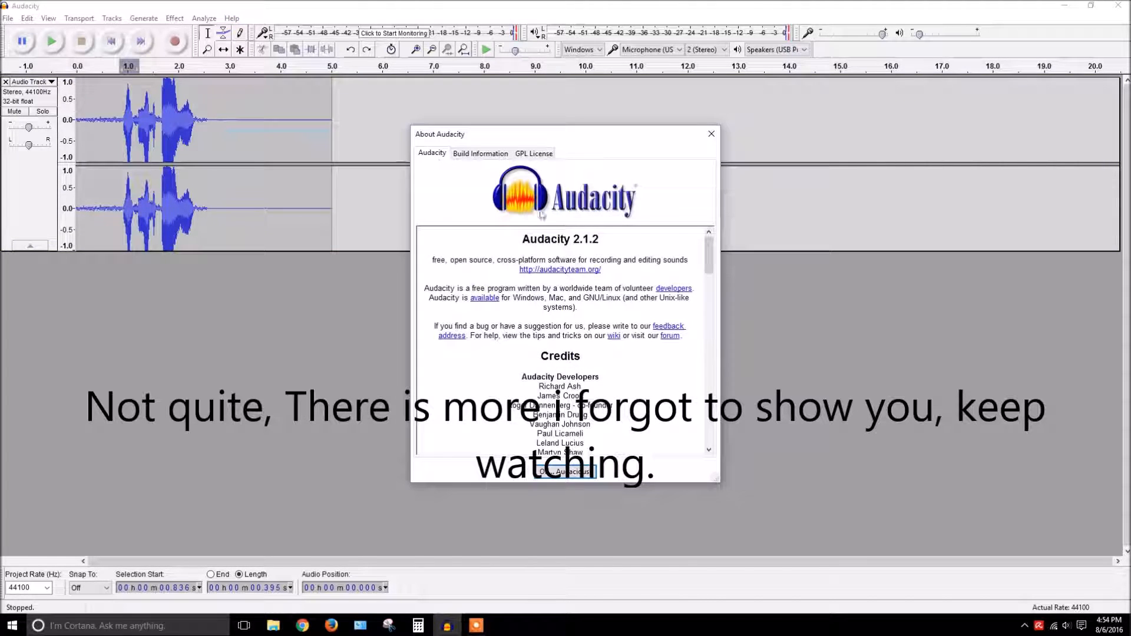
left_click(711, 134)
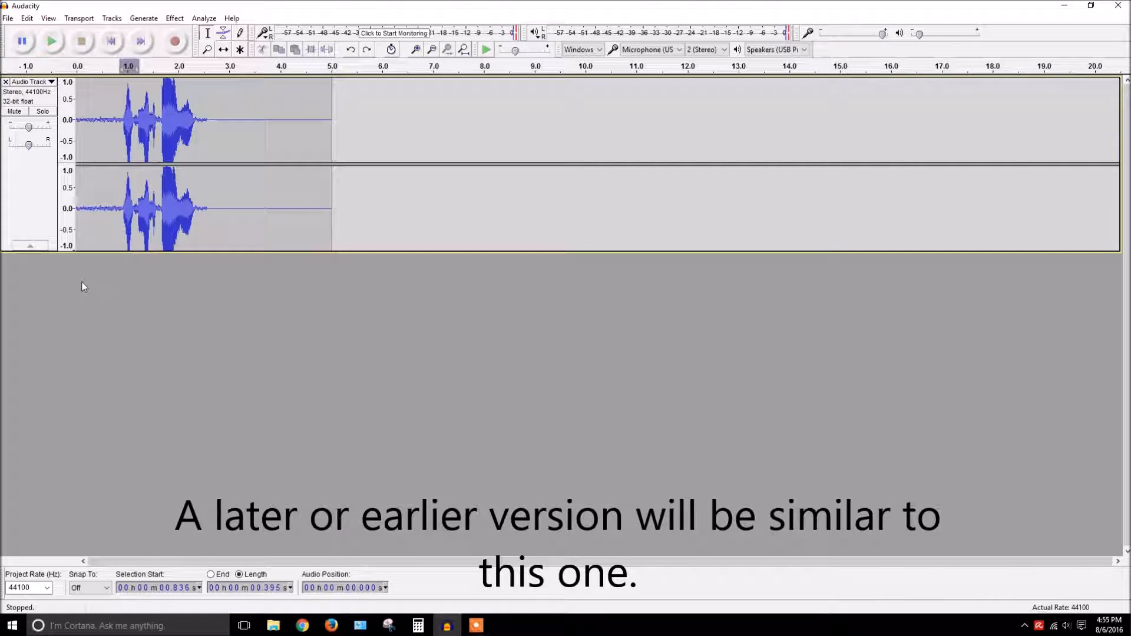
Close Audacity without saving the project, and launch it again from the desktop.
left_click(1118, 5)
left_click(605, 315)
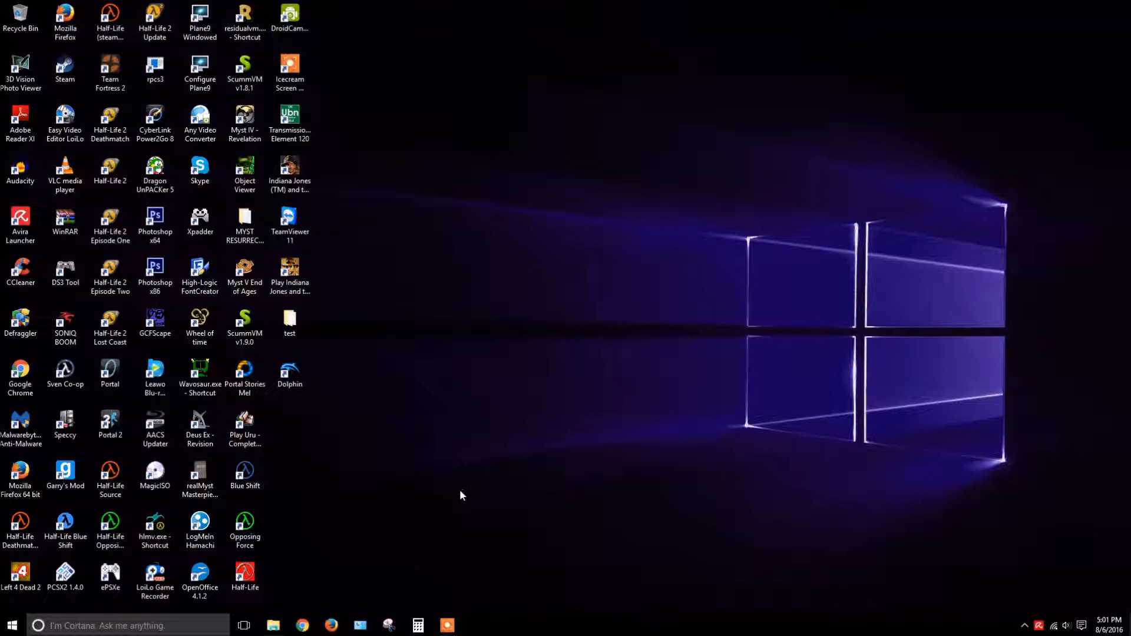
double_click(22, 172)
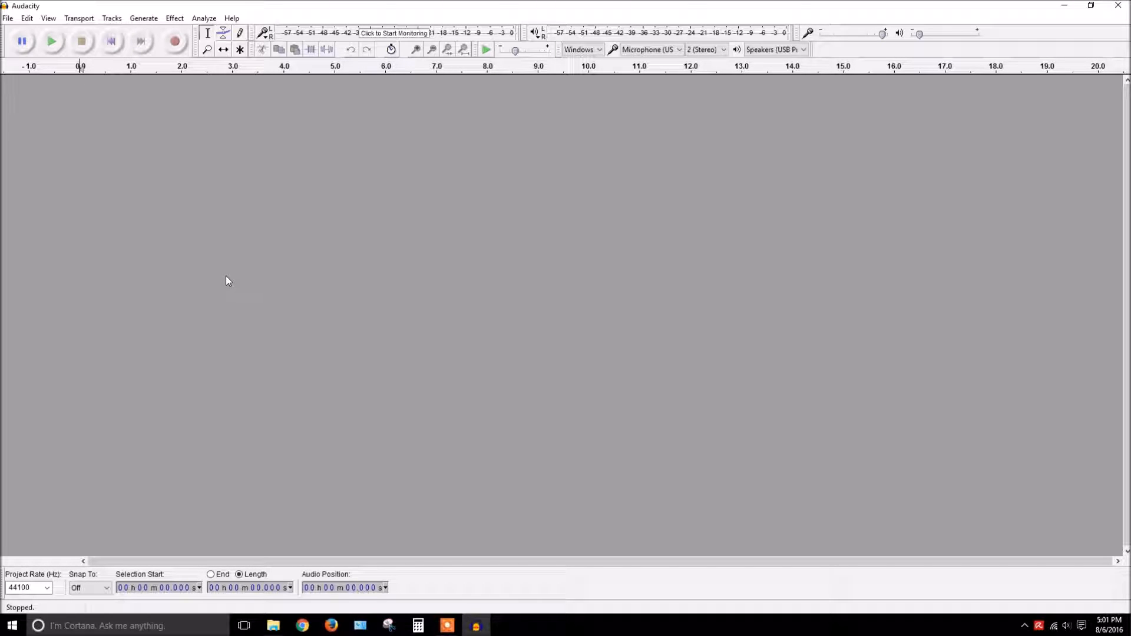
Generate a silence of 2.446 s on a new audio track and place the cursor near its start.
left_click(144, 18)
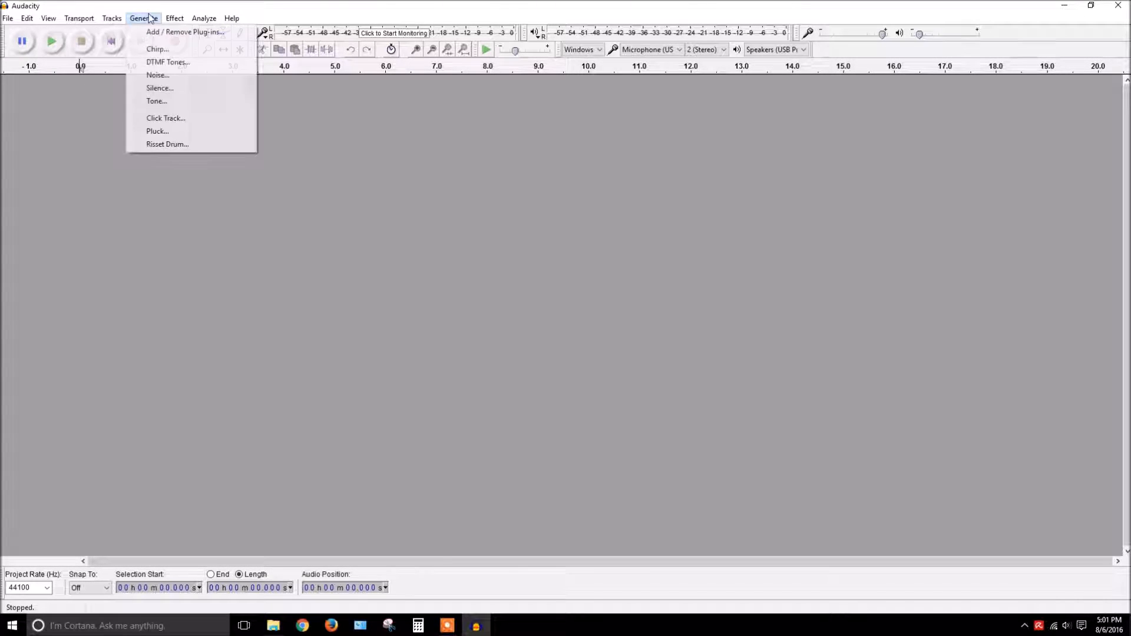
left_click(172, 92)
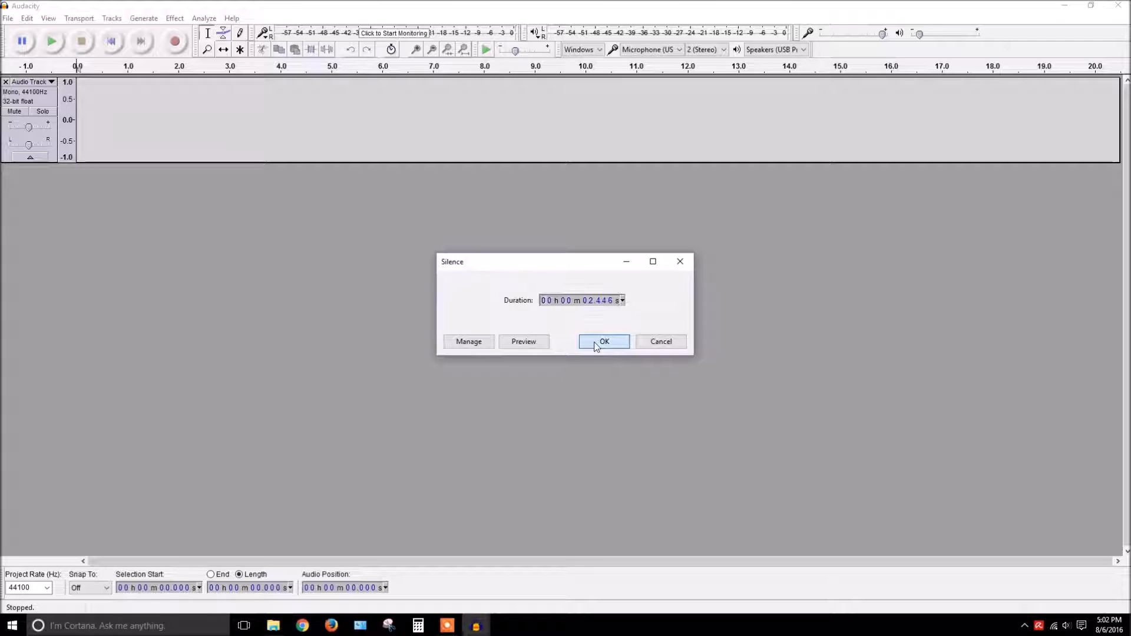
left_click(595, 343)
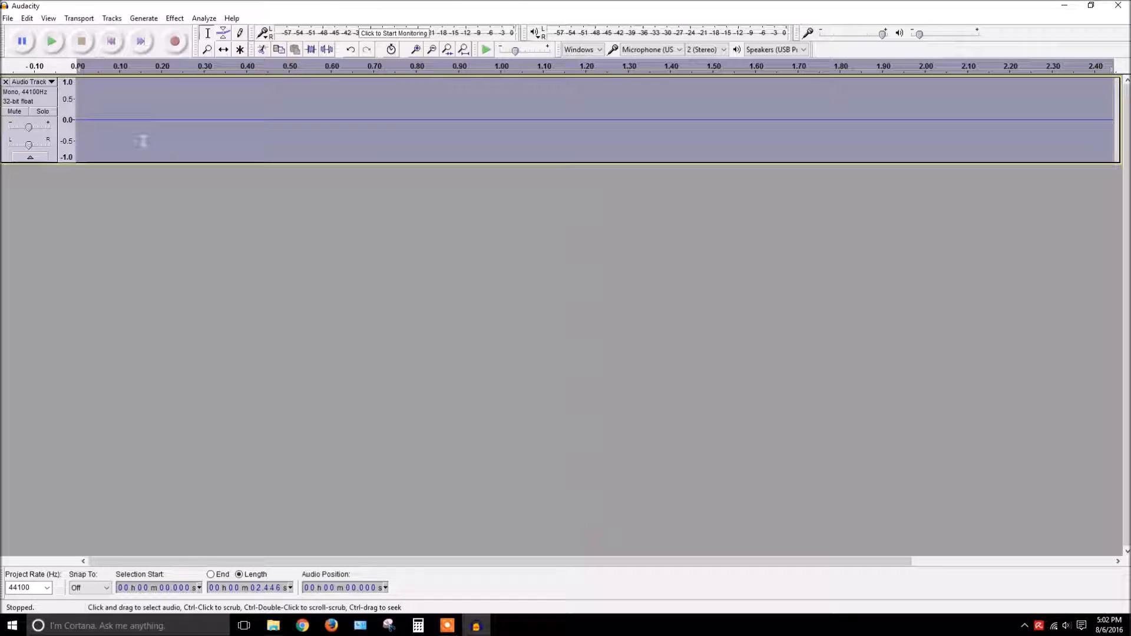
left_click(210, 118)
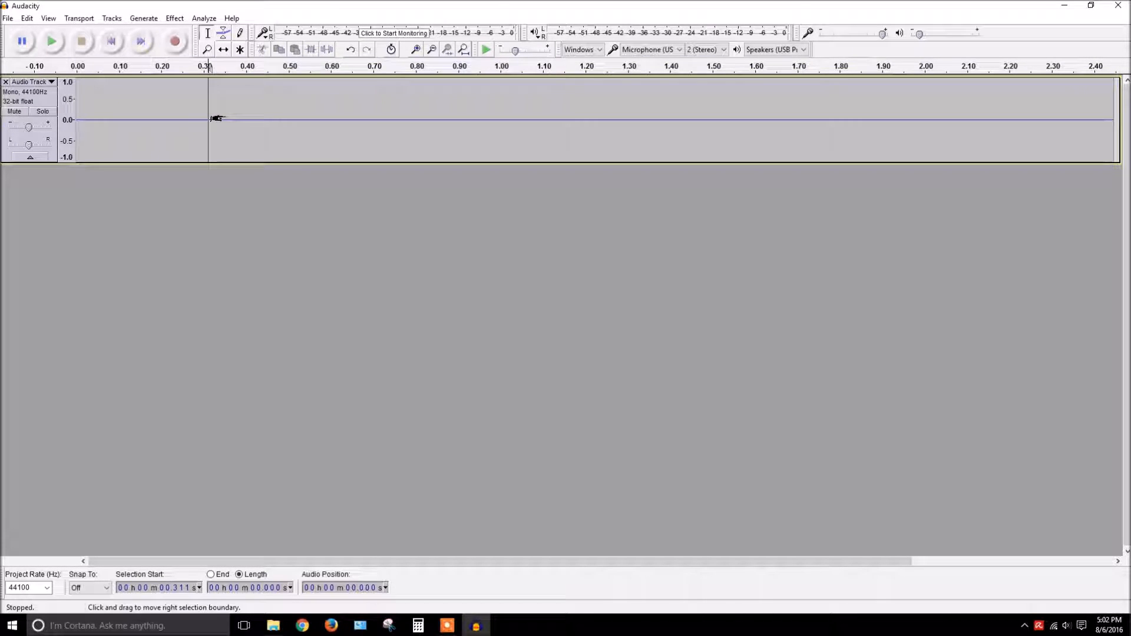
left_click(125, 118)
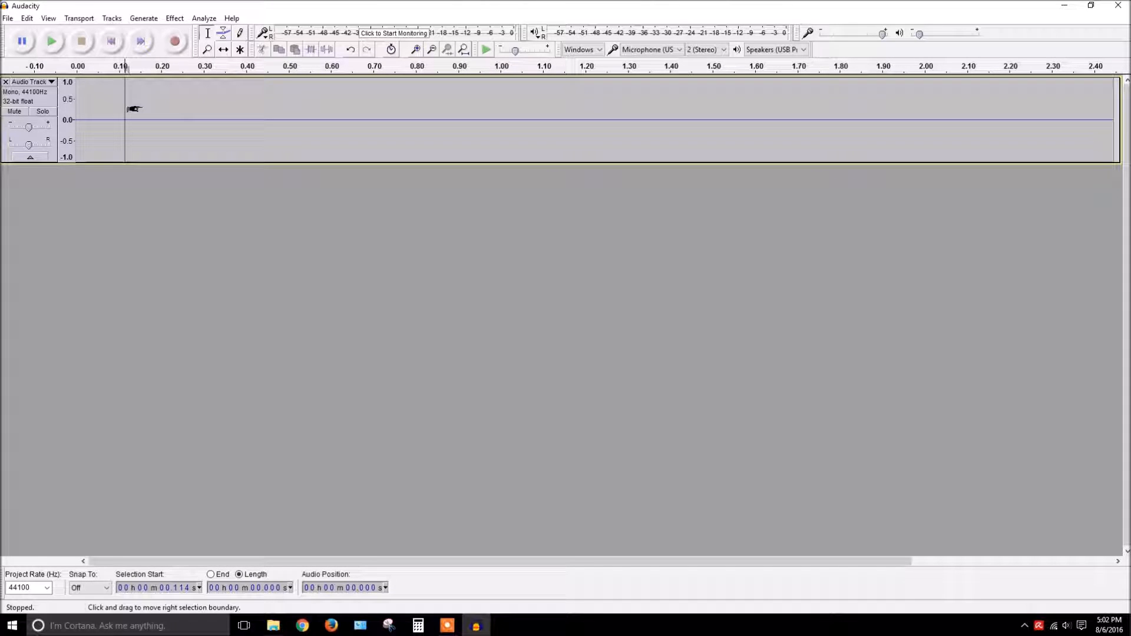
Examine the silent clip at different timeline scales, from hours-long to fractions of a second.
scroll(239, 184, "down", 3)
scroll(239, 184, "up", 1)
scroll(239, 184, "down", 1)
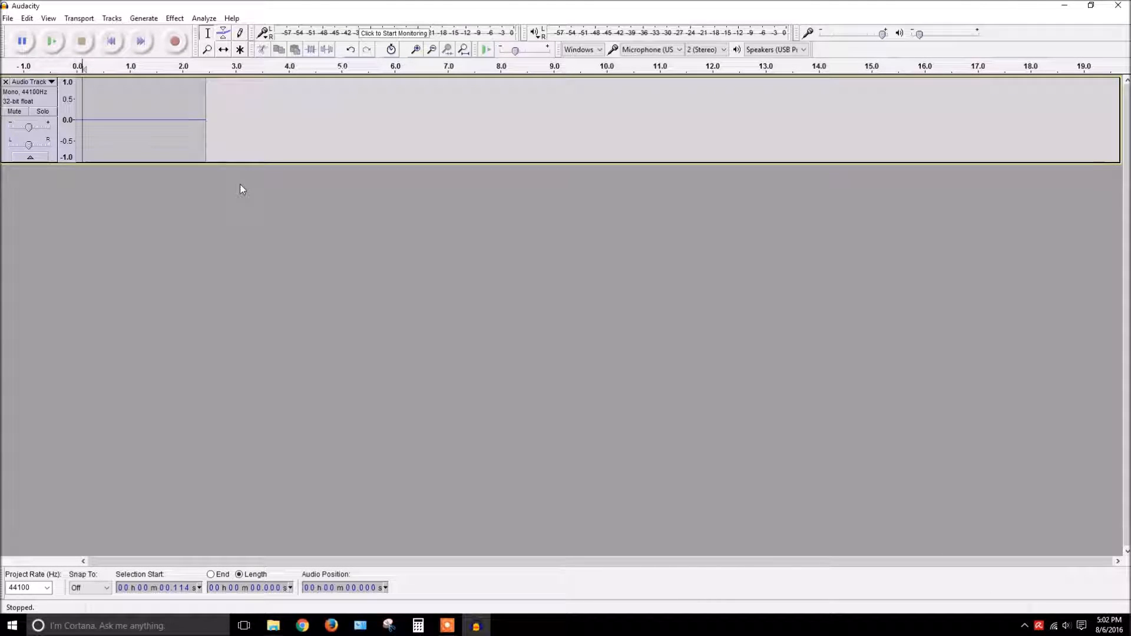
scroll(239, 184, "up", 2)
scroll(239, 184, "up", 3)
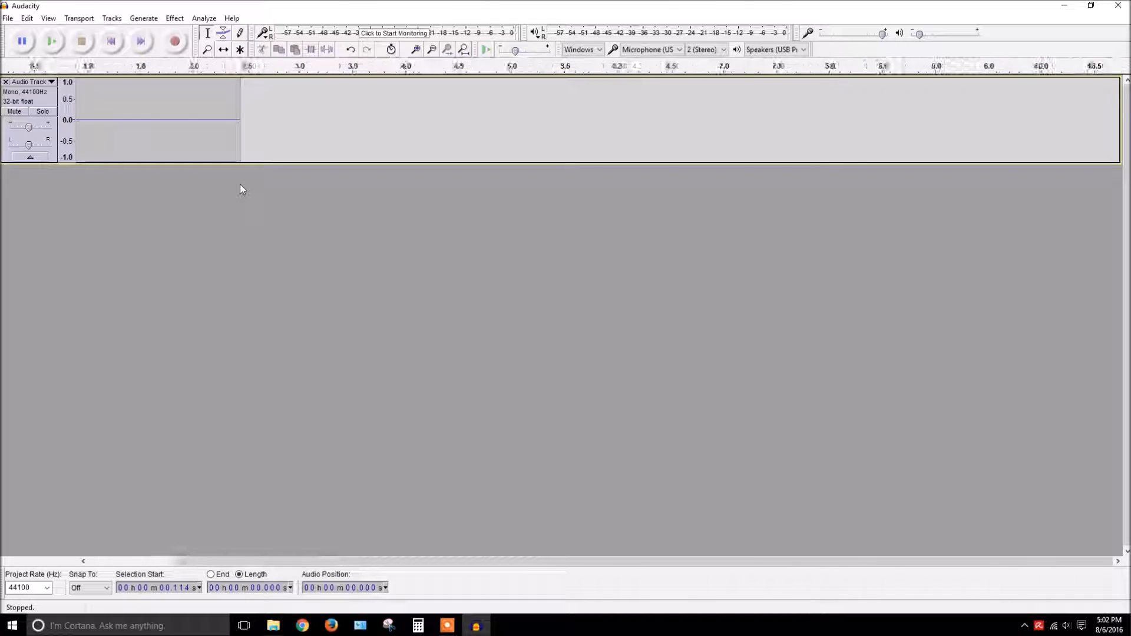
scroll(239, 184, "down", 10)
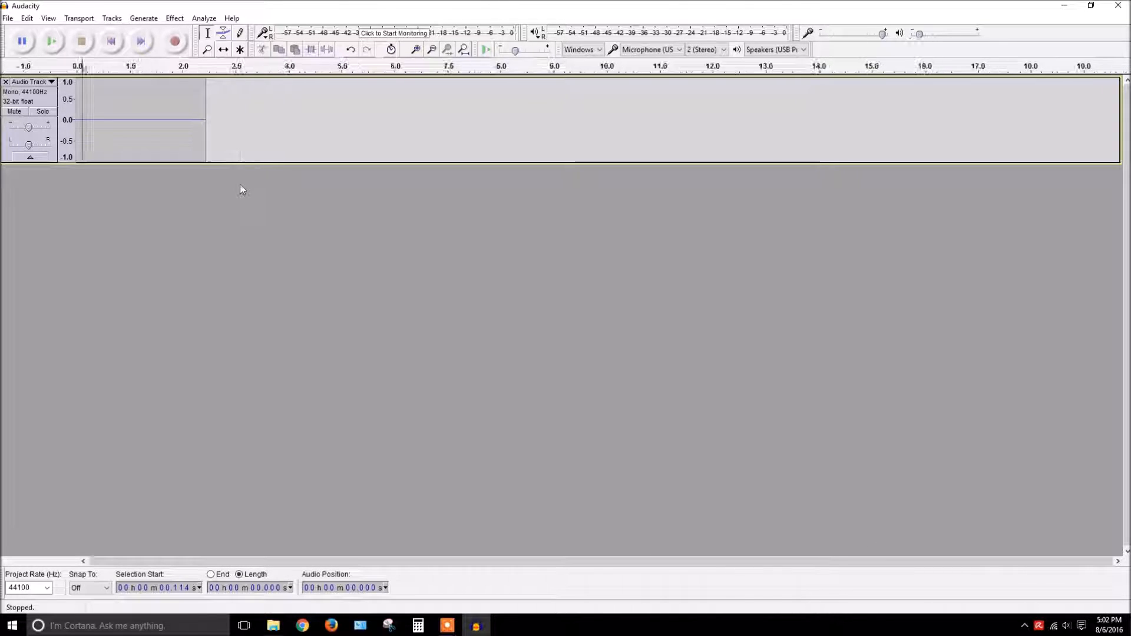
scroll(240, 183, "down", 11)
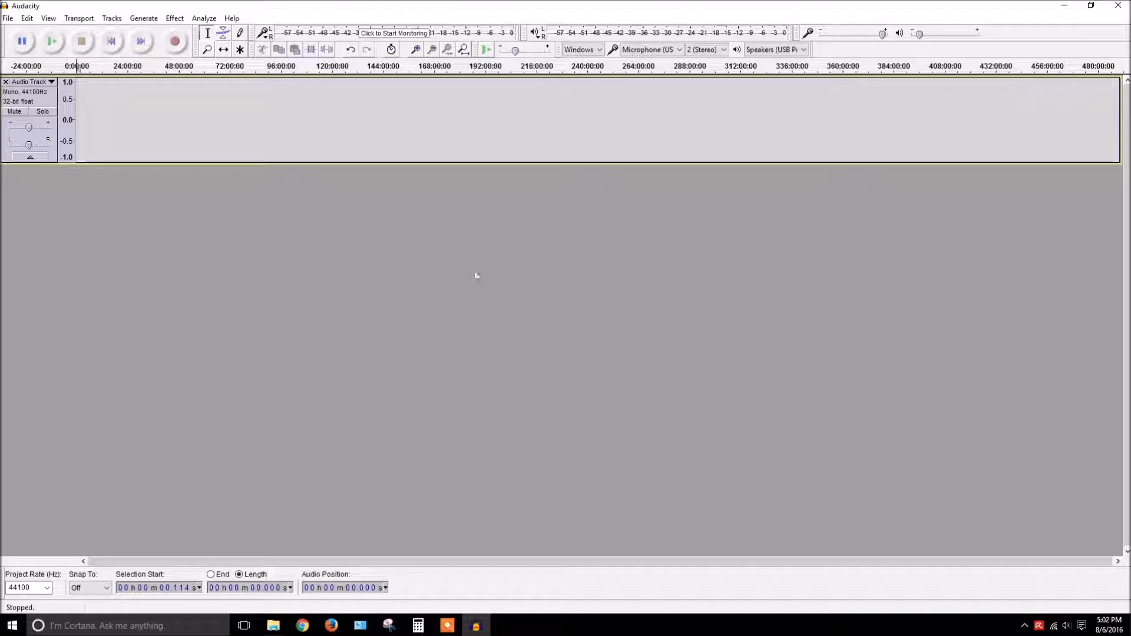
scroll(271, 247, "up", 15)
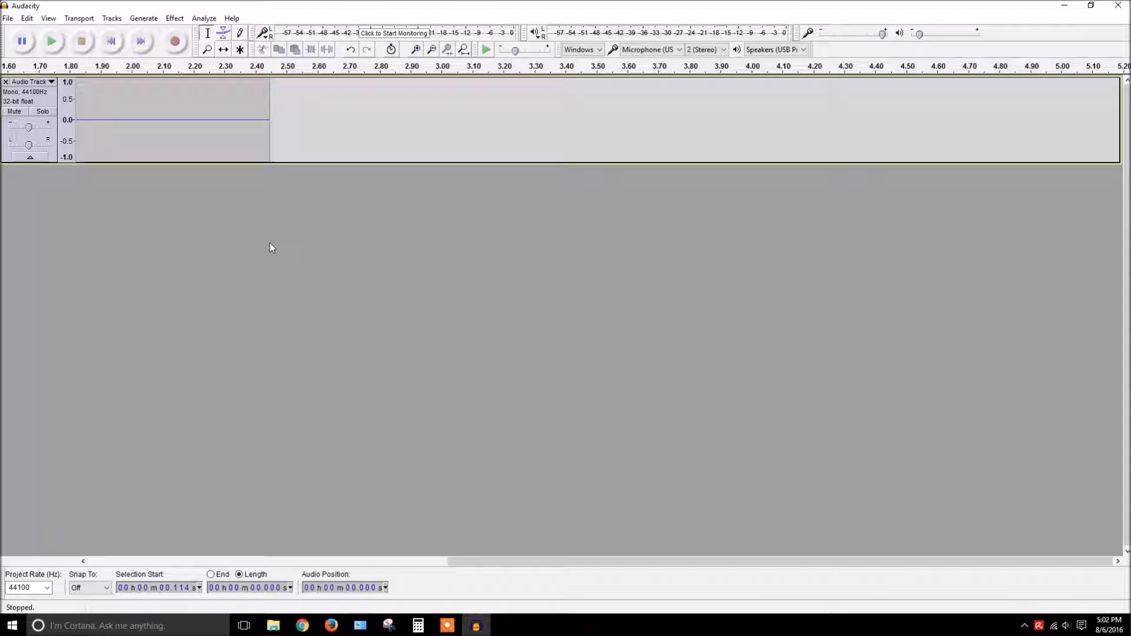
Pan back and forth along the timeline to view the silent clip and return to its start.
scroll(271, 248, "left", 10)
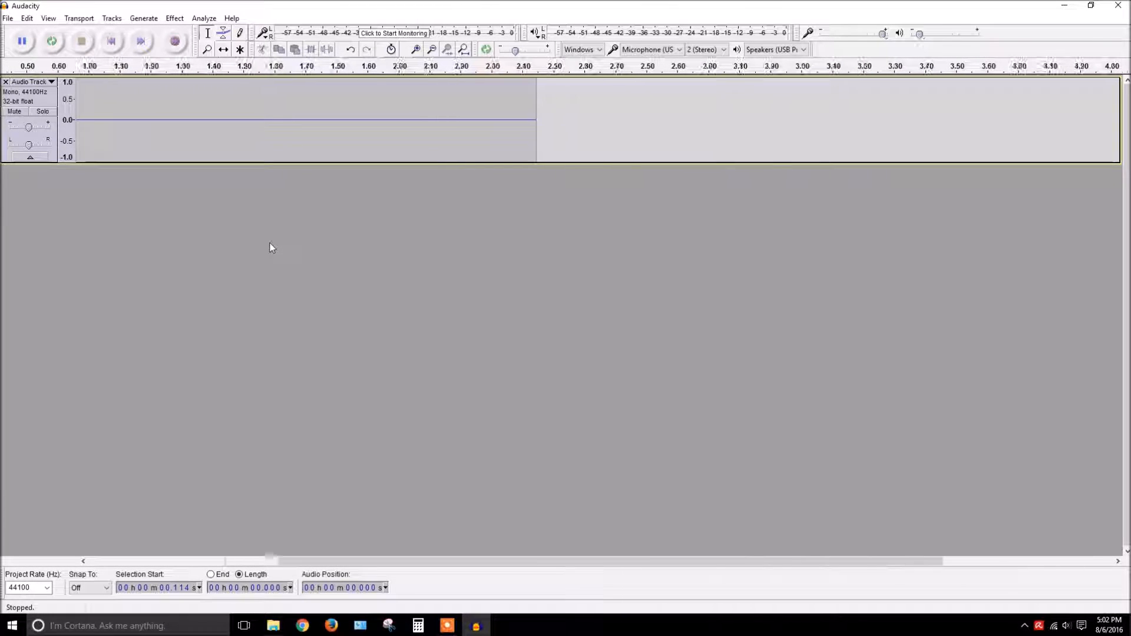
scroll(271, 247, "left", 2)
scroll(271, 248, "right", 3)
scroll(271, 247, "left", 5)
scroll(271, 247, "right", 3)
scroll(271, 248, "left", 6)
scroll(271, 247, "right", 6)
scroll(271, 248, "left", 4)
scroll(271, 248, "right", 5)
scroll(271, 247, "left", 1)
scroll(271, 248, "left", 5)
scroll(271, 248, "right", 2)
scroll(271, 247, "left", 2)
scroll(271, 247, "right", 3)
scroll(270, 248, "left", 4)
scroll(271, 248, "right", 5)
scroll(271, 247, "left", 5)
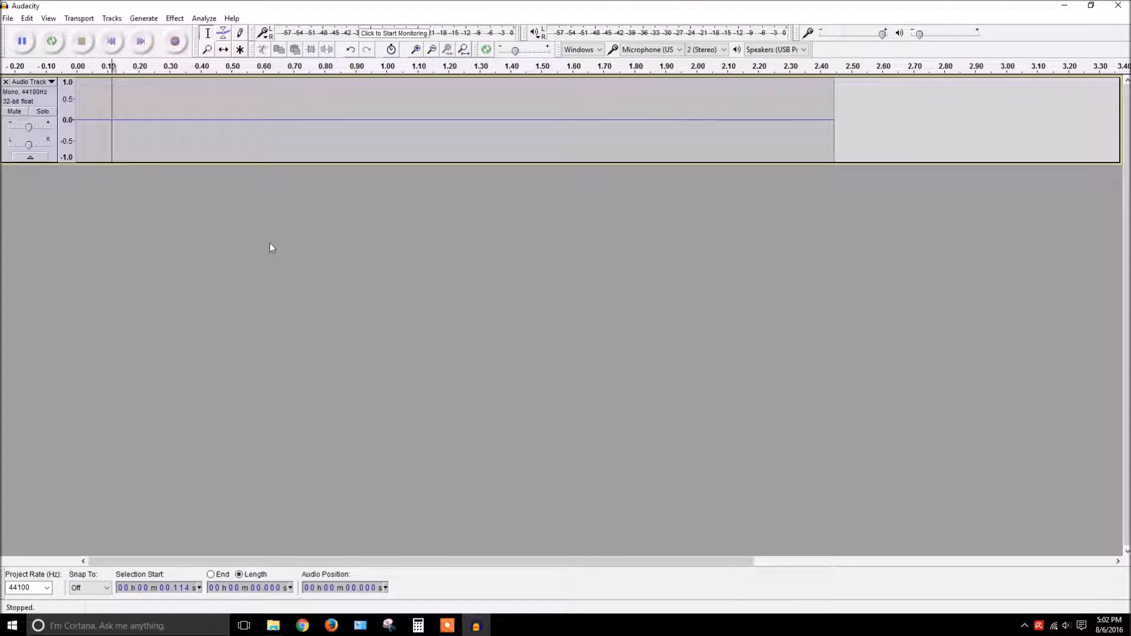
scroll(123, 385, "right", 1)
scroll(123, 385, "left", 1)
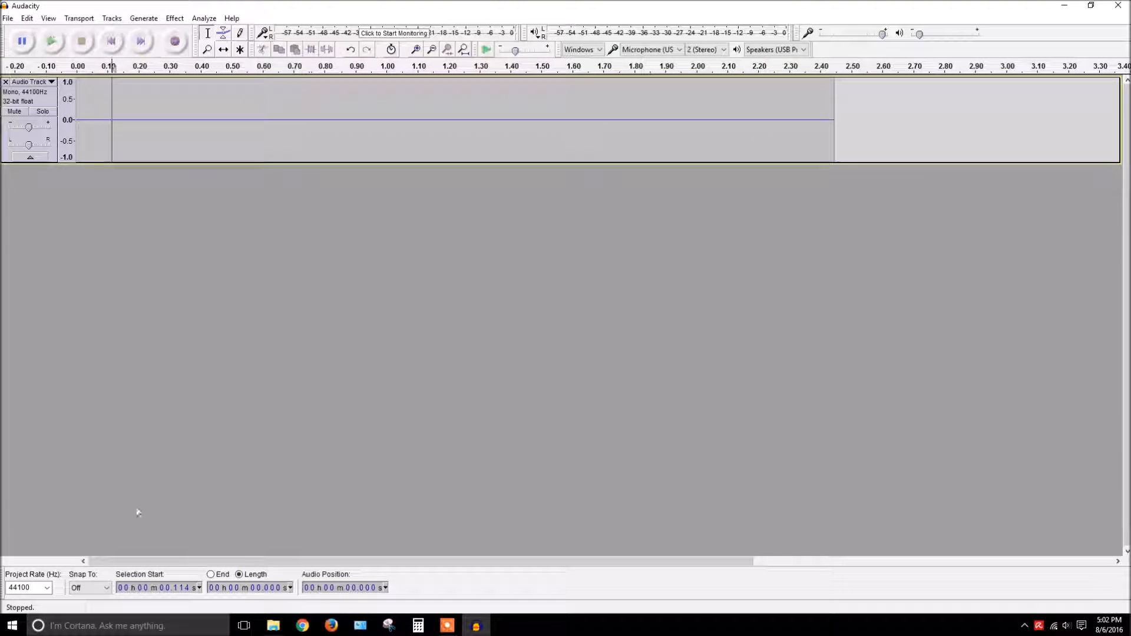
mouse_move(146, 557)
left_mouse_down()
mouse_move(168, 567)
mouse_move(139, 565)
left_mouse_up()
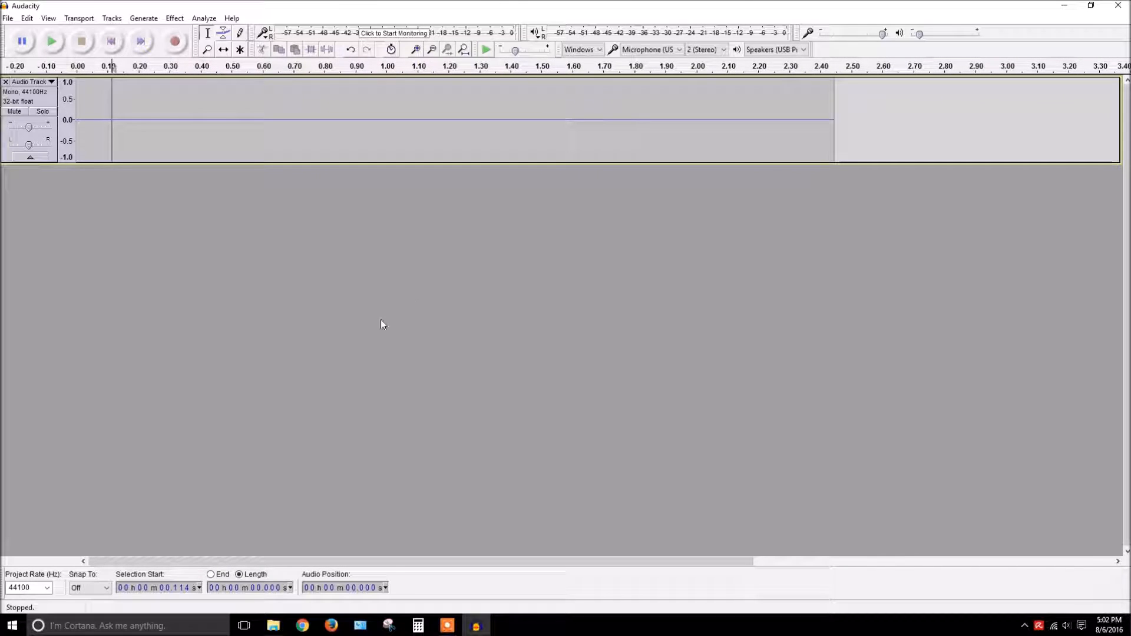
Inspect the silence at individual-sample level, moving forward along the timeline and back to time zero.
scroll(373, 322, "up", 14)
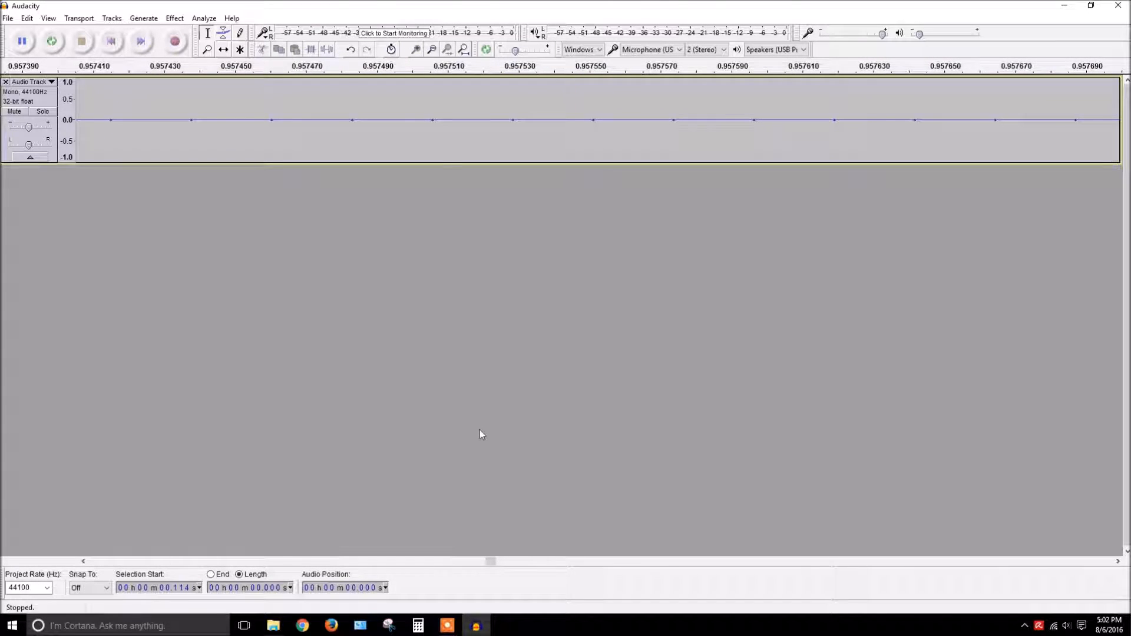
scroll(480, 429, "right", 2)
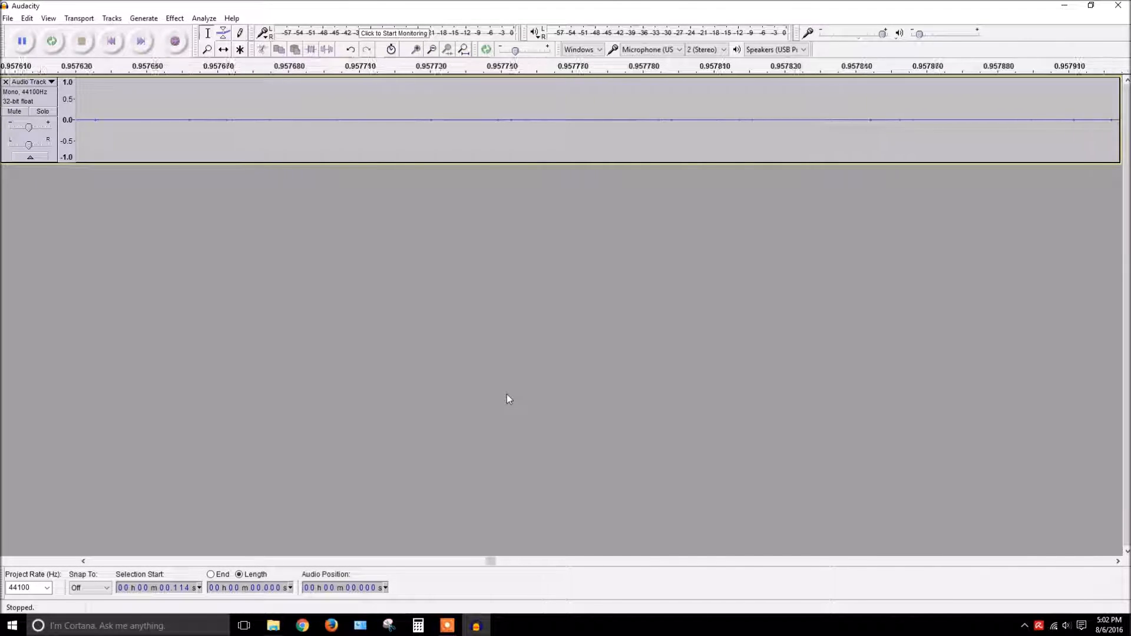
scroll(508, 397, "right", 6)
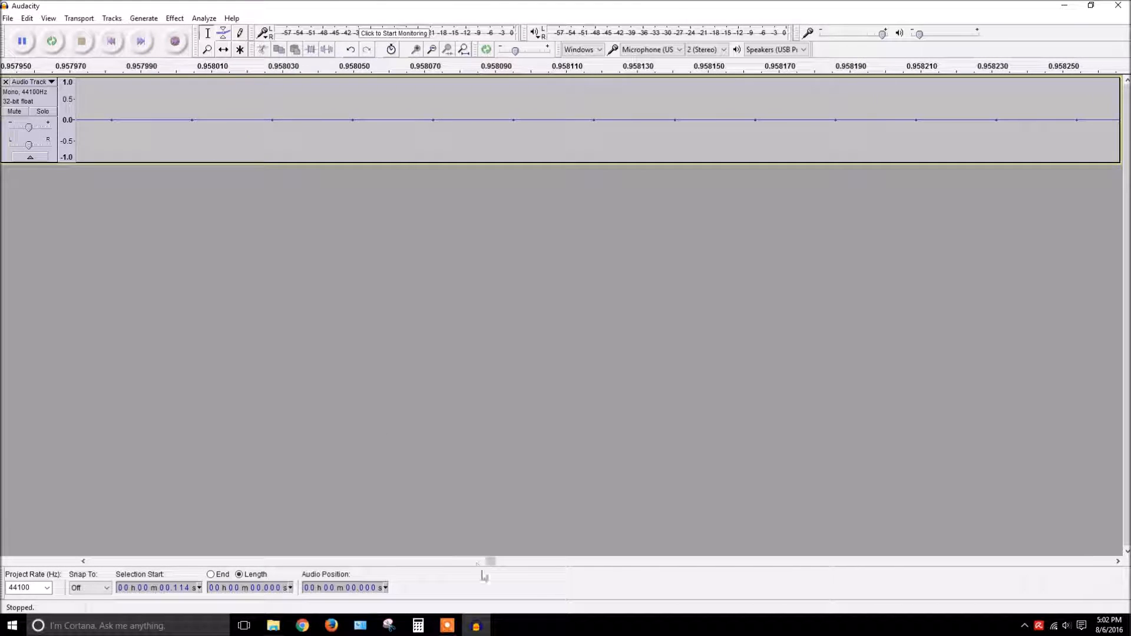
scroll(401, 292, "right", 3)
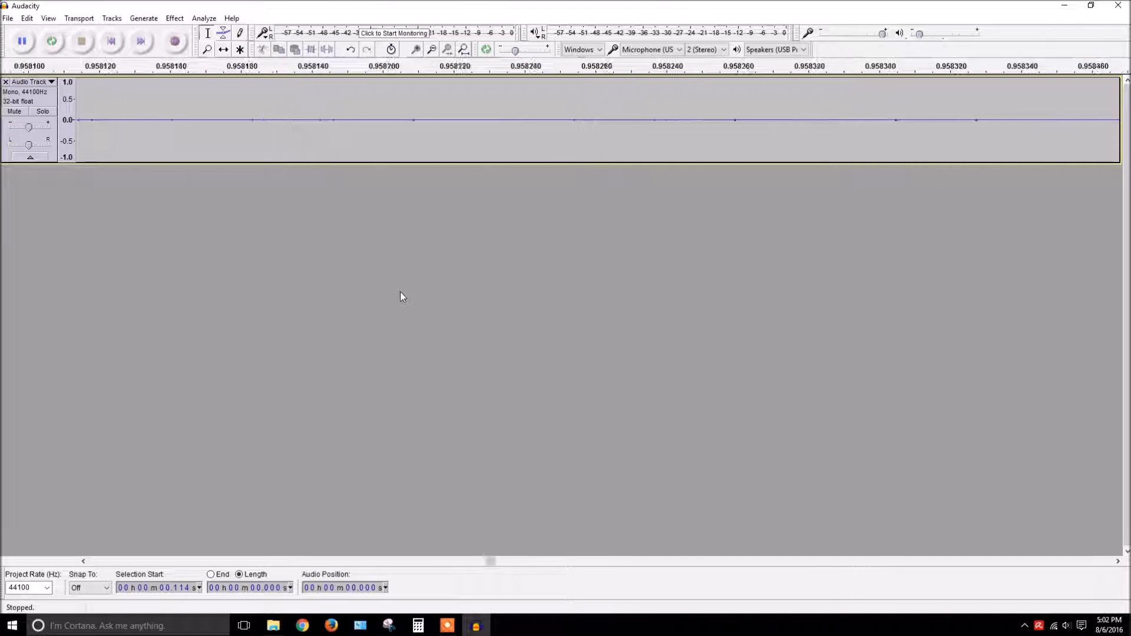
scroll(401, 291, "right", 2)
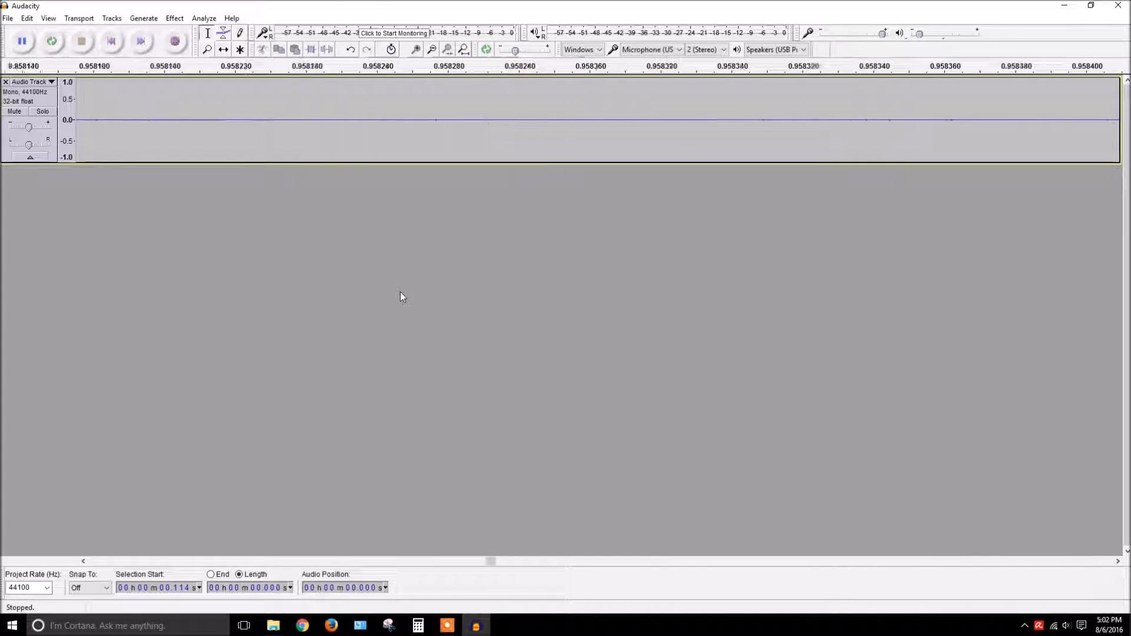
left_click_drag(497, 564, 68, 574)
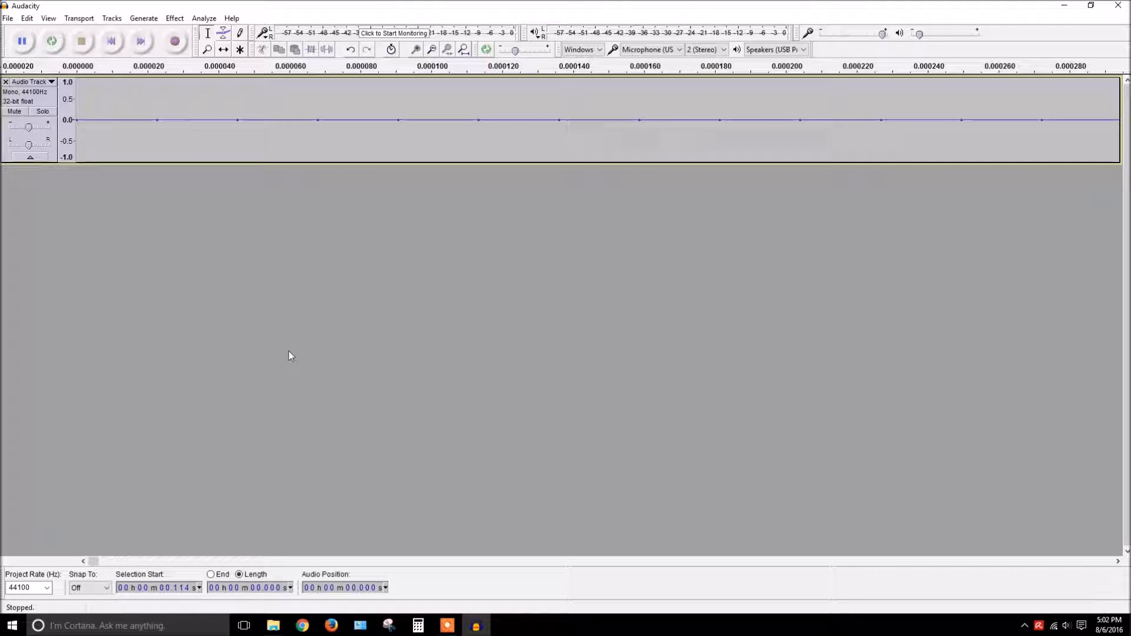
scroll(289, 351, "right", 3)
scroll(291, 352, "left", 3)
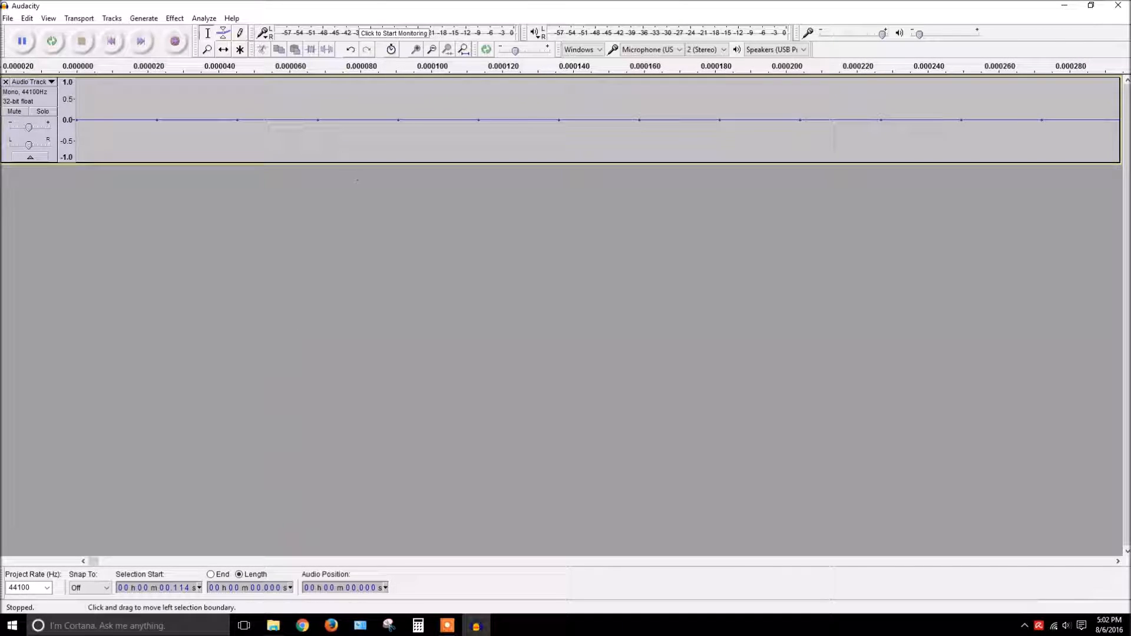
Zoom the timeline out until the whole silent clip is in view, trying one zoom-in level on the way.
left_click(437, 54)
left_click(438, 55)
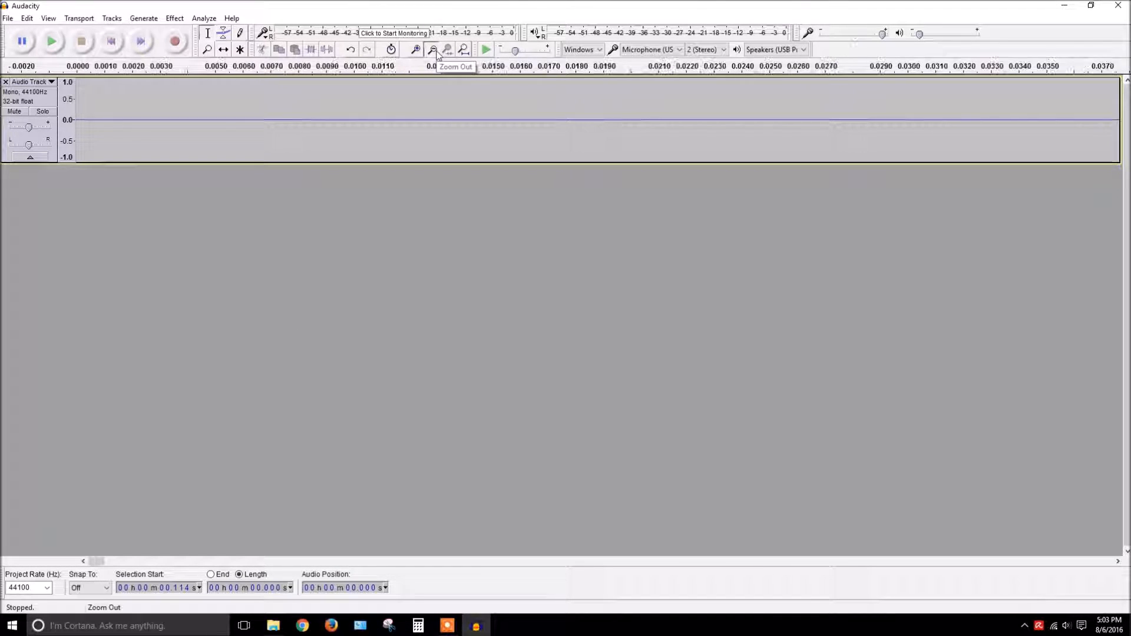
left_click(437, 54)
left_click(437, 54)
left_click(437, 54)
left_click(437, 54)
left_click(437, 54)
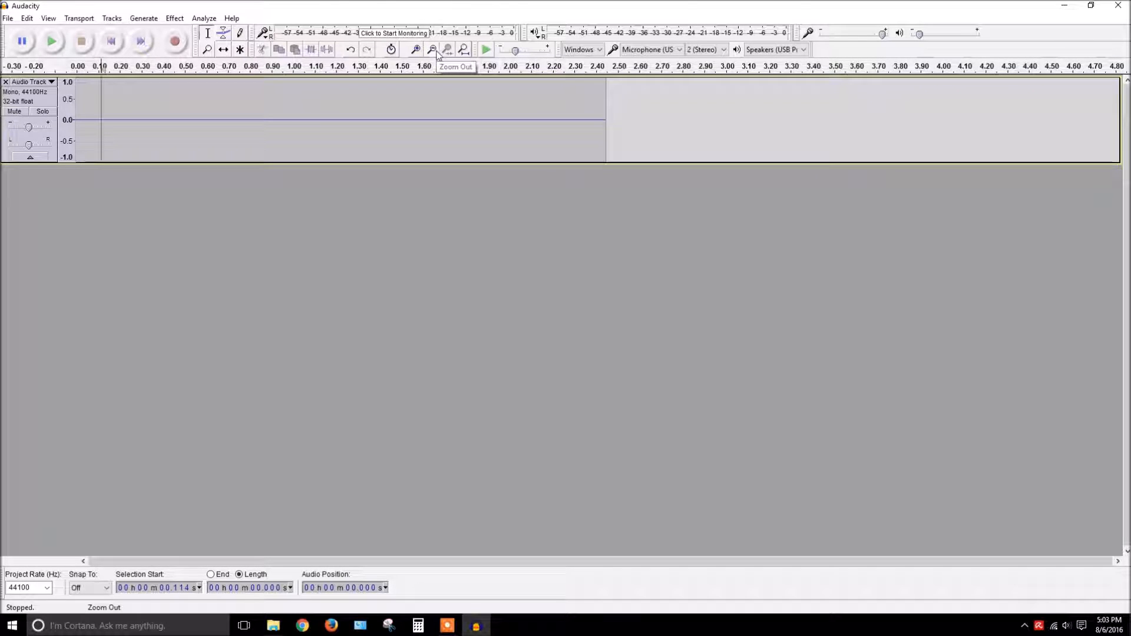
left_click(416, 50)
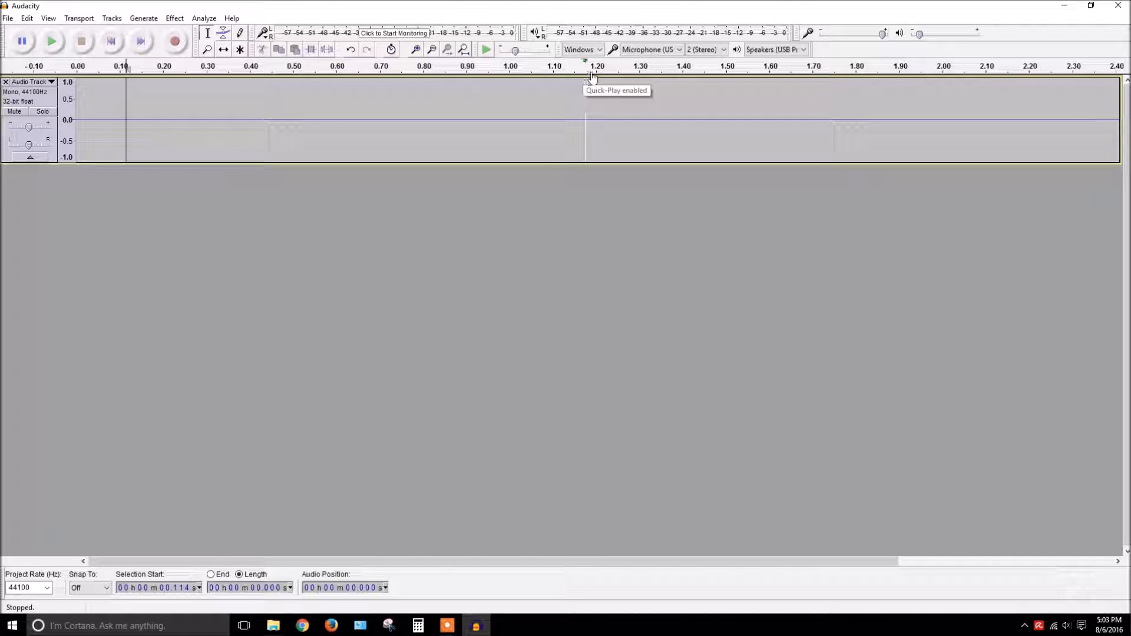
left_click(431, 51)
Move the cursor through successive points of the silence to about 1.002 s and split the clip there.
left_click(391, 103)
left_click(135, 110)
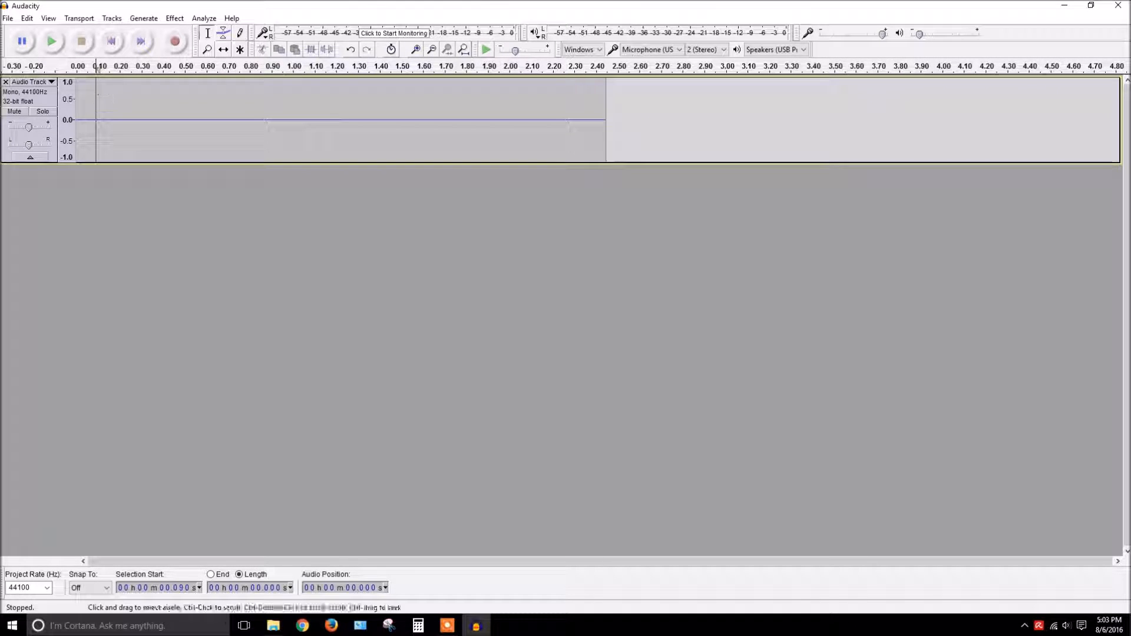
left_click(117, 96)
left_click(165, 99)
left_click(187, 97)
left_click(214, 93)
left_click(208, 93)
left_click(225, 92)
left_click(245, 93)
left_click(269, 92)
left_click(293, 93)
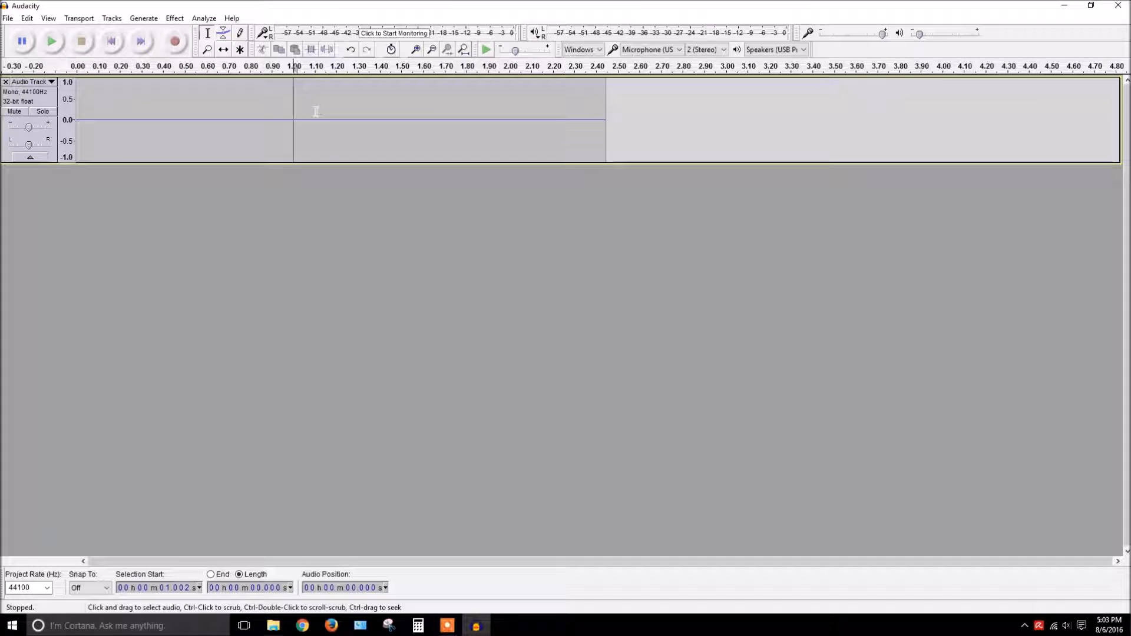
left_click(213, 118)
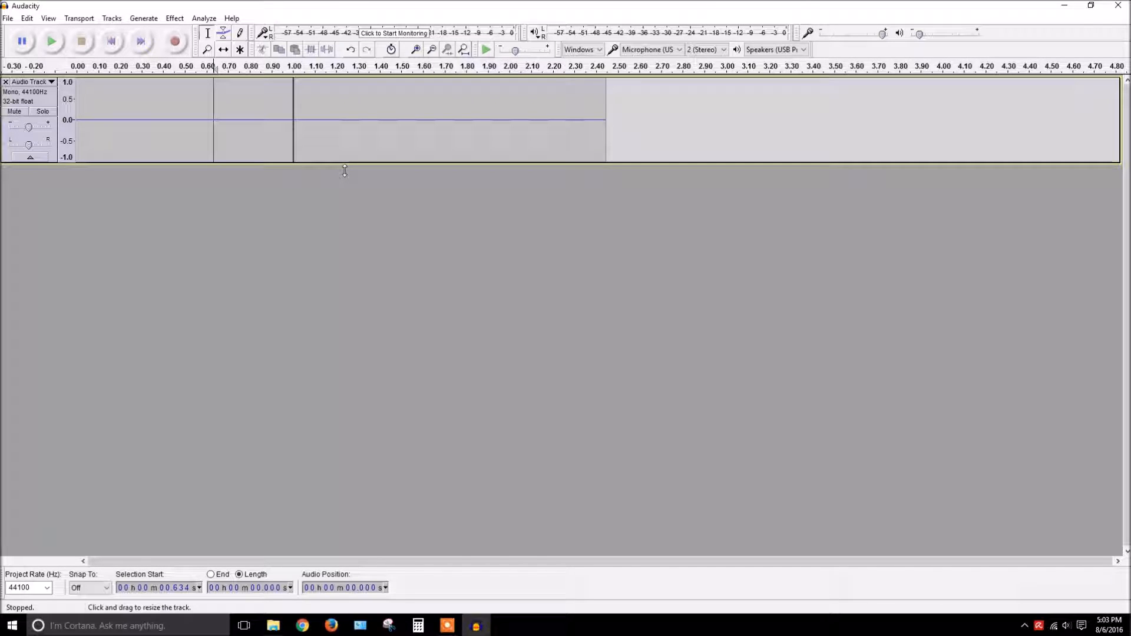
Undo the clip's split, redo it, and undo it once more.
left_click(310, 125)
double_click(314, 126)
left_click(273, 125)
key("ctrl+z")
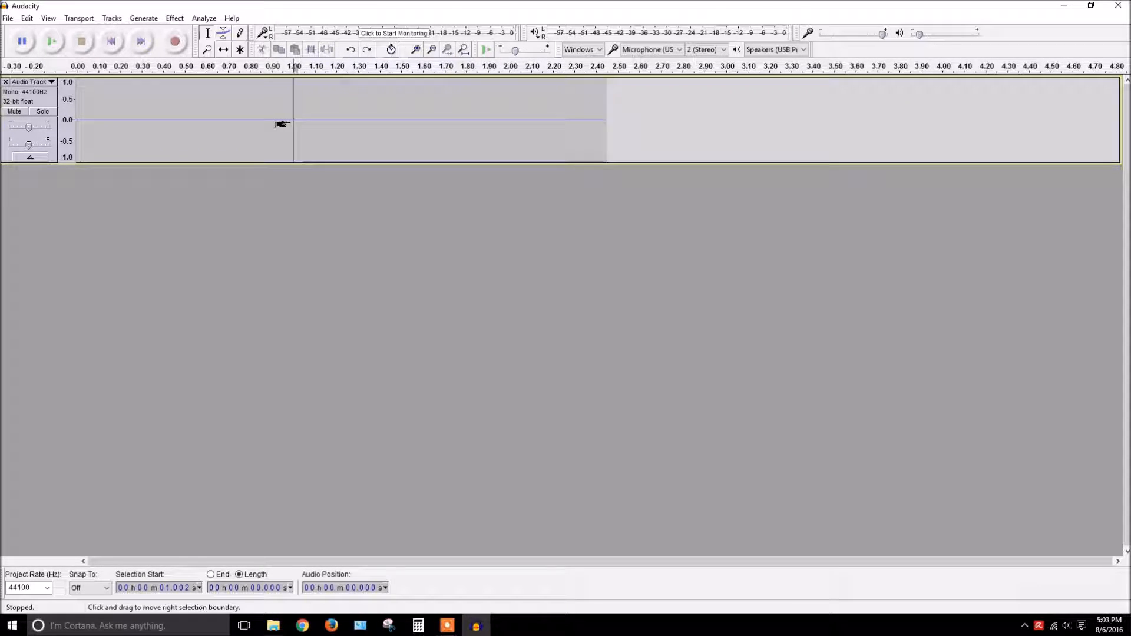
left_click(243, 132)
key("ctrl+y")
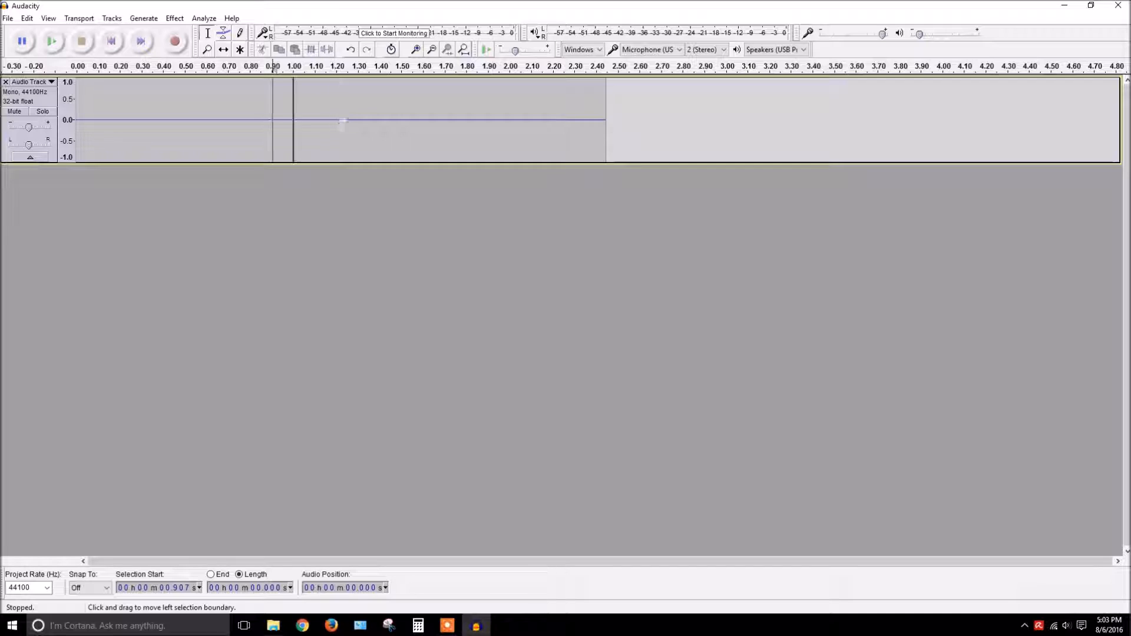
key("ctrl+z")
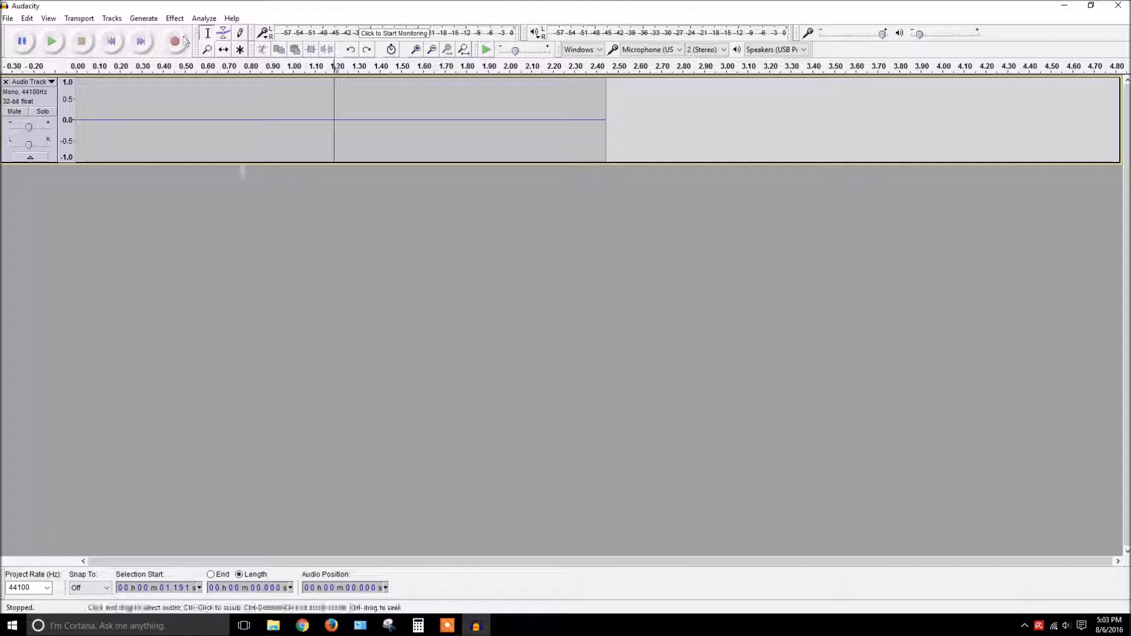
Split the silent clip at about 1.057 s and place the cursor on either side of the split.
double_click(245, 142)
left_click(306, 121)
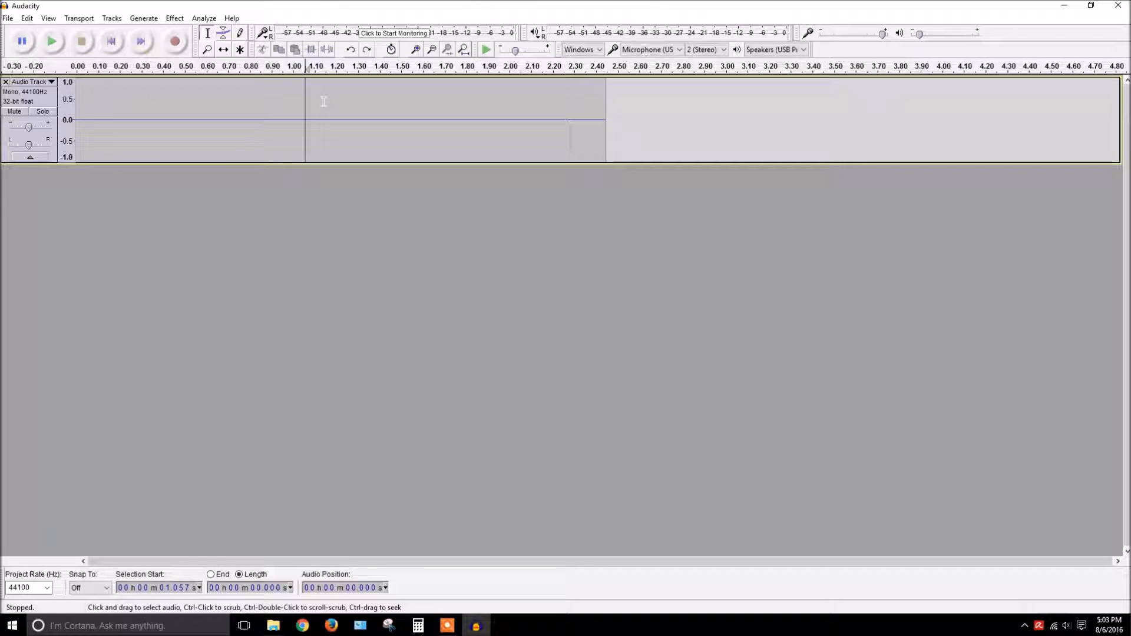
key("ctrl+i")
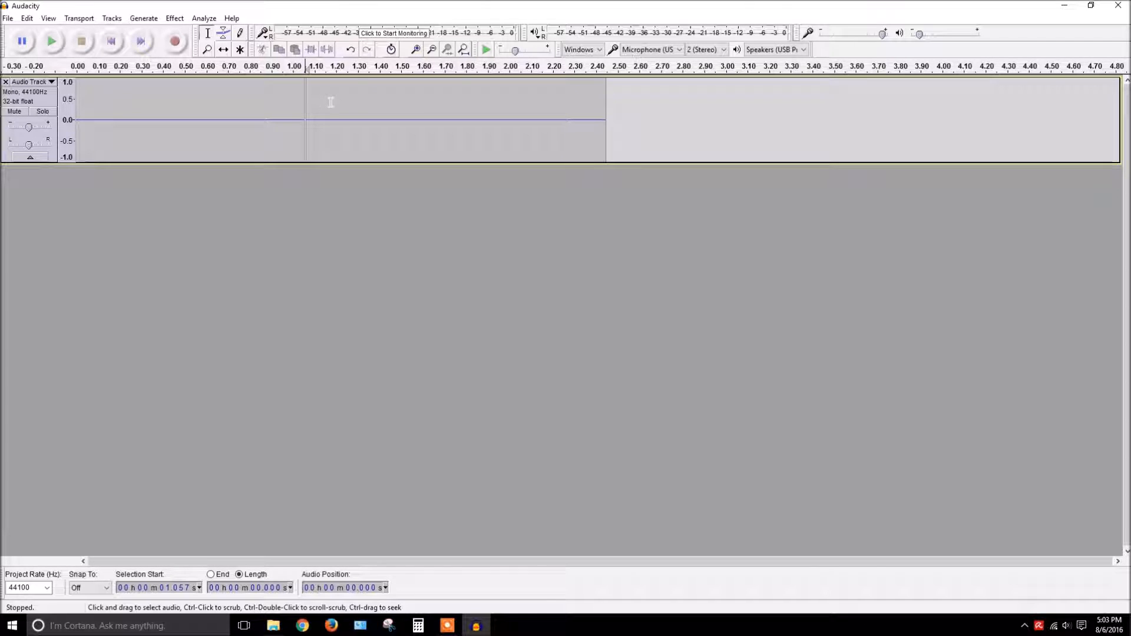
left_click(334, 111)
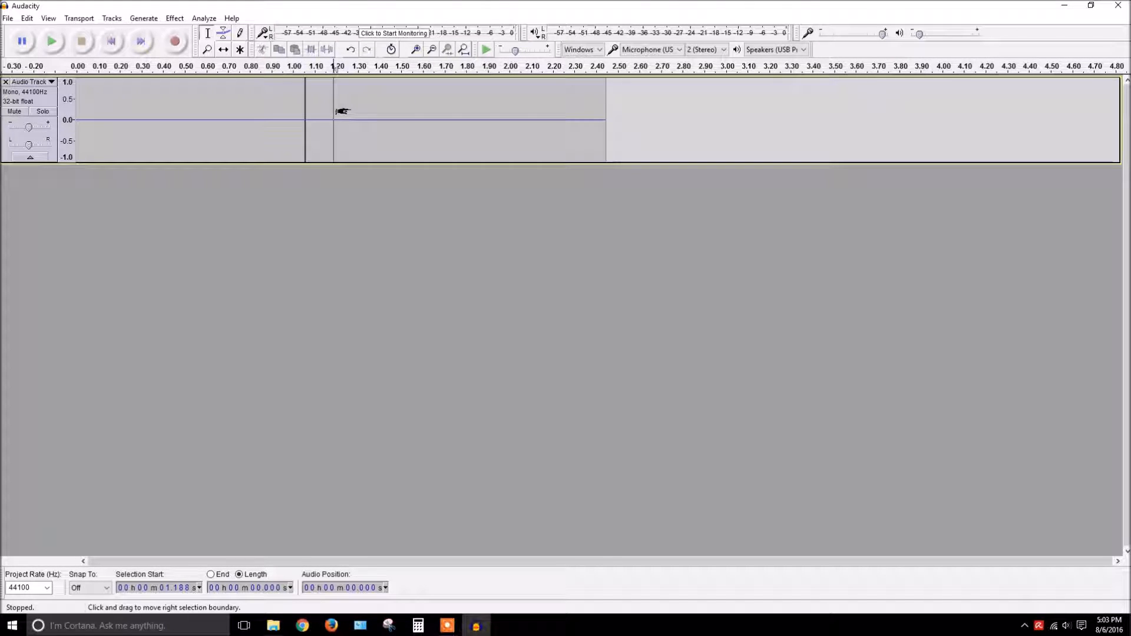
left_click(306, 110)
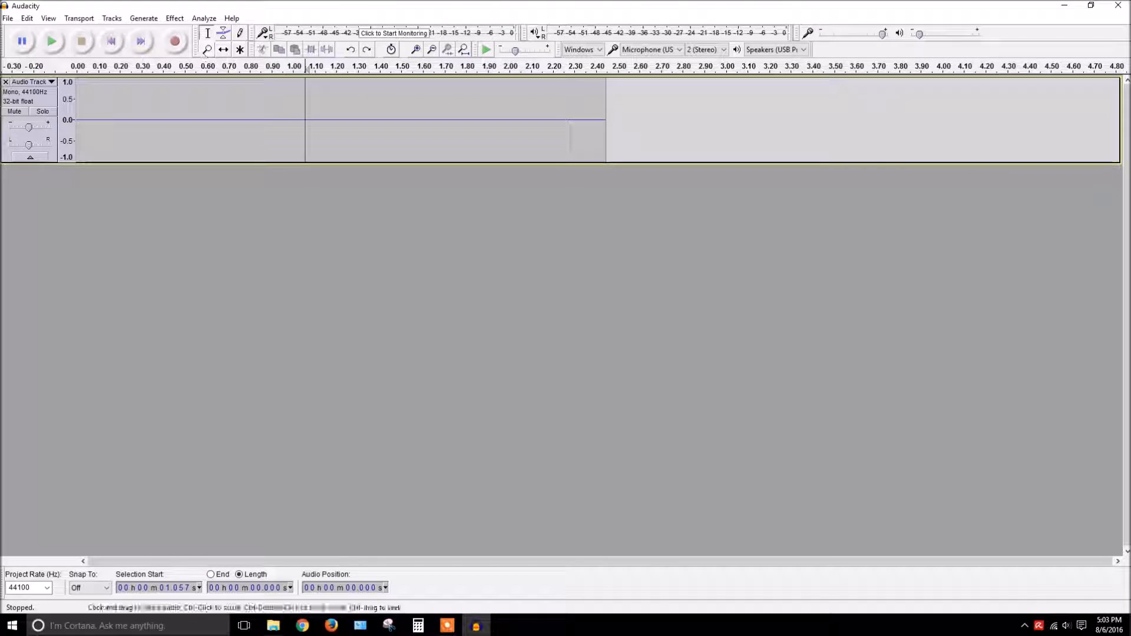
left_click(357, 262)
left_click(274, 120)
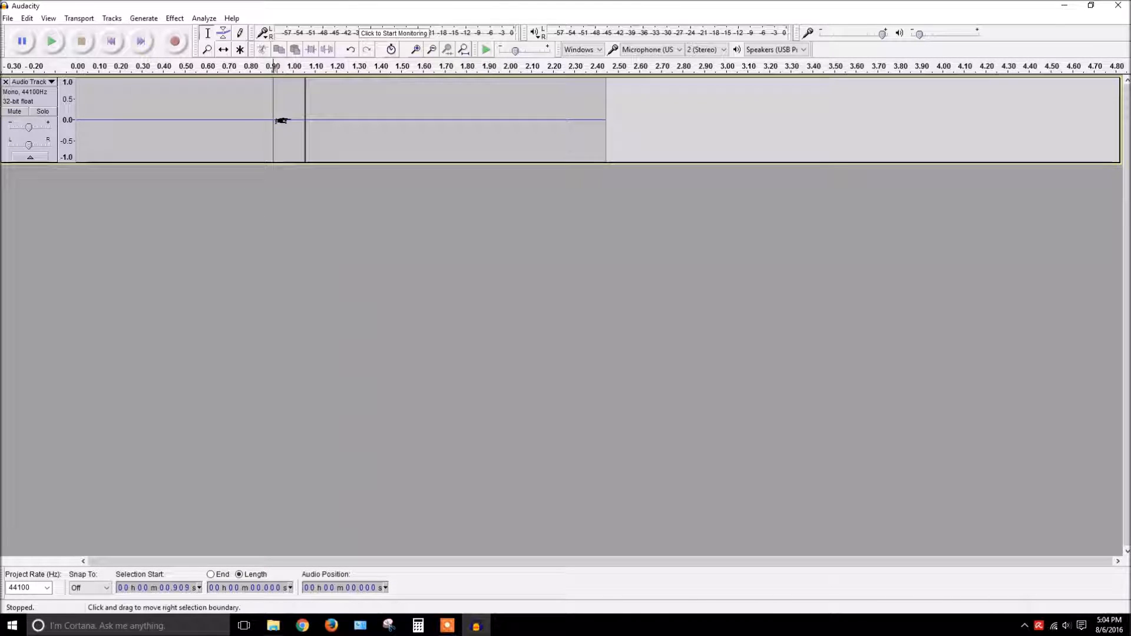
Select the clips on either side of the split in turn, and split the second clip at about 1.734 s and 1.335 s.
double_click(118, 108)
double_click(475, 144)
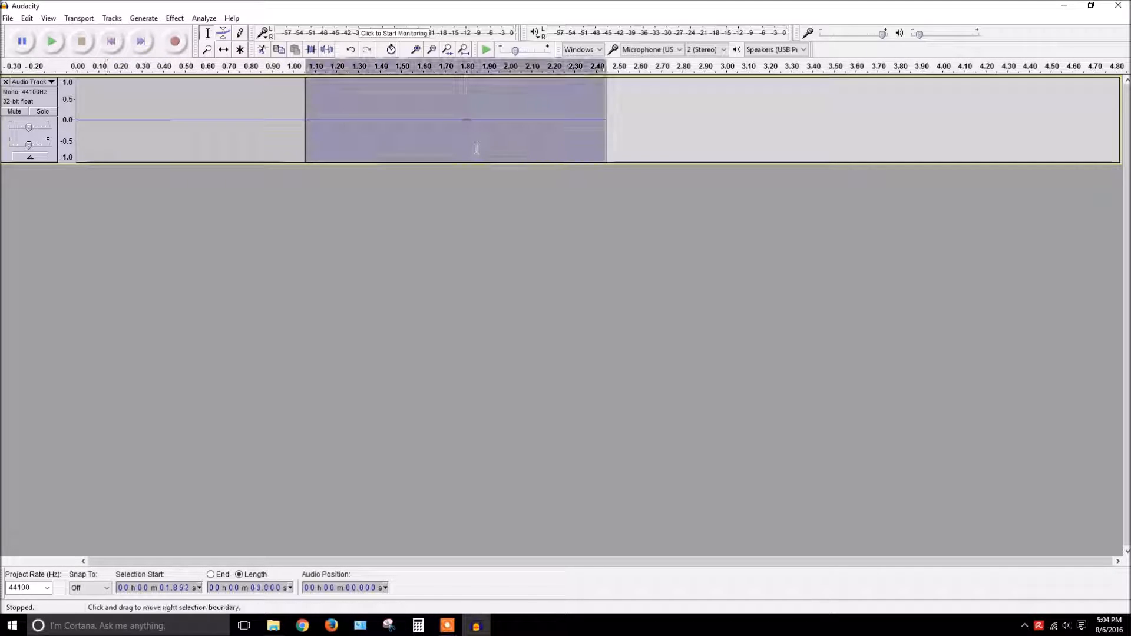
left_click(452, 135)
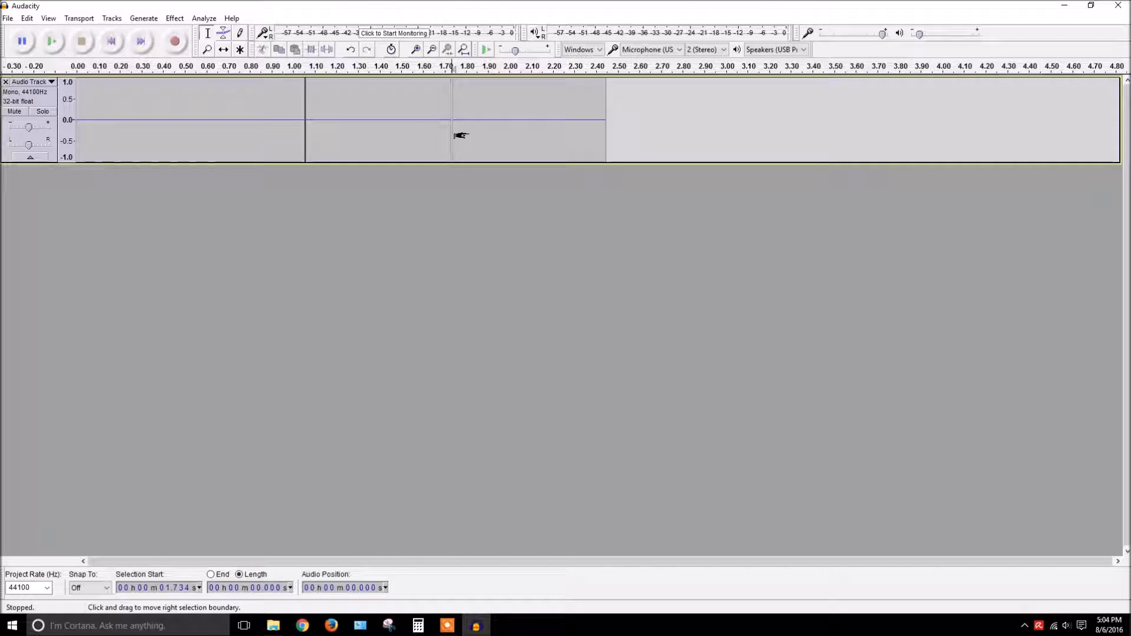
left_click(366, 112)
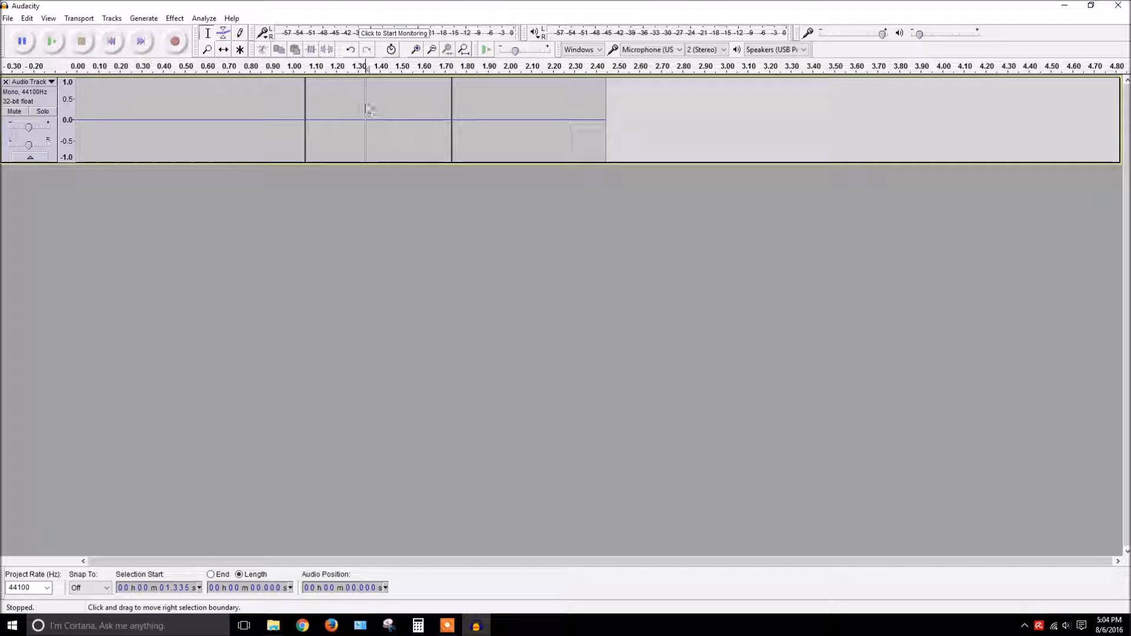
Select individual clips of the divided silence one after another to check where the splits lie.
left_click_drag(365, 103, 305, 106)
double_click(391, 124)
double_click(499, 137)
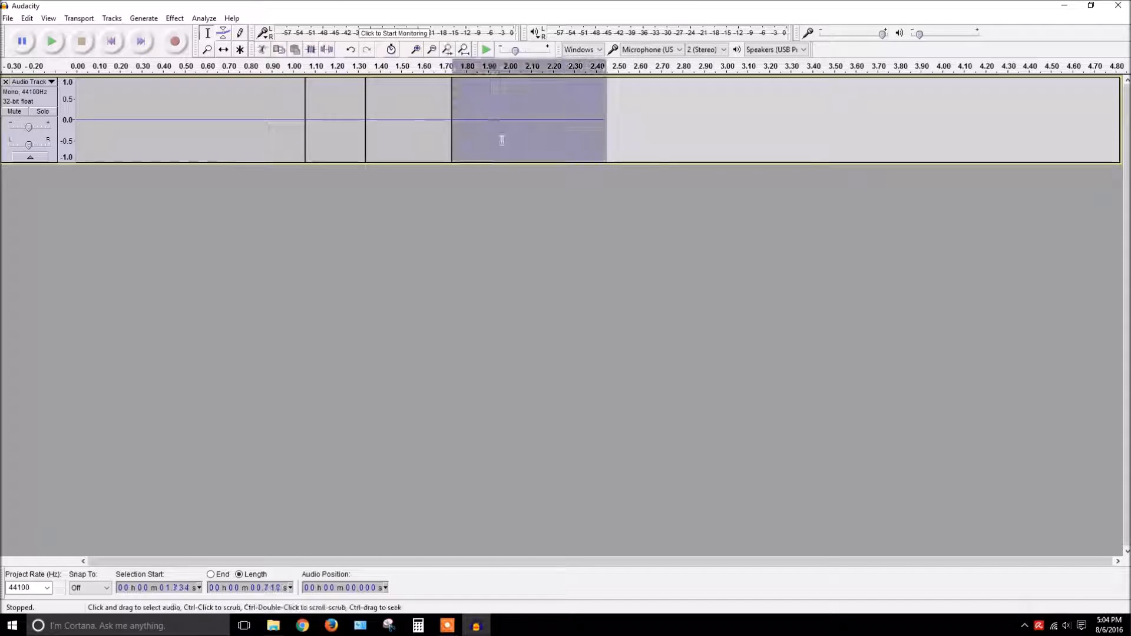
Delete the clip between about 1.335 s and 1.734 s, and undo the deletion.
double_click(431, 128)
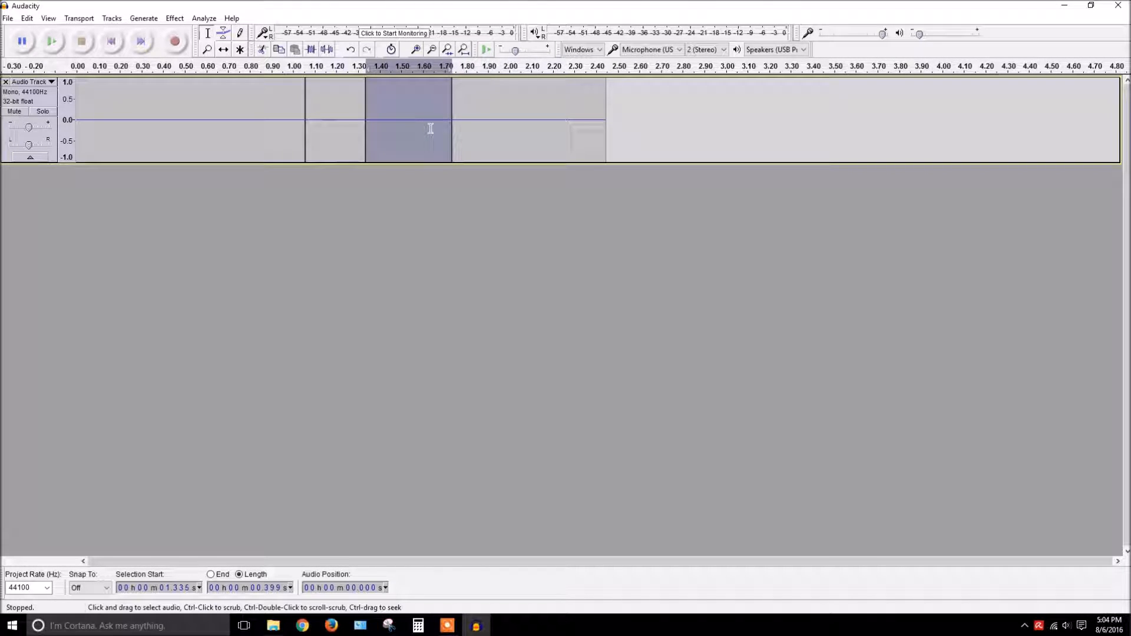
key("Delete")
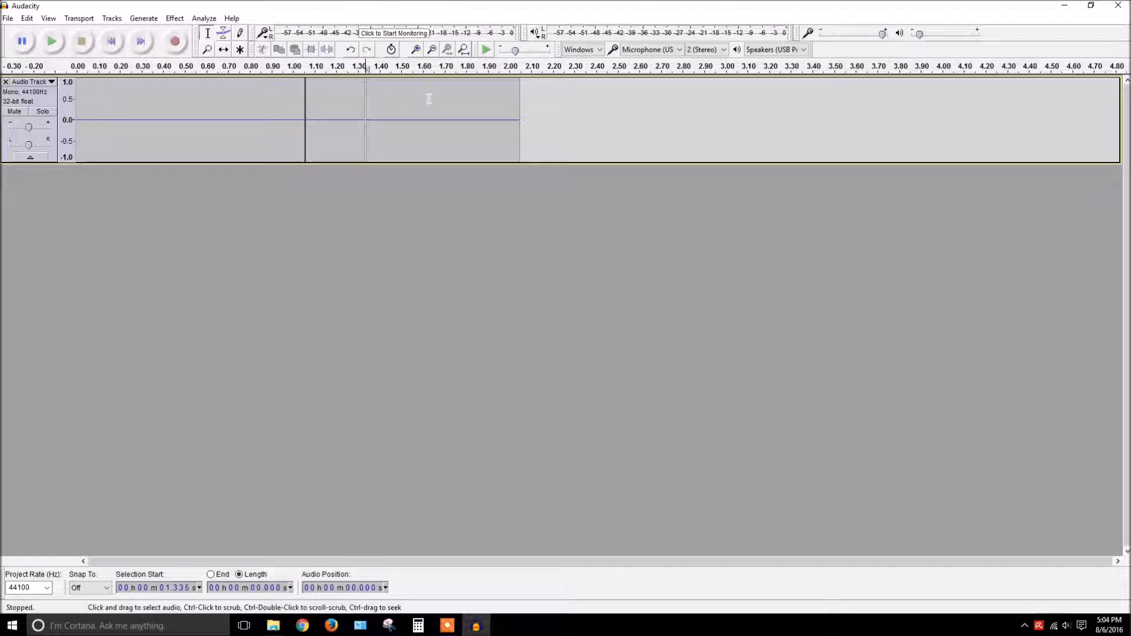
left_click(411, 120)
key("ctrl+z")
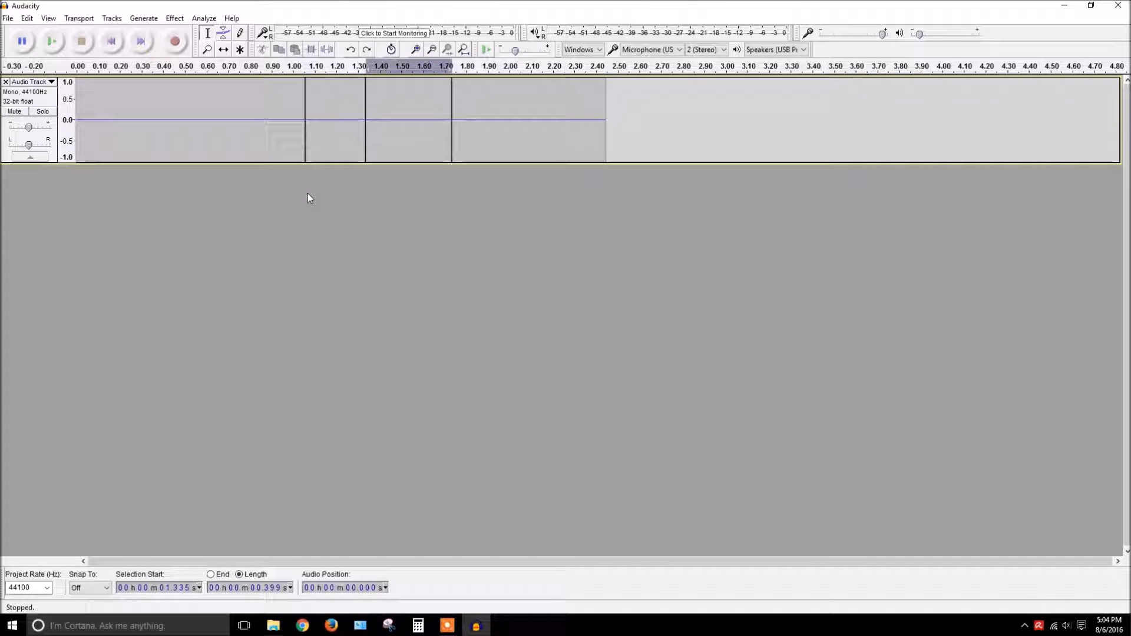
Copy the clip between 1.335 s and 1.734 s onto a new audio track at about 1.521 s, and shift the copy to start at about 1.73 s.
key("ctrl+shift+n")
double_click(419, 143)
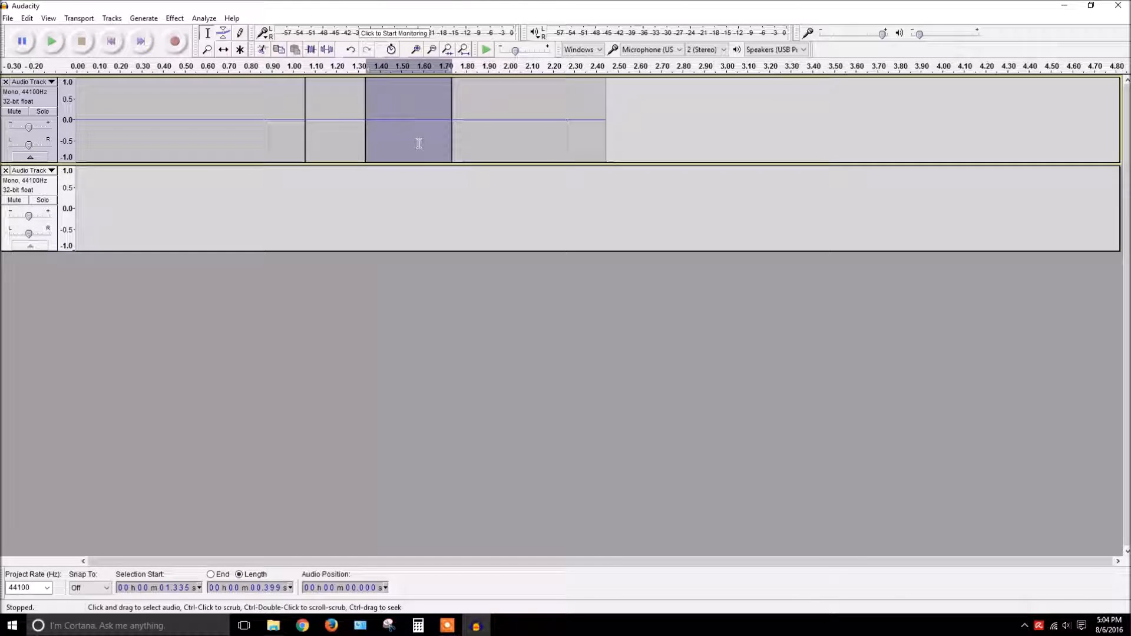
key("ctrl+c")
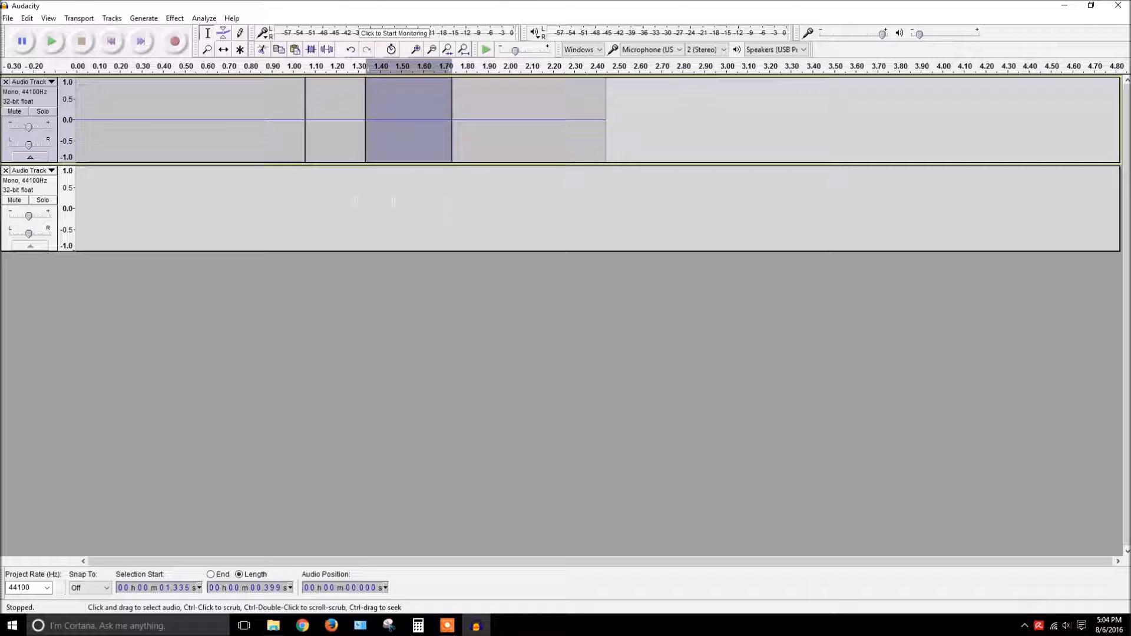
left_click(405, 207)
key("ctrl+v")
left_click(223, 50)
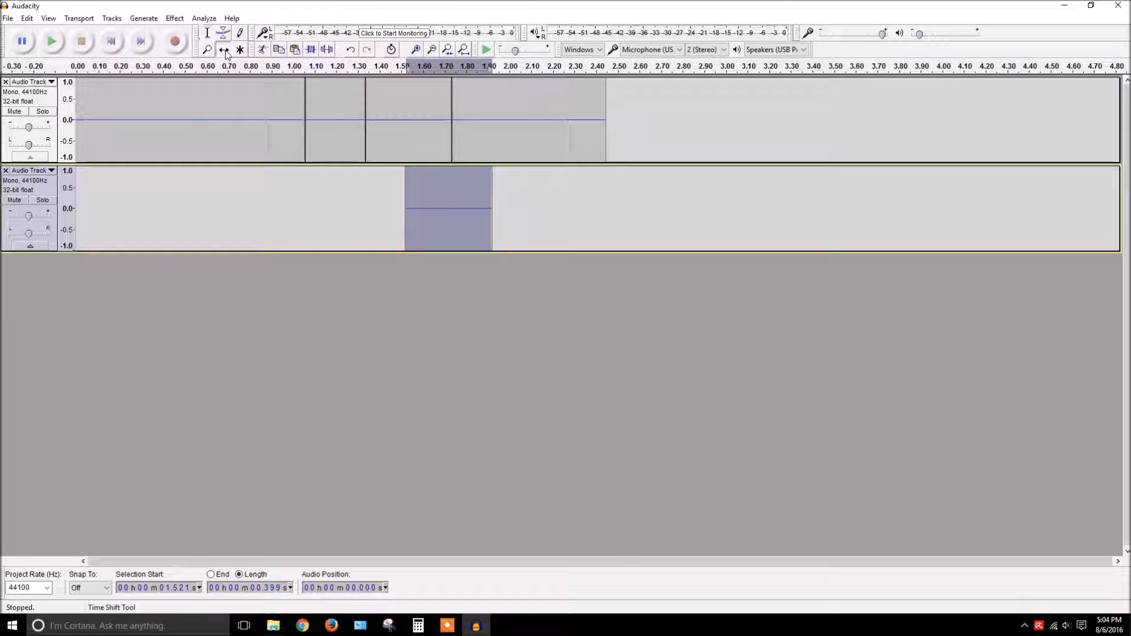
left_click_drag(448, 226, 492, 212)
Delete the original clip between 1.335 s and 1.734 s from the first track, and shift the following clip to start at about 1.73 s.
left_click(207, 33)
double_click(419, 126)
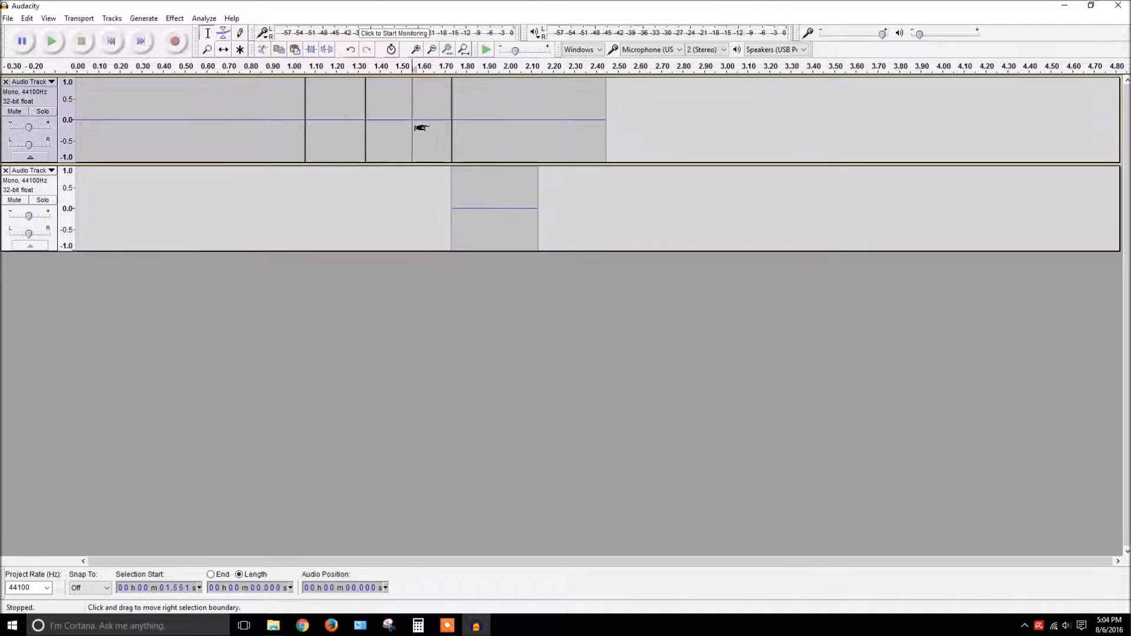
key("Delete")
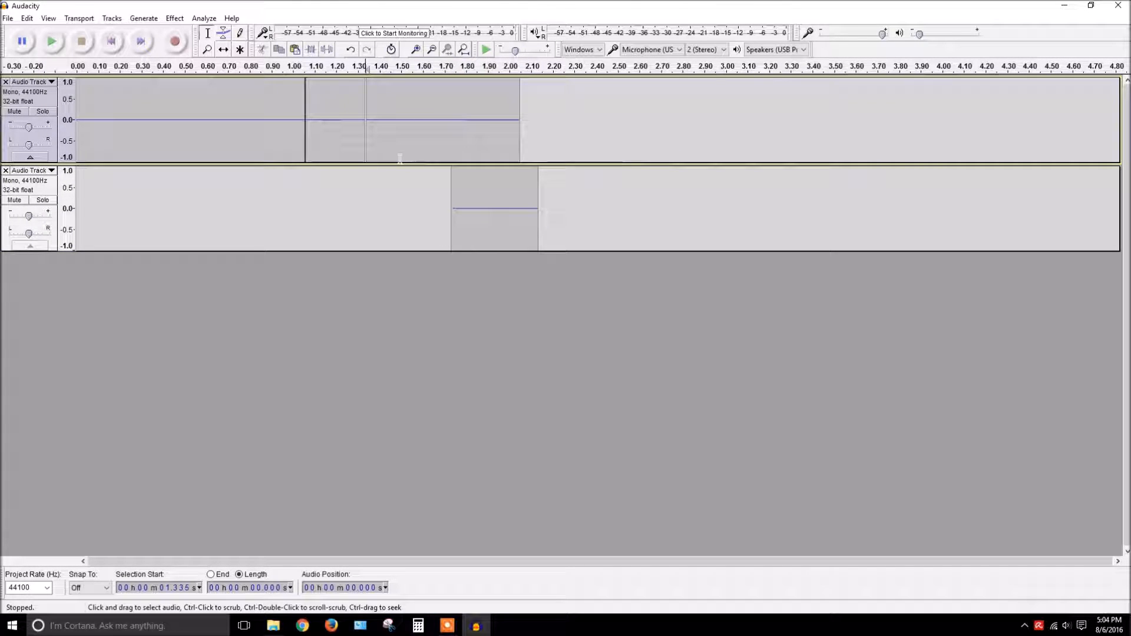
left_click(223, 50)
left_click_drag(417, 138, 508, 181)
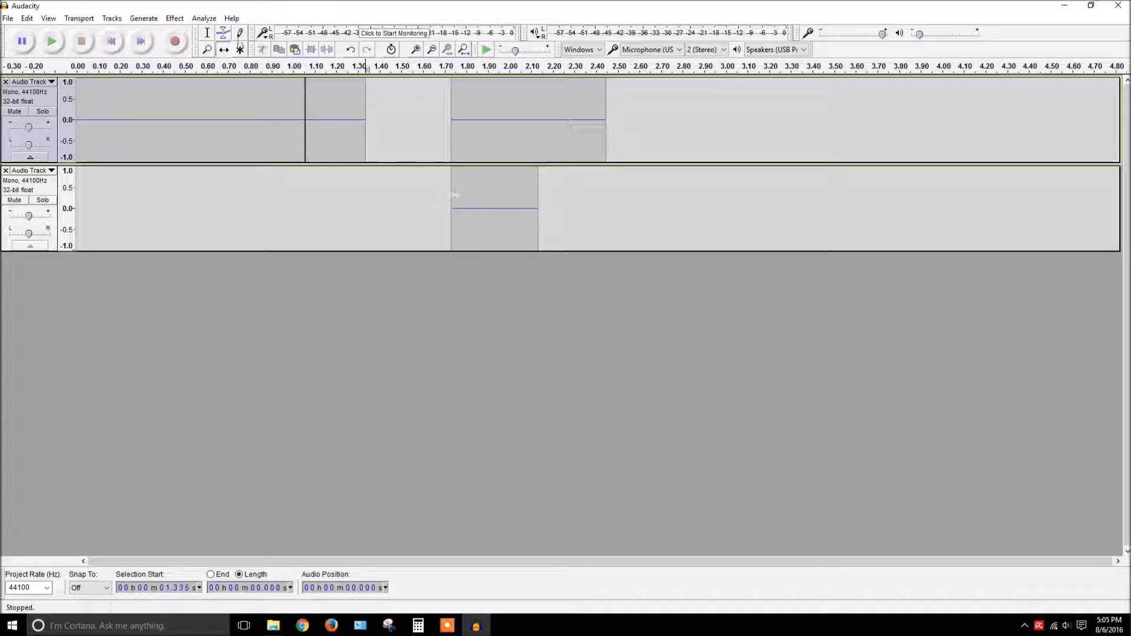
Remove both audio tracks and close Audacity without saving the changes.
left_click(5, 82)
left_click(6, 82)
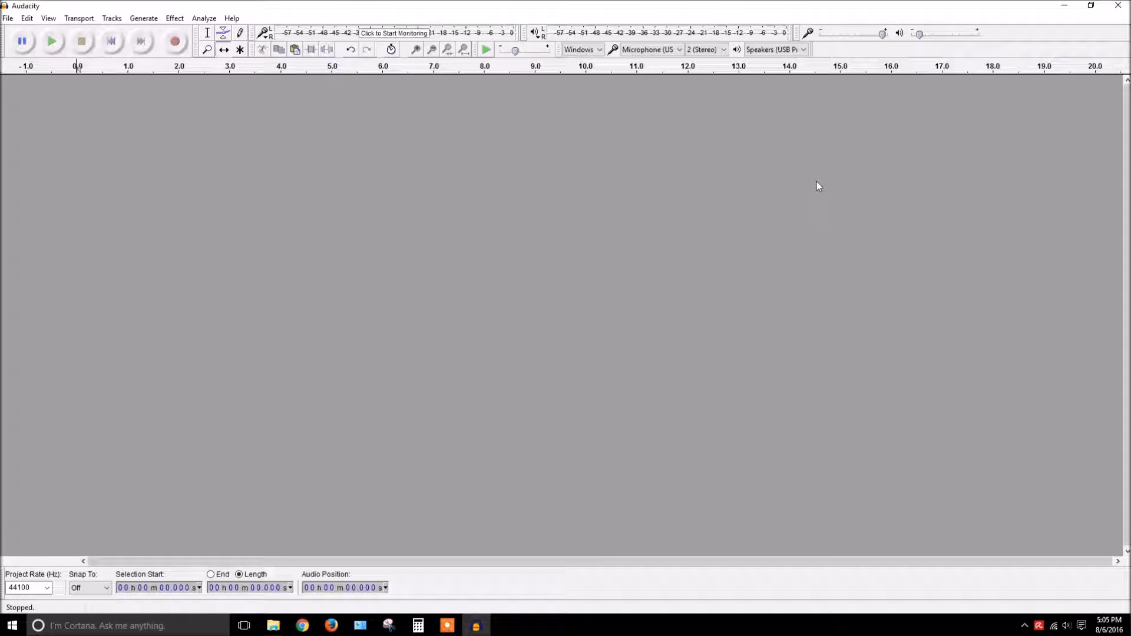
left_click(1117, 5)
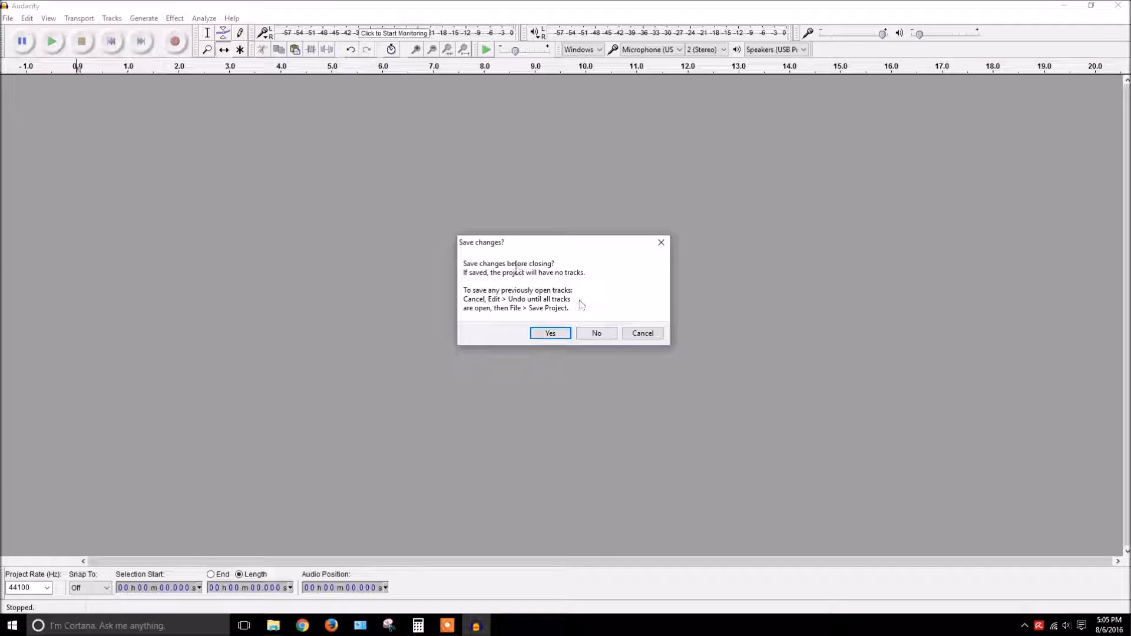
left_click(616, 339)
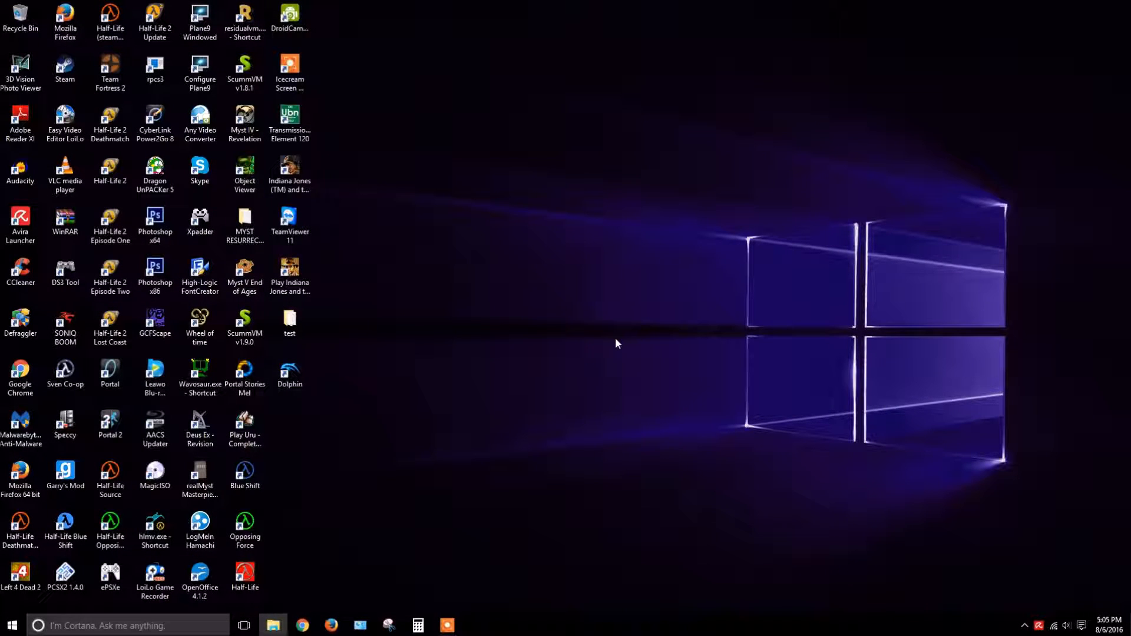